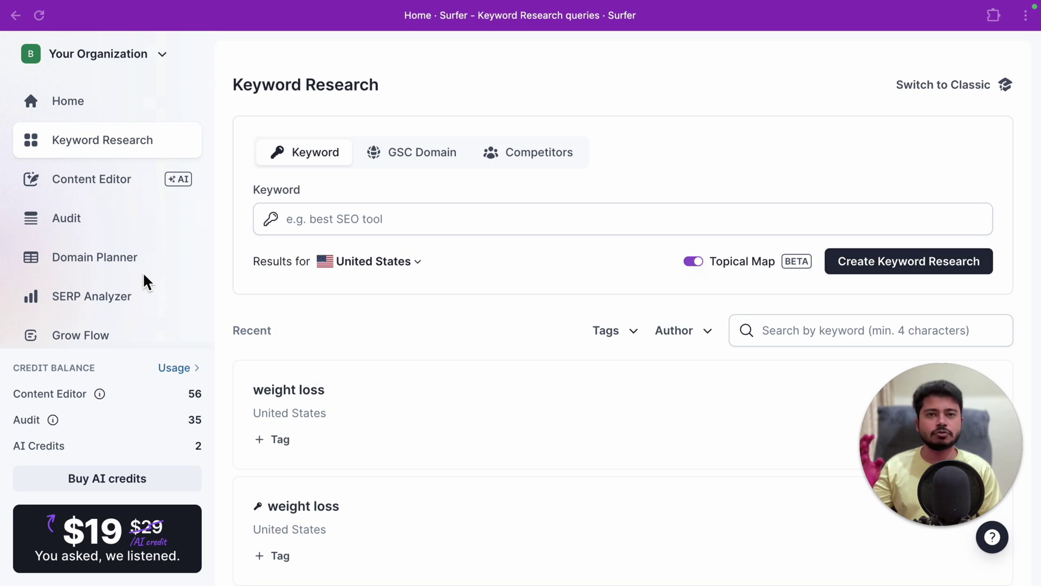
Enter "weight loss" as the keyword for a new United States keyword research.
{"action": "left_click", "coordinate": [106, 152]}
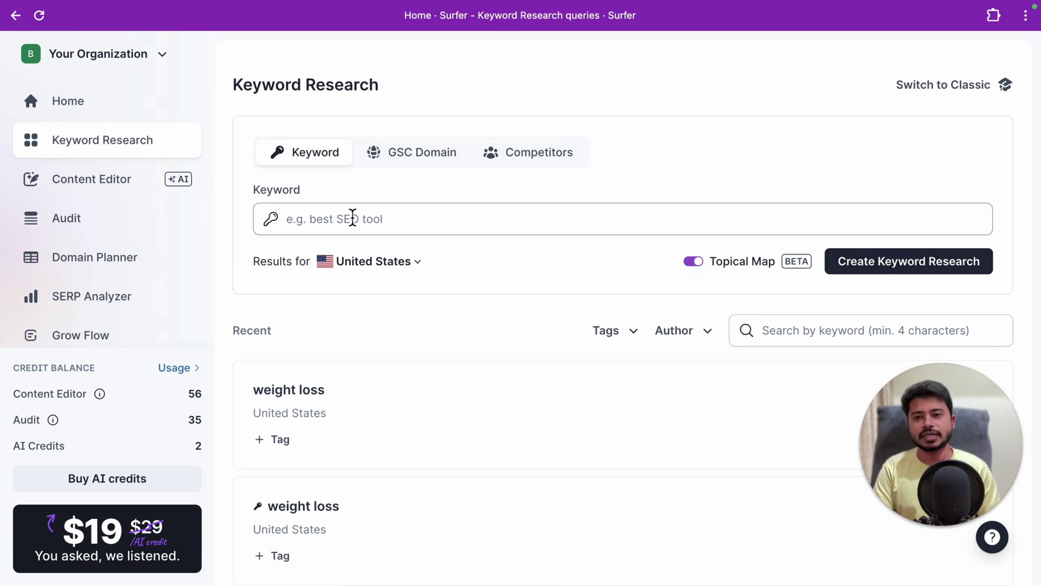
{"action": "left_click", "coordinate": [335, 223]}
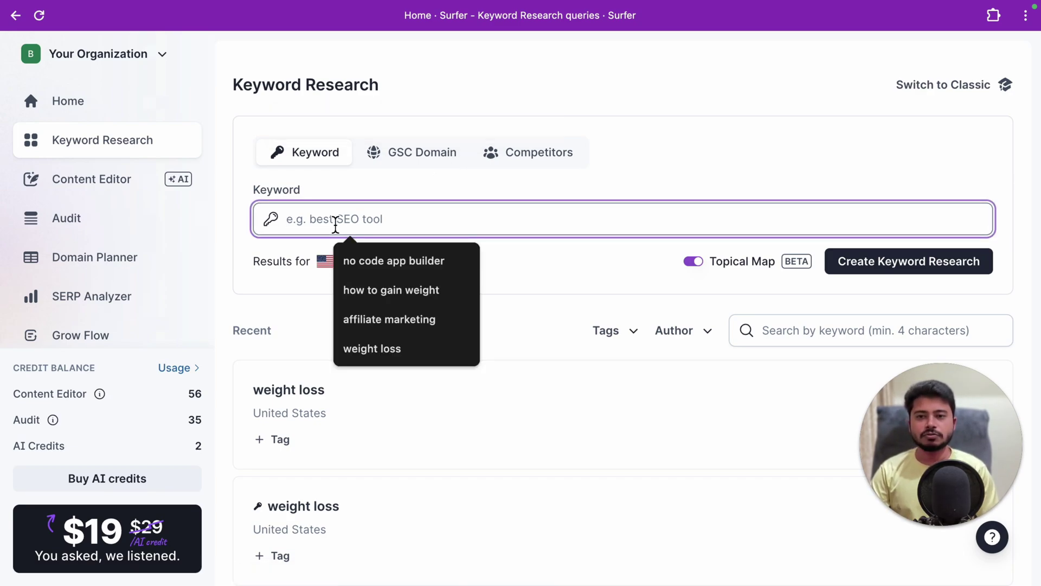
{"action": "type", "text": "we"}
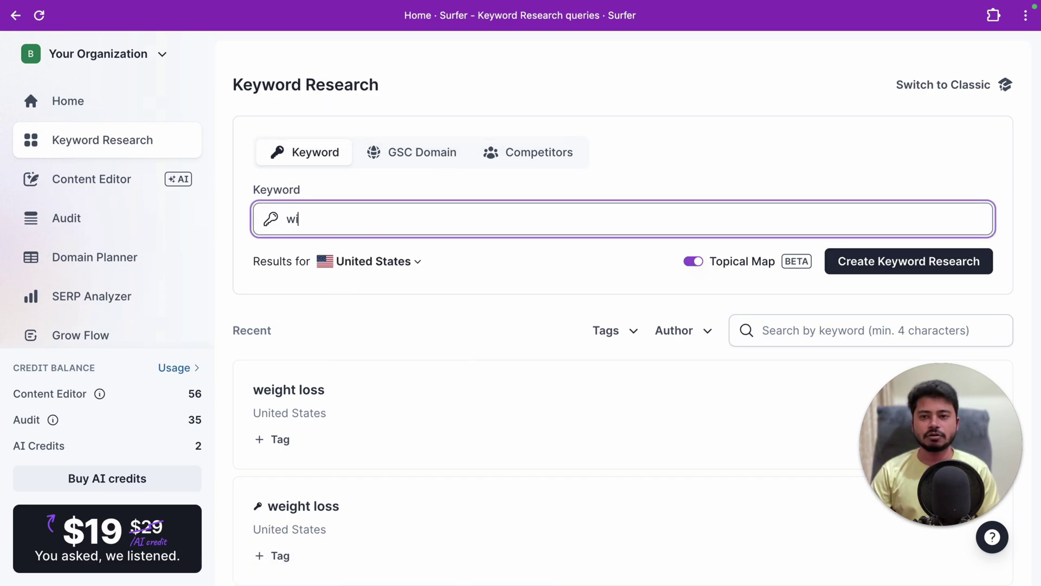
{"action": "type", "text": "ight loss"}
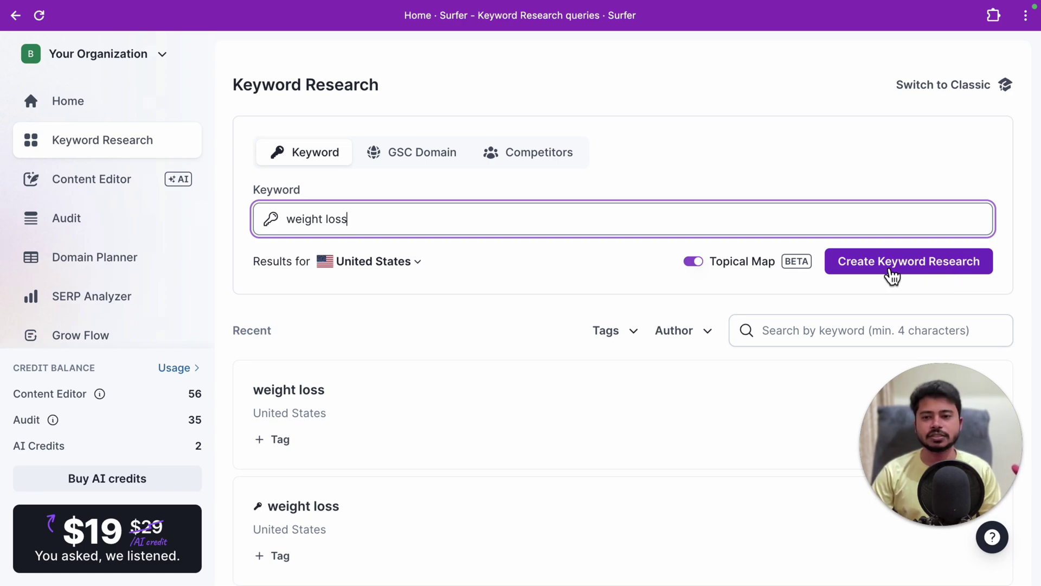
{"action": "scroll", "coordinate": [455, 328], "scroll_direction": "down", "scroll_amount": 2}
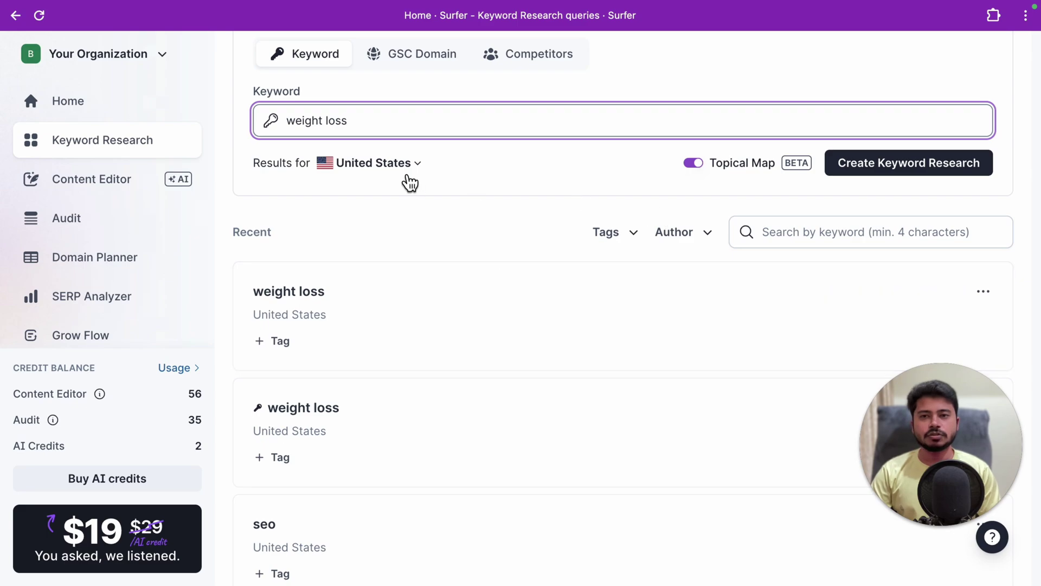
{"action": "scroll", "coordinate": [410, 183], "scroll_direction": "up", "scroll_amount": 1}
{"action": "left_click_drag", "start_coordinate": [288, 155], "coordinate": [436, 159]}
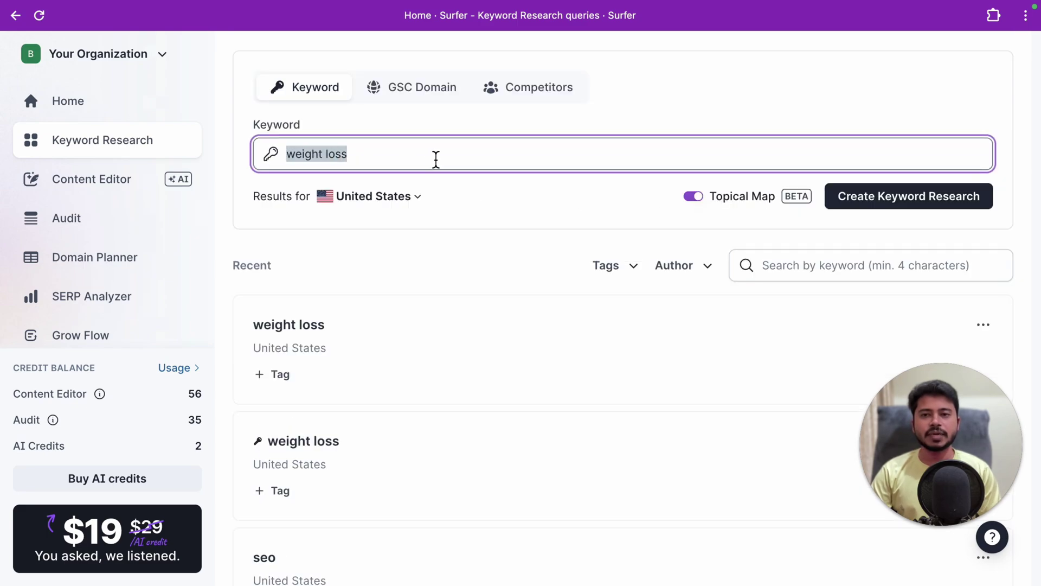
Switch the Topical Map option off and on to compare the available research input types.
{"action": "left_click", "coordinate": [695, 199]}
{"action": "left_click", "coordinate": [699, 153]}
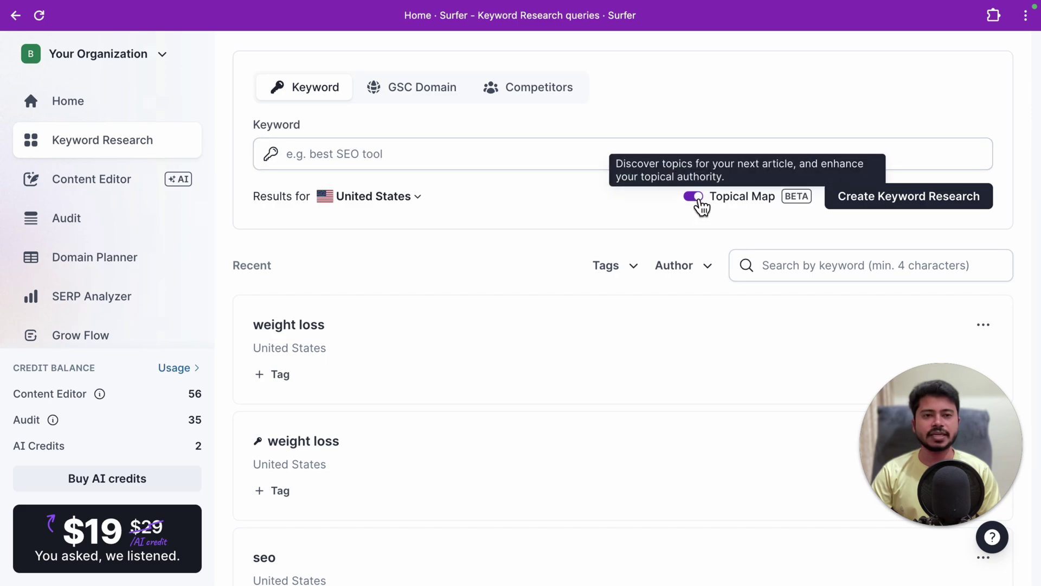
{"action": "scroll", "coordinate": [662, 154], "scroll_direction": "down", "scroll_amount": 2}
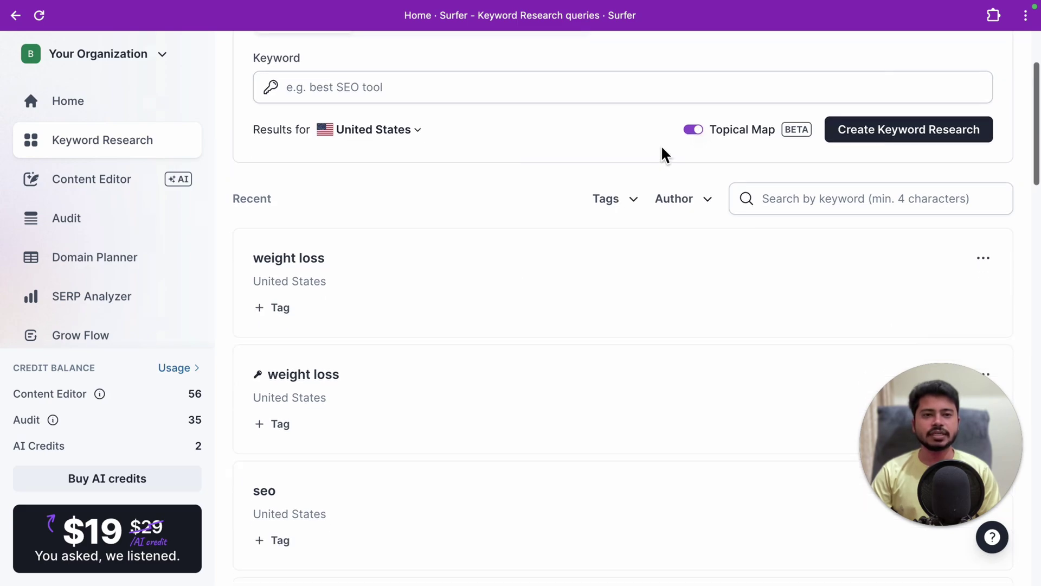
{"action": "scroll", "coordinate": [646, 158], "scroll_direction": "up", "scroll_amount": 3}
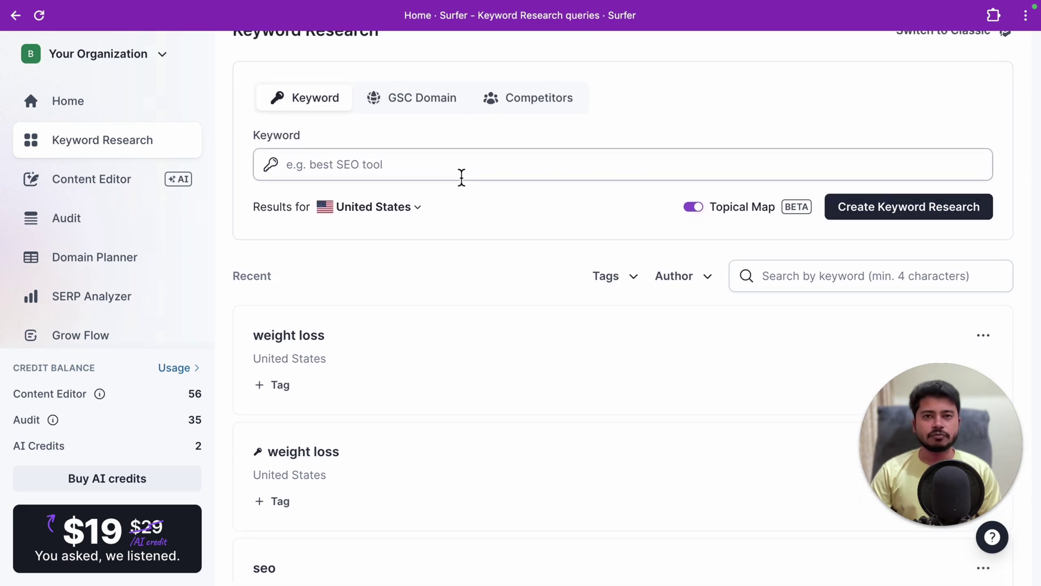
{"action": "left_click", "coordinate": [695, 207]}
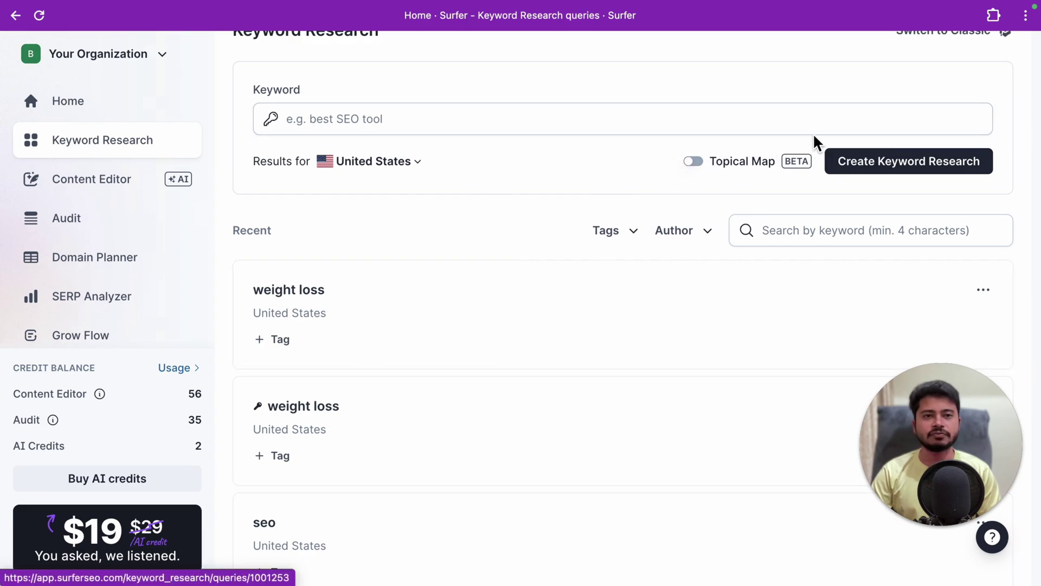
{"action": "left_click", "coordinate": [697, 162]}
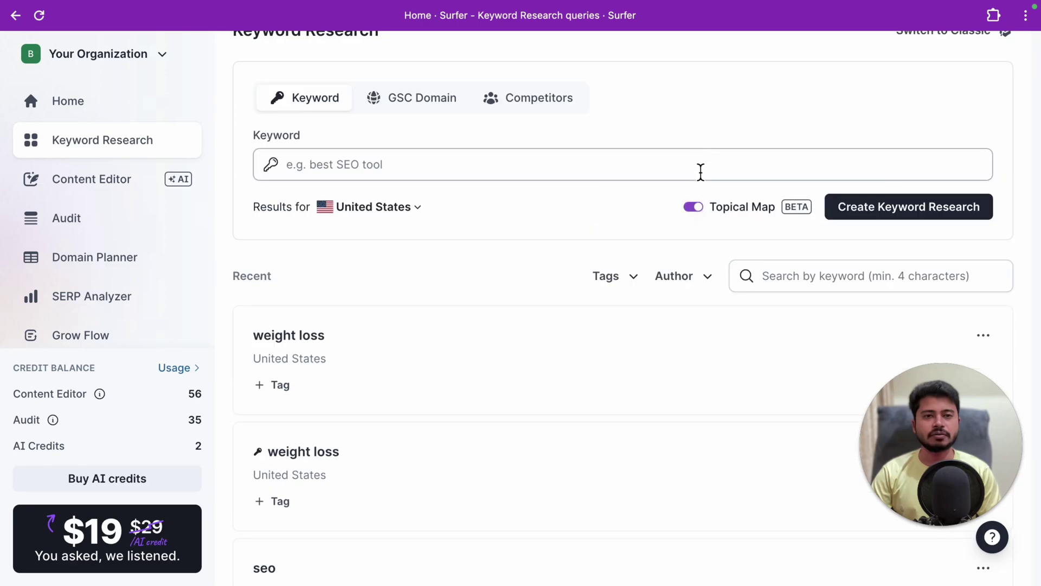
{"action": "left_click", "coordinate": [701, 213]}
Open the recent weight loss research marked with the key symbol and look through its list of topics.
{"action": "left_click", "coordinate": [353, 442]}
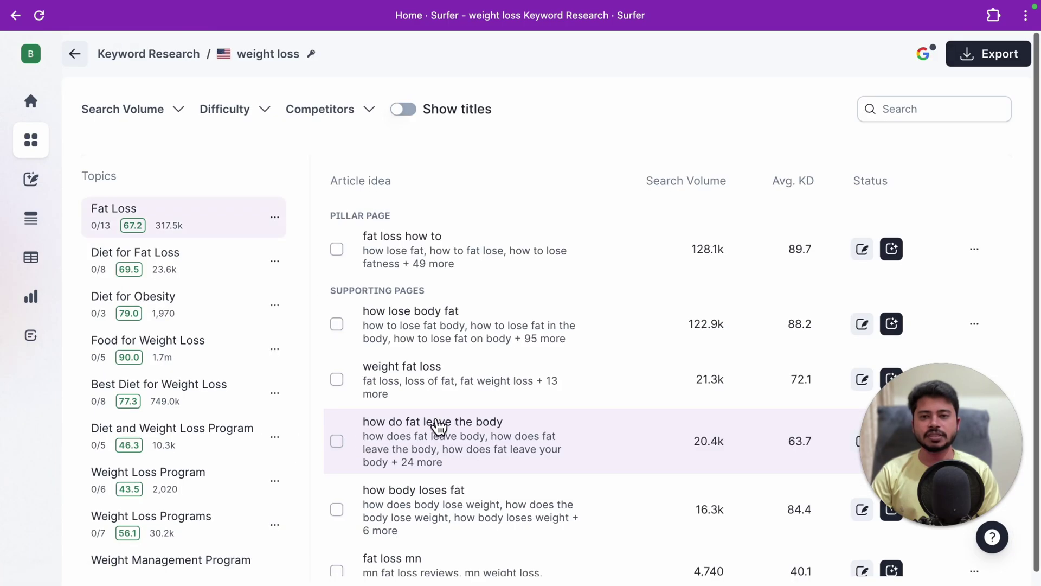
{"action": "scroll", "coordinate": [274, 362], "scroll_direction": "down", "scroll_amount": 1}
{"action": "scroll", "coordinate": [274, 363], "scroll_direction": "up", "scroll_amount": 1}
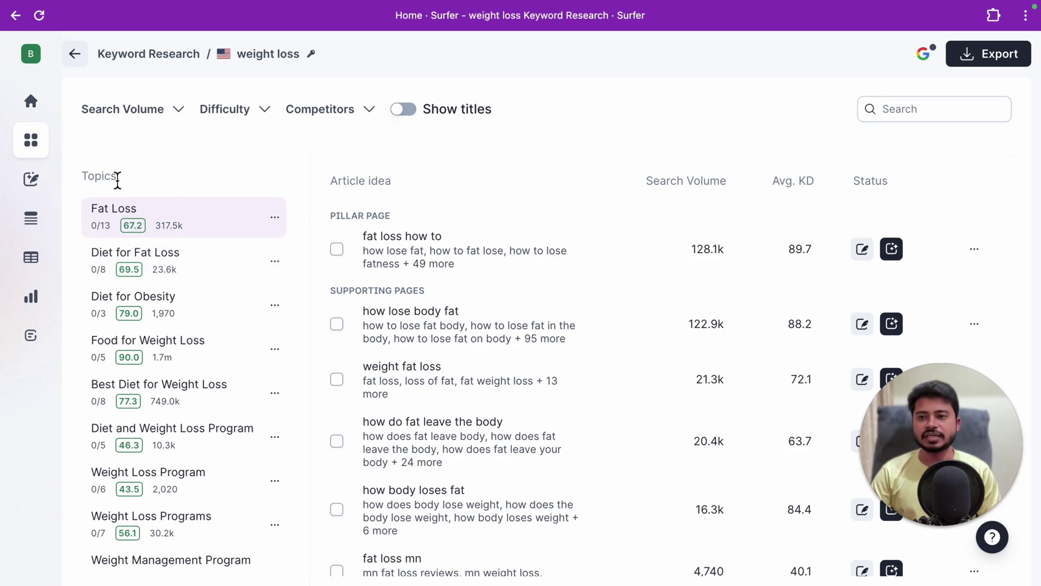
{"action": "scroll", "coordinate": [165, 262], "scroll_direction": "down", "scroll_amount": 8}
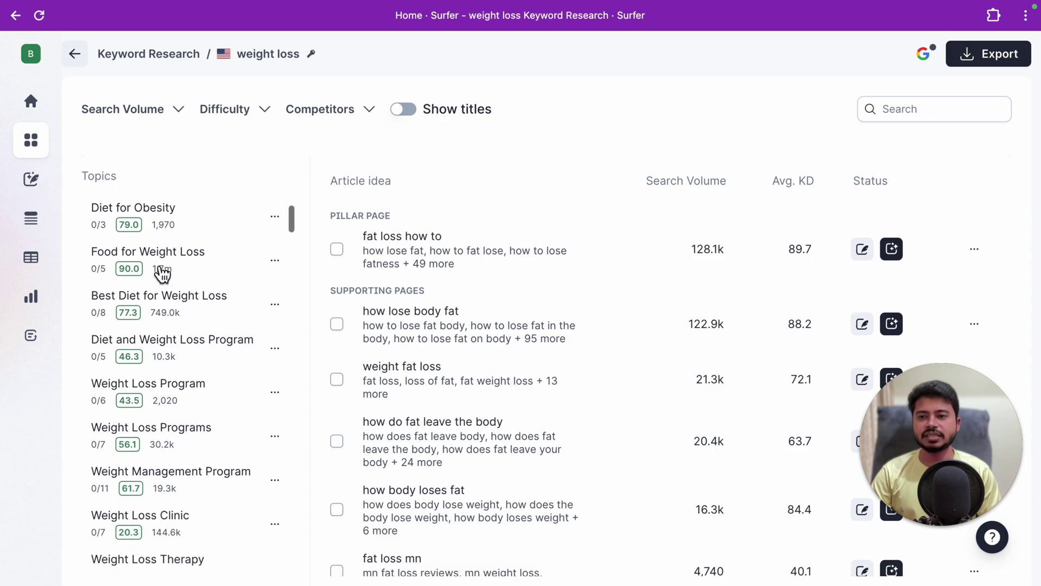
{"action": "scroll", "coordinate": [153, 303], "scroll_direction": "down", "scroll_amount": 20}
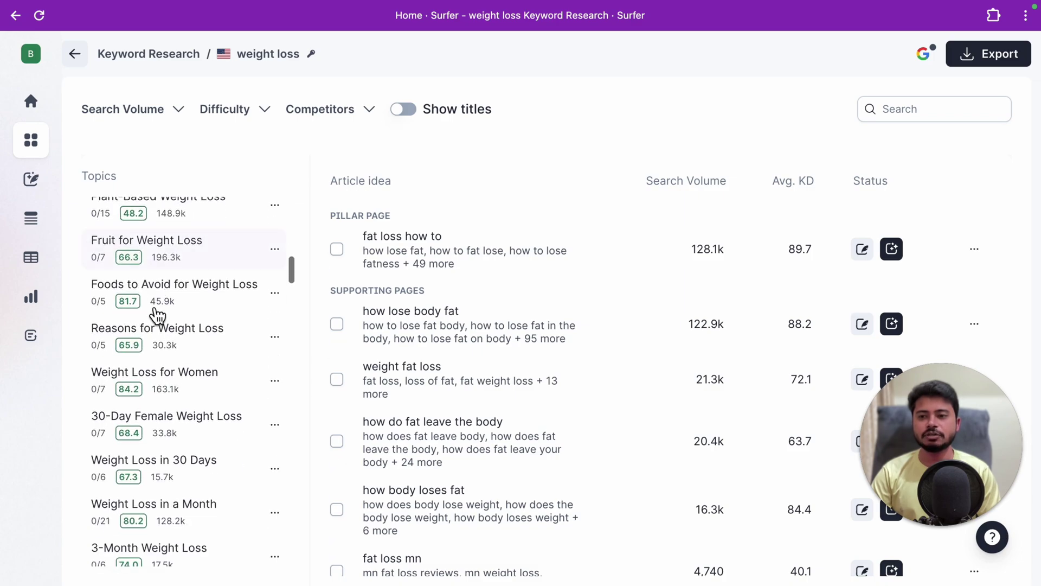
{"action": "scroll", "coordinate": [168, 333], "scroll_direction": "up", "scroll_amount": 12}
{"action": "scroll", "coordinate": [168, 332], "scroll_direction": "up", "scroll_amount": 5}
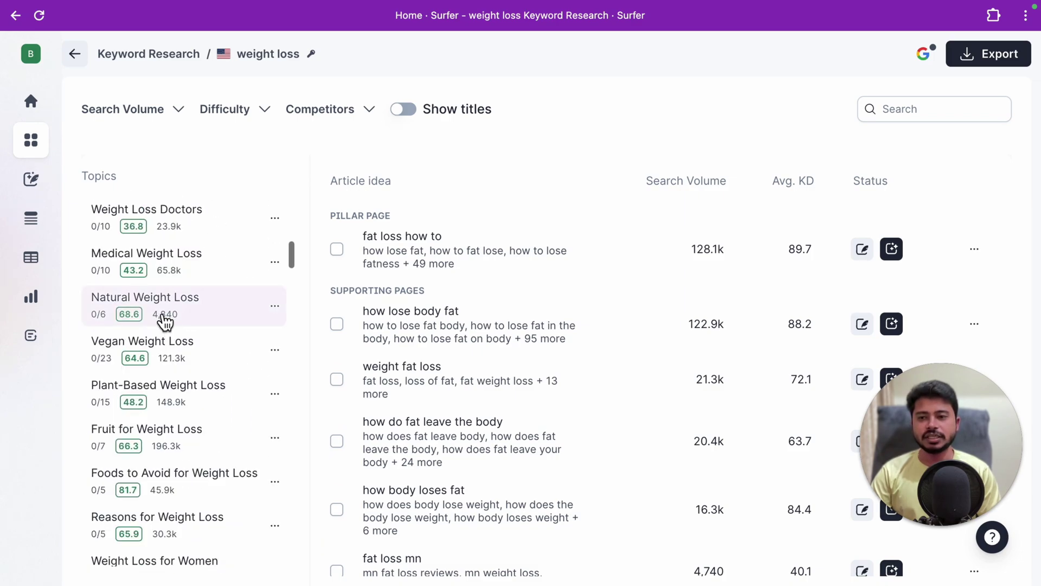
Open the Natural Weight Loss topic and review its pillar page and supporting article ideas.
{"action": "left_click", "coordinate": [167, 320]}
{"action": "scroll", "coordinate": [491, 422], "scroll_direction": "down", "scroll_amount": 1}
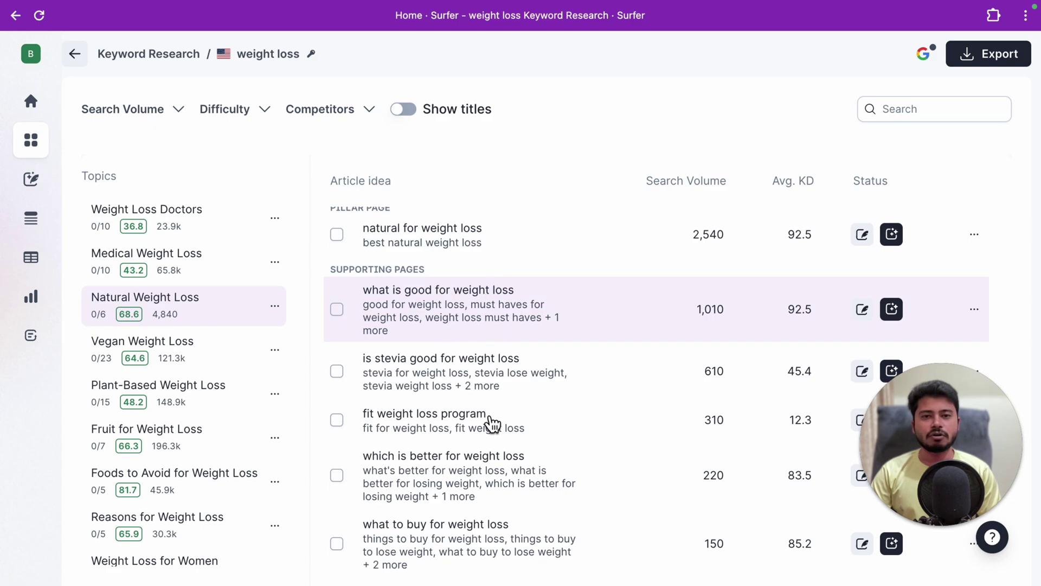
{"action": "scroll", "coordinate": [380, 244], "scroll_direction": "up", "scroll_amount": 1}
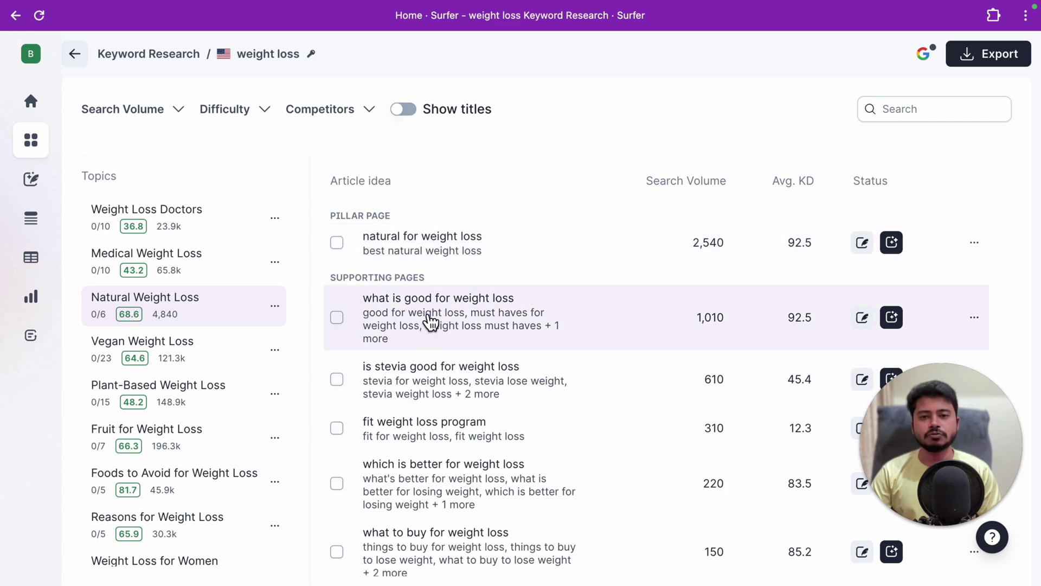
{"action": "scroll", "coordinate": [453, 421], "scroll_direction": "down", "scroll_amount": 1}
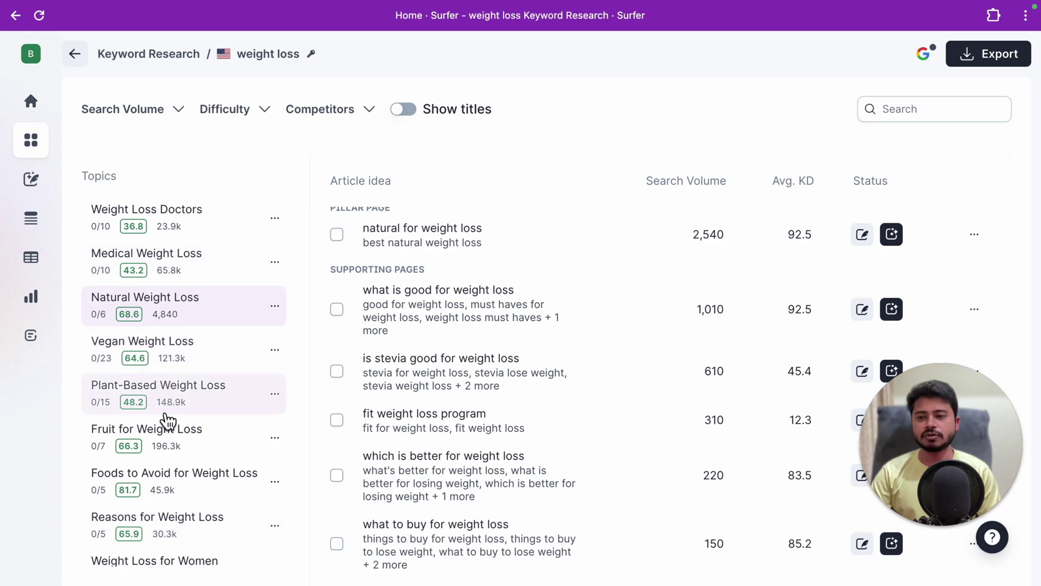
Open the Plant-Based Weight Loss topic and review its article ideas with their search volume and difficulty.
{"action": "left_click", "coordinate": [203, 403]}
{"action": "scroll", "coordinate": [526, 400], "scroll_direction": "down", "scroll_amount": 2}
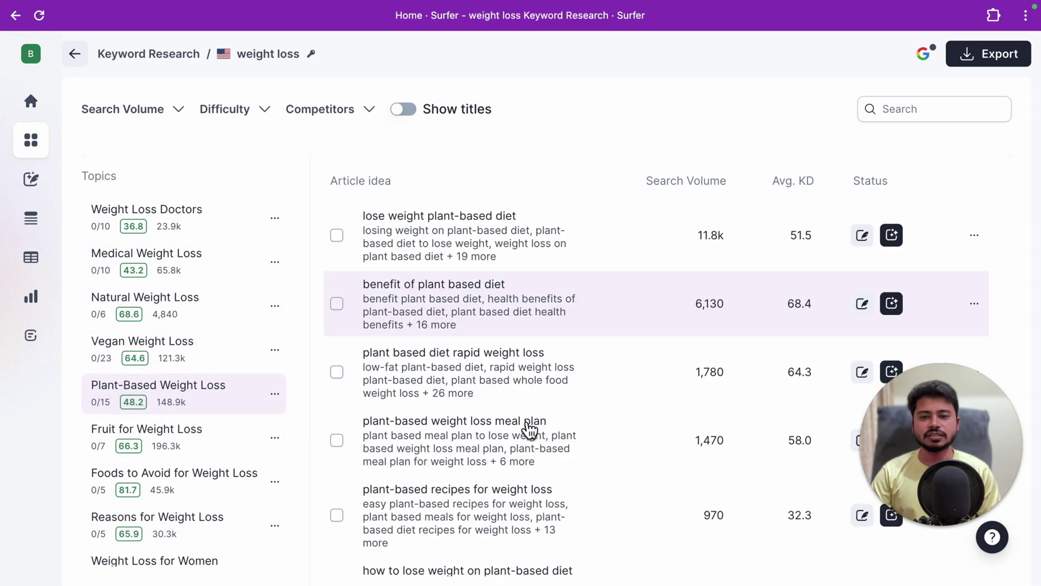
{"action": "scroll", "coordinate": [528, 431], "scroll_direction": "down", "scroll_amount": 3}
{"action": "scroll", "coordinate": [515, 417], "scroll_direction": "up", "scroll_amount": 5}
Look through the whole Topics list from Fat Loss down to Others.
{"action": "scroll", "coordinate": [170, 314], "scroll_direction": "up", "scroll_amount": 5}
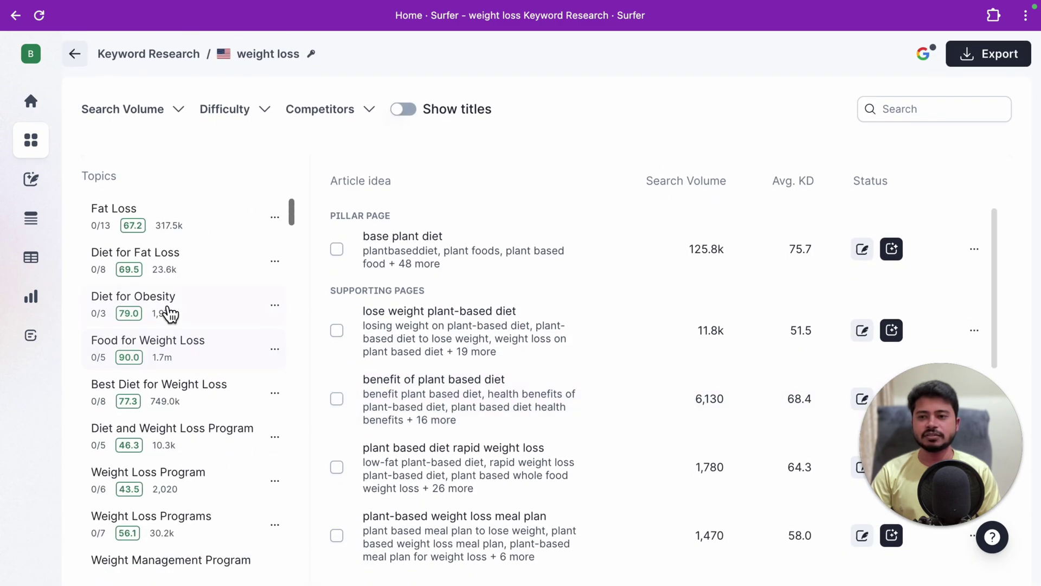
{"action": "scroll", "coordinate": [169, 315], "scroll_direction": "down", "scroll_amount": 15}
{"action": "scroll", "coordinate": [184, 345], "scroll_direction": "down", "scroll_amount": 15}
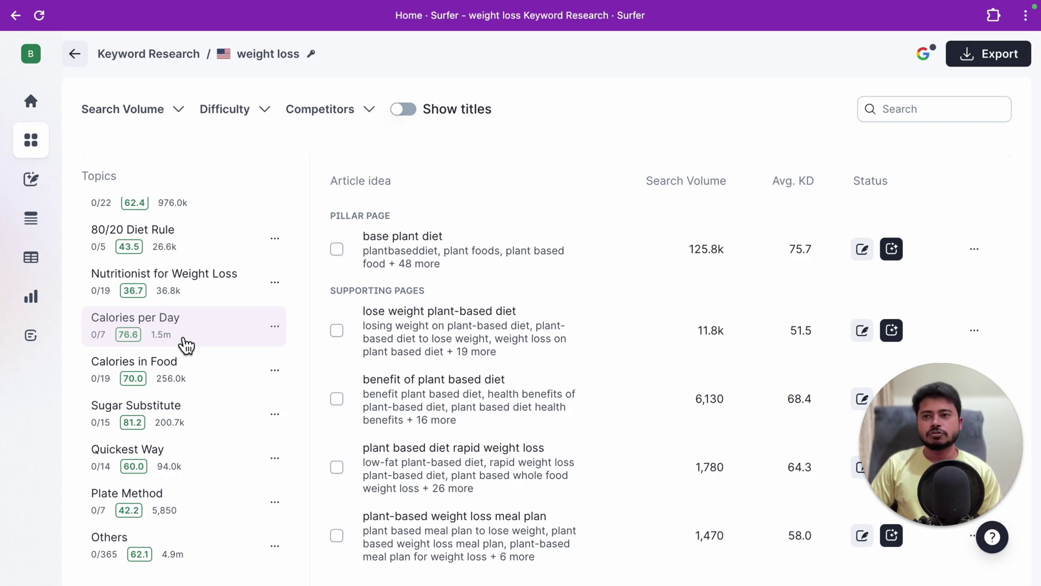
Return to the Keyword Research overview, toggle Topical Map, and open the first recent weight loss research with keyword clusters.
{"action": "left_click", "coordinate": [75, 54]}
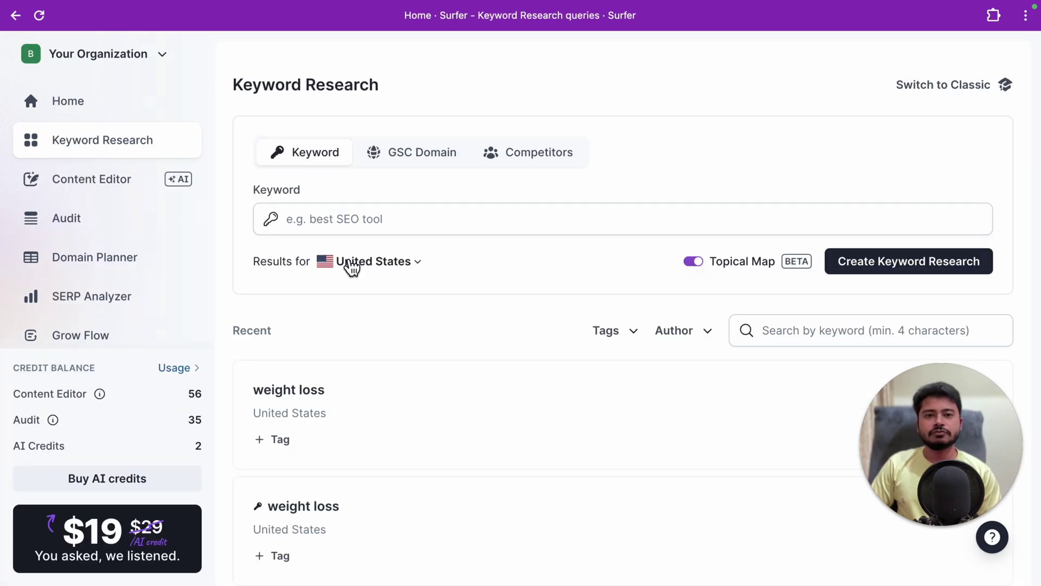
{"action": "left_click", "coordinate": [694, 262]}
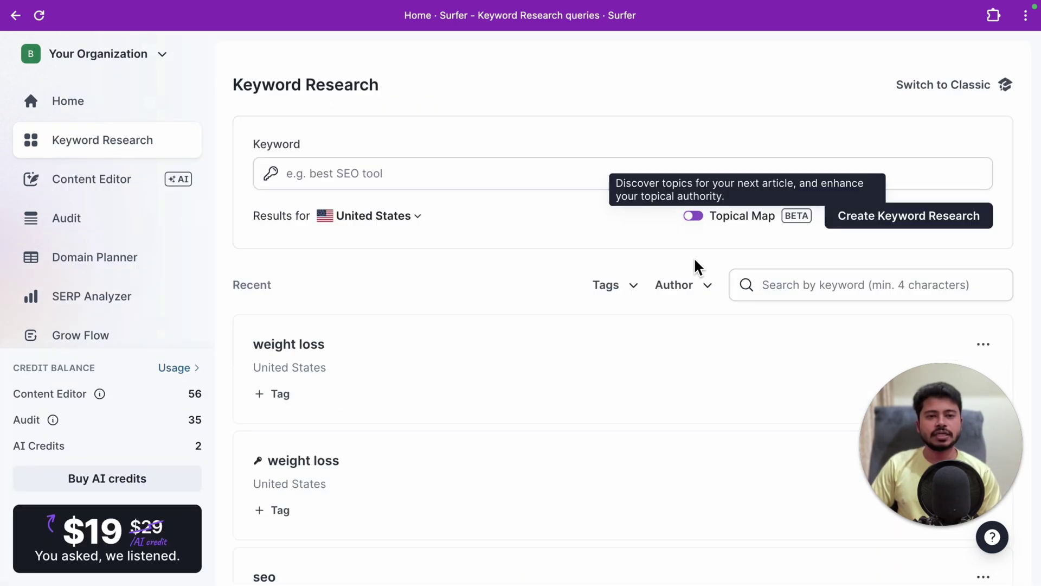
{"action": "left_click", "coordinate": [692, 216]}
{"action": "left_click", "coordinate": [697, 263]}
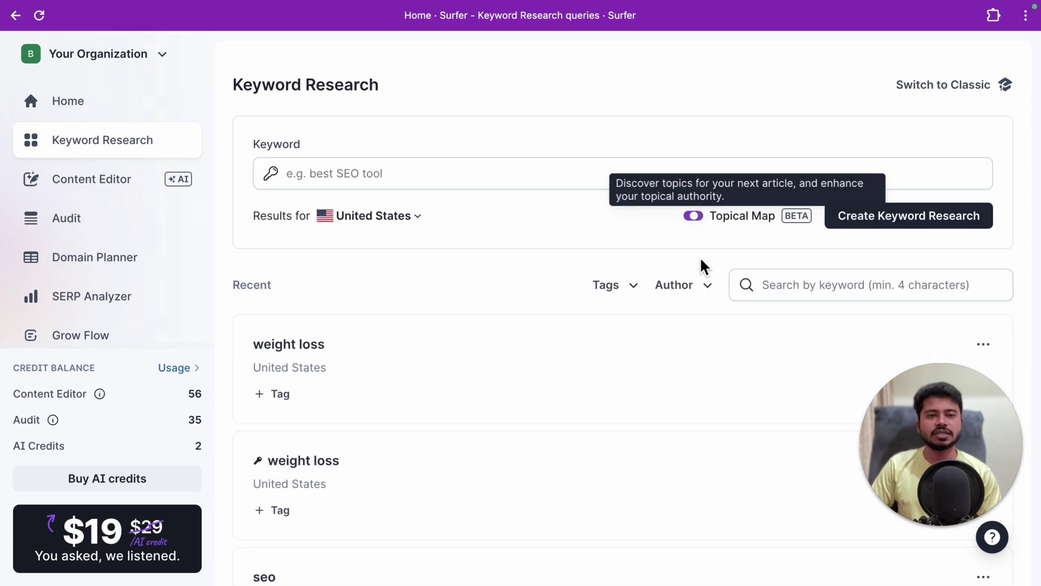
{"action": "left_click", "coordinate": [388, 376]}
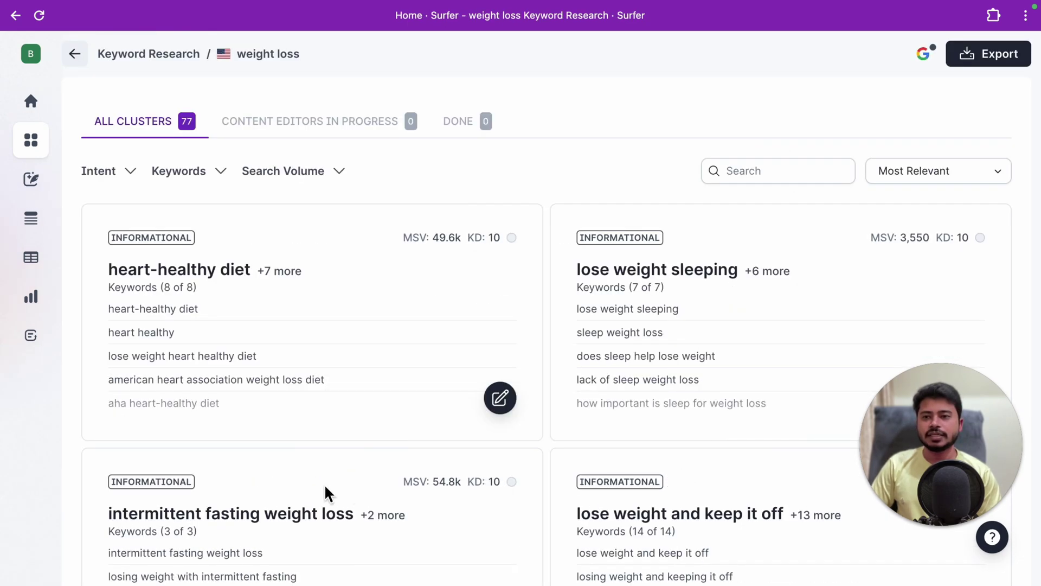
Inspect the clusters' Intent, Keywords and Search Volume filter options, trying the 100+ volume range without applying it.
{"action": "left_click", "coordinate": [113, 175]}
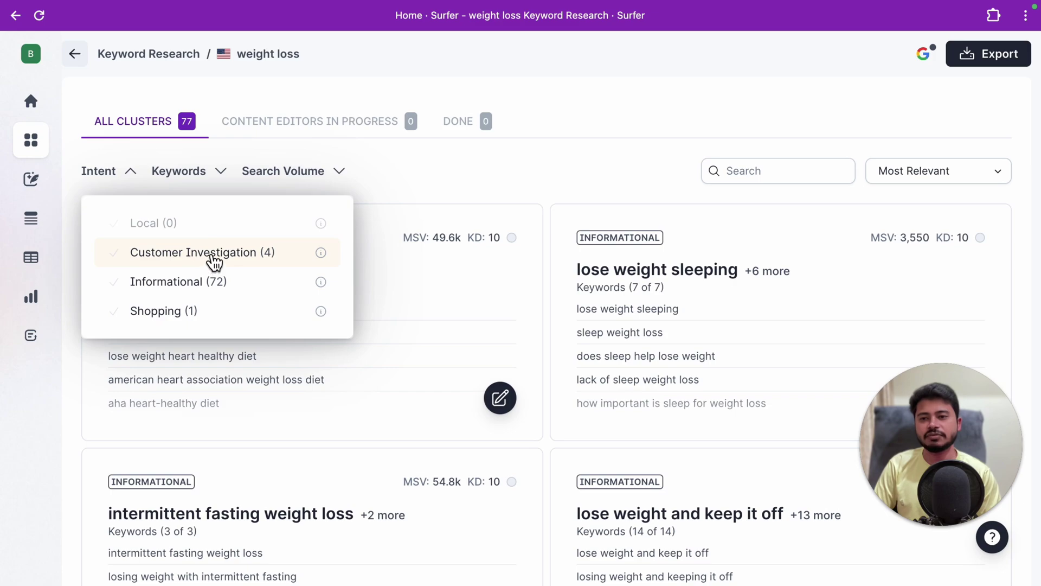
{"action": "left_click", "coordinate": [221, 181]}
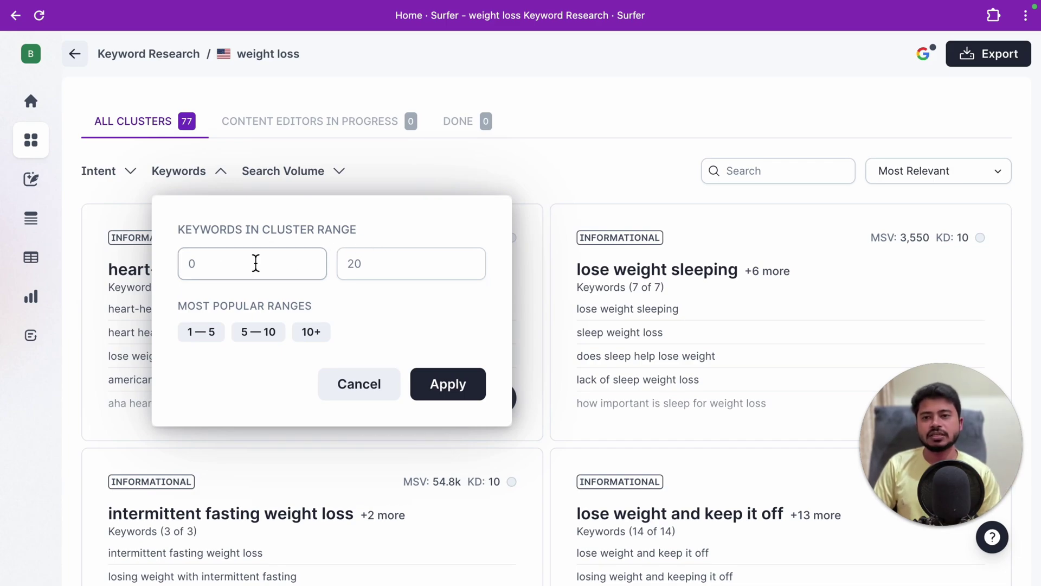
{"action": "left_click", "coordinate": [391, 174]}
{"action": "left_click", "coordinate": [343, 175]}
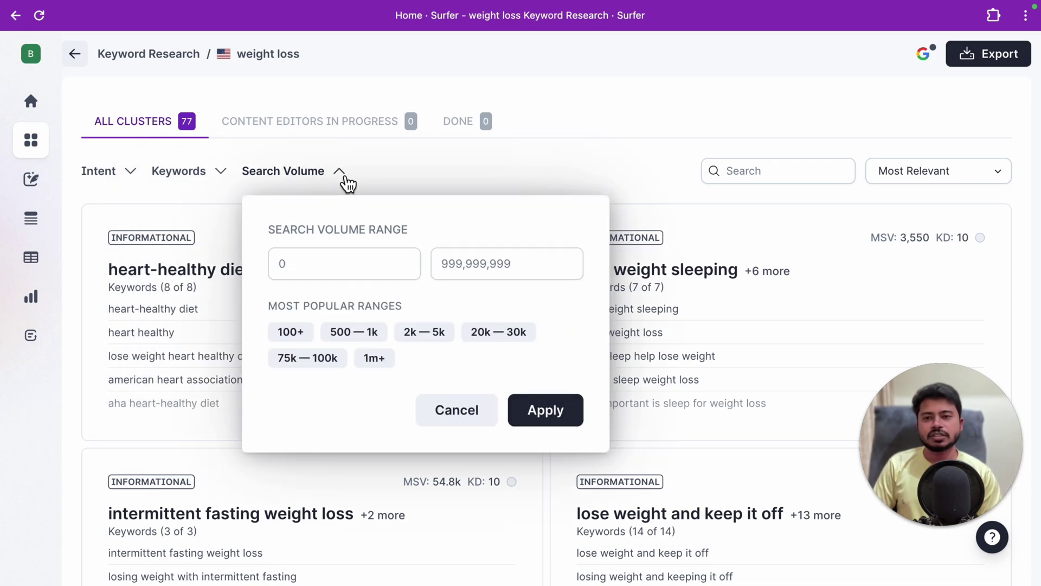
{"action": "left_click", "coordinate": [293, 334]}
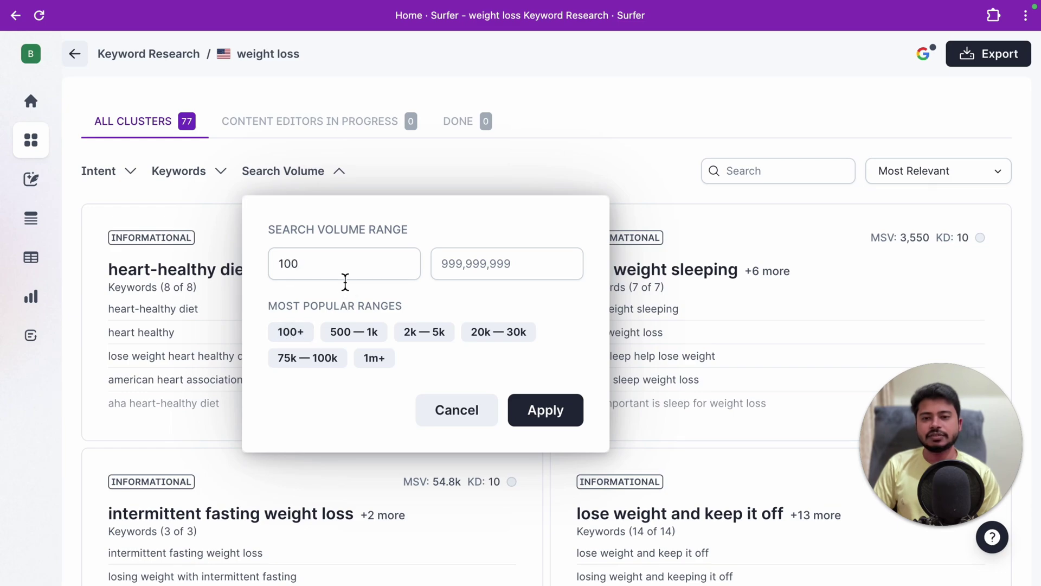
{"action": "left_click", "coordinate": [468, 422]}
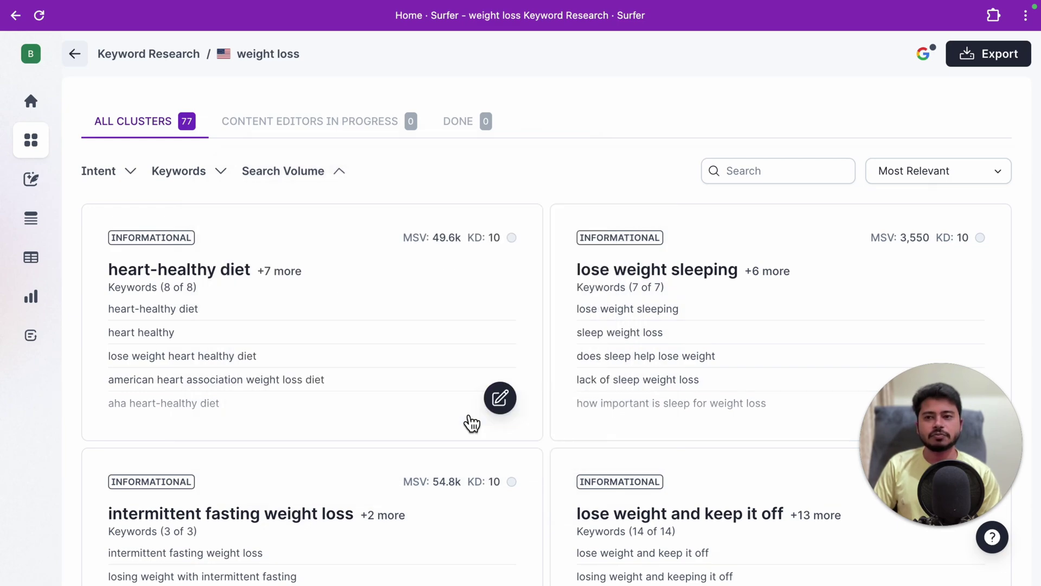
Look through the weight loss keyword clusters with their intent, monthly search volume and keyword difficulty.
{"action": "scroll", "coordinate": [387, 388], "scroll_direction": "down", "scroll_amount": 2}
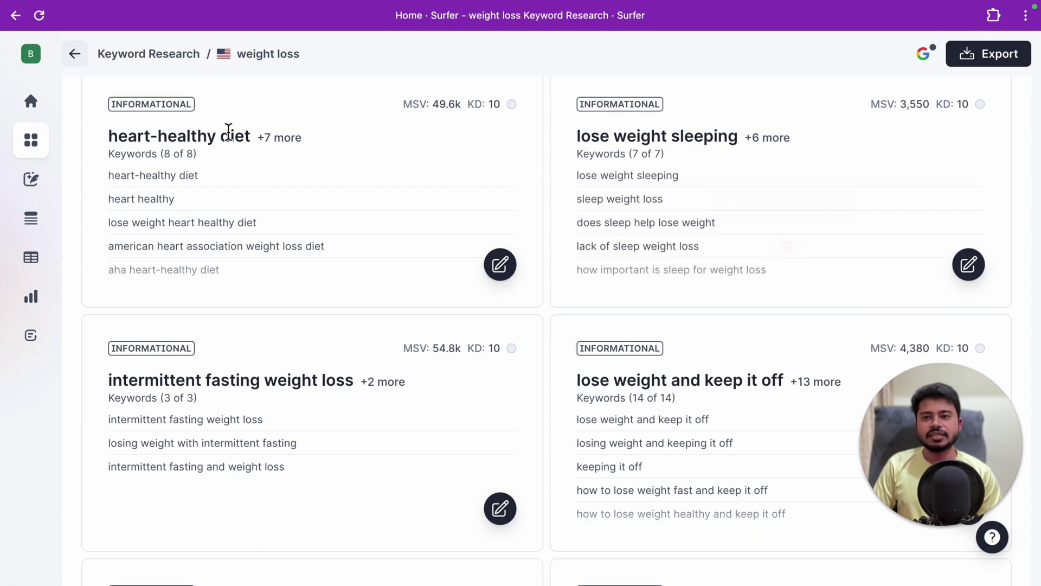
{"action": "scroll", "coordinate": [696, 313], "scroll_direction": "down", "scroll_amount": 1}
{"action": "scroll", "coordinate": [694, 314], "scroll_direction": "up", "scroll_amount": 4}
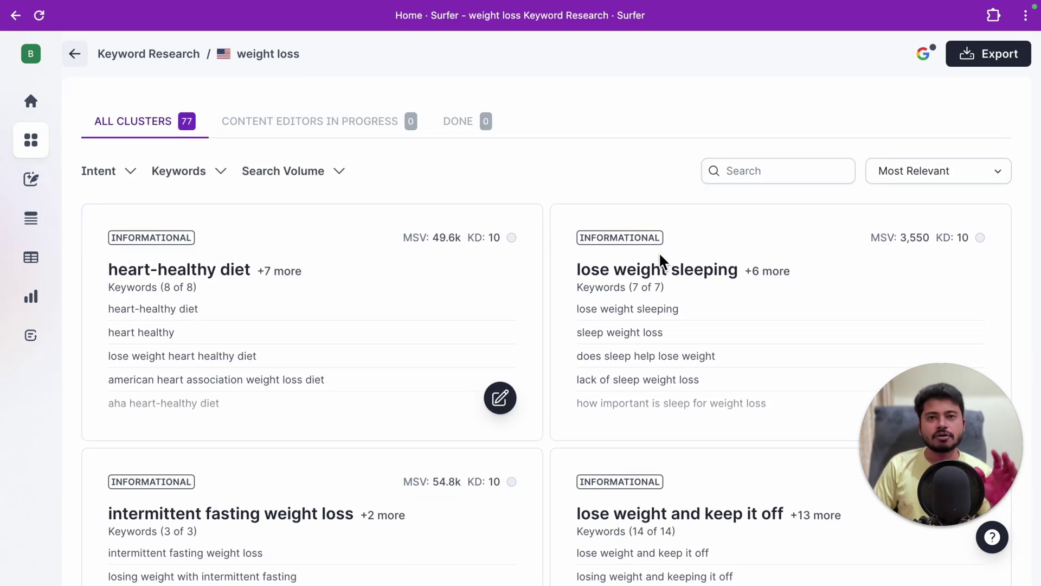
{"action": "scroll", "coordinate": [370, 338], "scroll_direction": "down", "scroll_amount": 8}
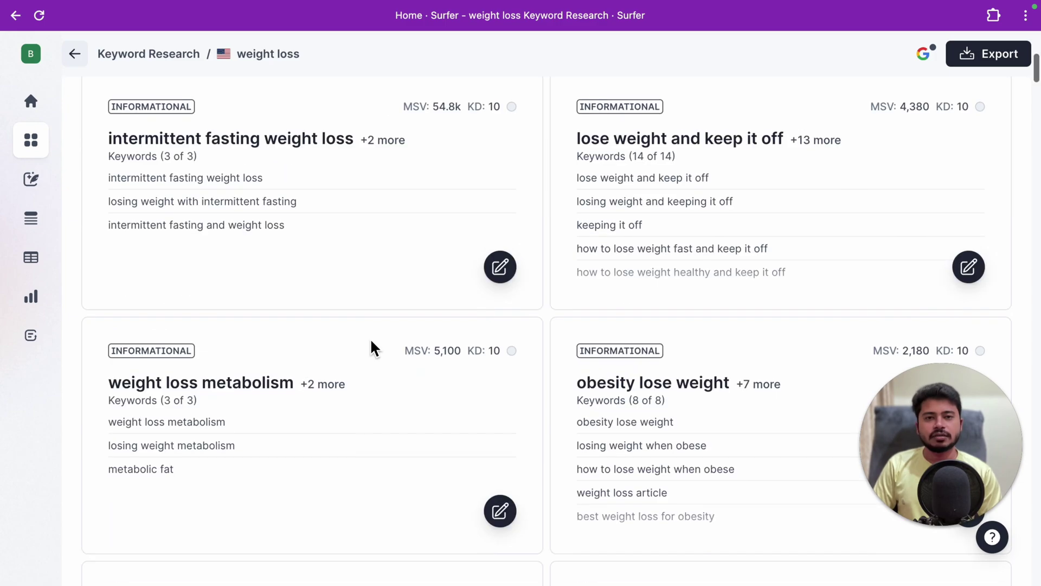
{"action": "scroll", "coordinate": [372, 347], "scroll_direction": "down", "scroll_amount": 8}
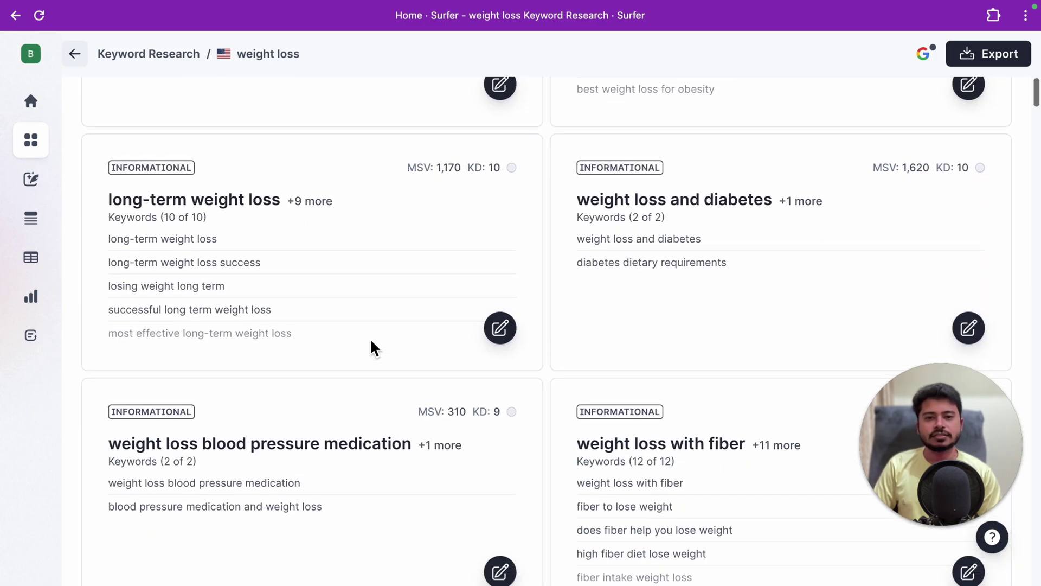
Browse further down the keyword clusters and examine the exercise in weight loss and weight loss pills cards.
{"action": "scroll", "coordinate": [369, 312], "scroll_direction": "down", "scroll_amount": 20}
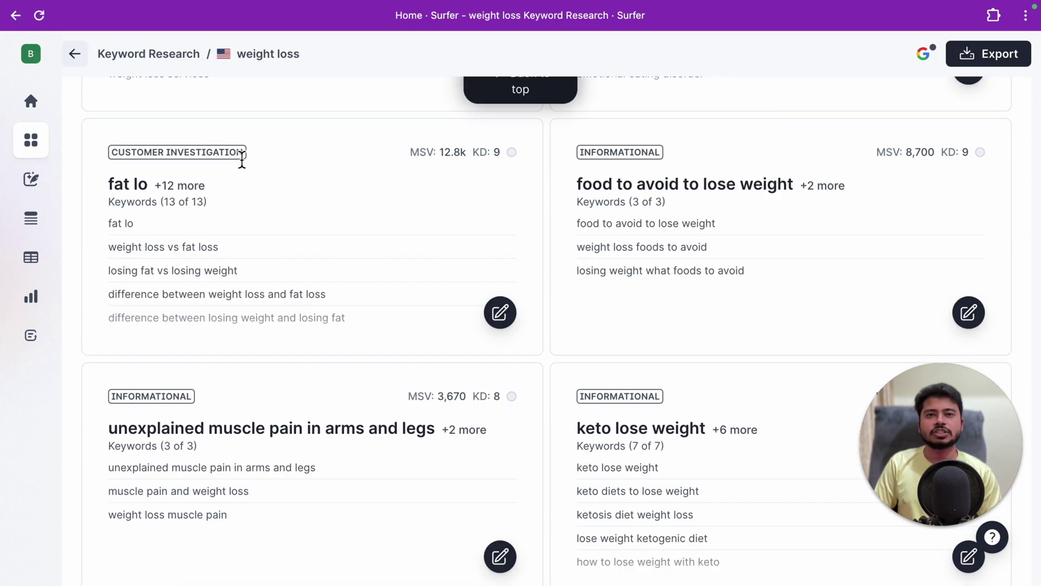
{"action": "scroll", "coordinate": [385, 325], "scroll_direction": "down", "scroll_amount": 7}
{"action": "scroll", "coordinate": [383, 321], "scroll_direction": "up", "scroll_amount": 6}
{"action": "scroll", "coordinate": [383, 320], "scroll_direction": "down", "scroll_amount": 15}
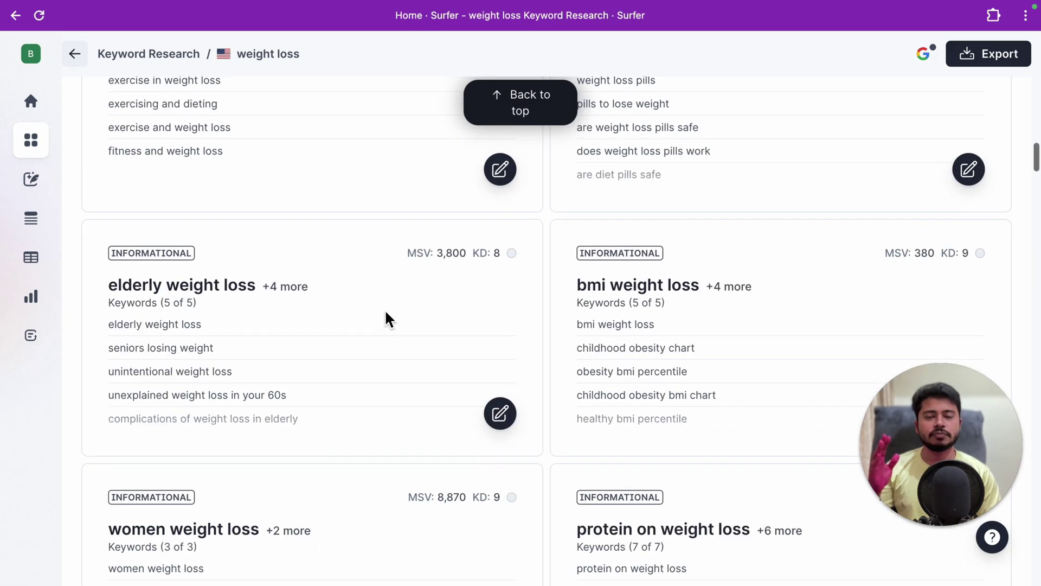
{"action": "scroll", "coordinate": [380, 276], "scroll_direction": "up", "scroll_amount": 5}
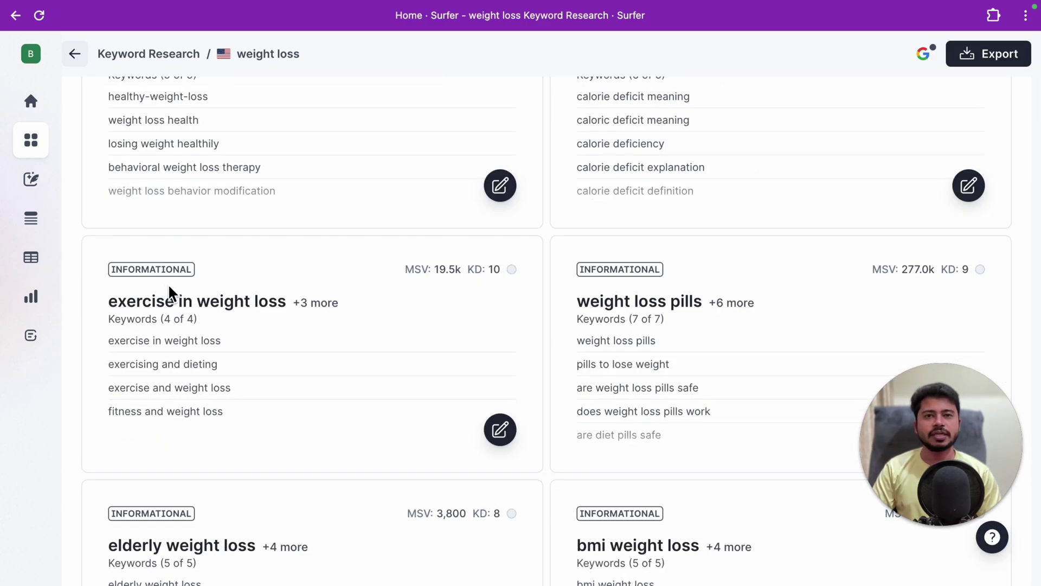
{"action": "left_click_drag", "start_coordinate": [109, 301], "coordinate": [254, 301]}
{"action": "left_click", "coordinate": [572, 303]}
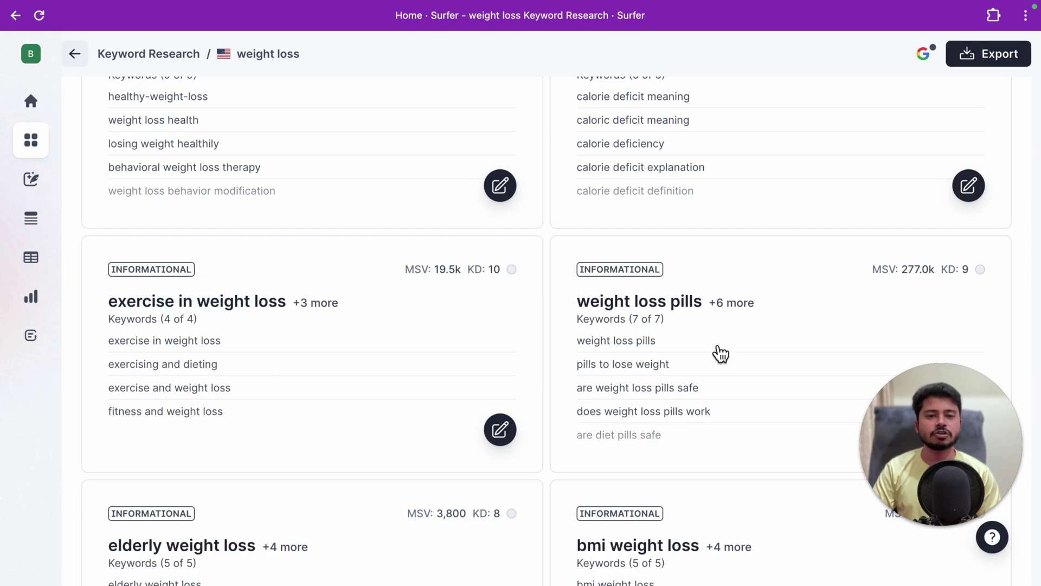
Open the weight loss pills cluster, review its keywords with search volume and difficulty, and close it without creating an article.
{"action": "scroll", "coordinate": [716, 353], "scroll_direction": "down", "scroll_amount": 2}
{"action": "left_click", "coordinate": [969, 314]}
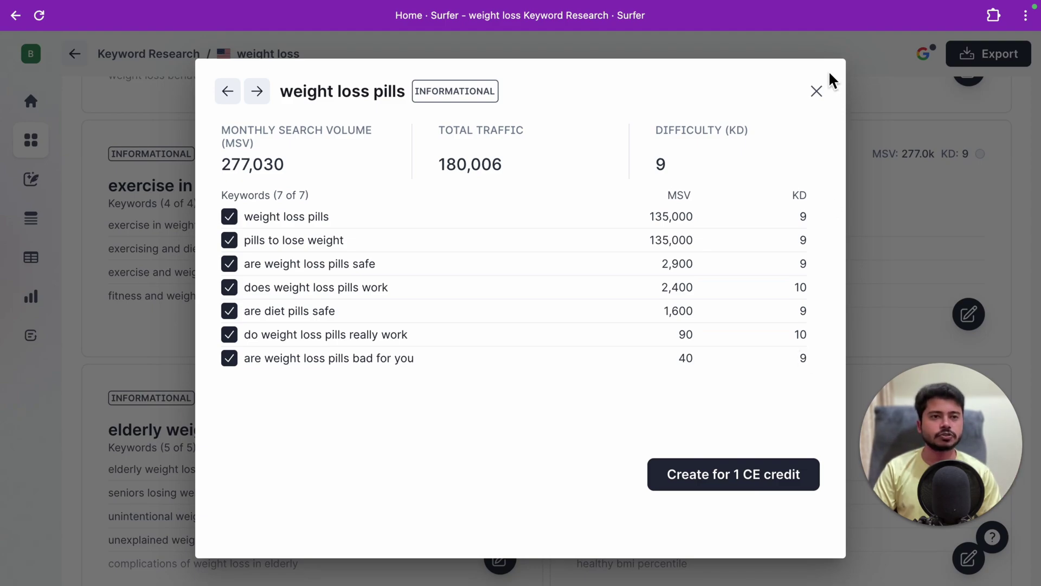
{"action": "left_click", "coordinate": [816, 91]}
{"action": "scroll", "coordinate": [462, 326], "scroll_direction": "down", "scroll_amount": 10}
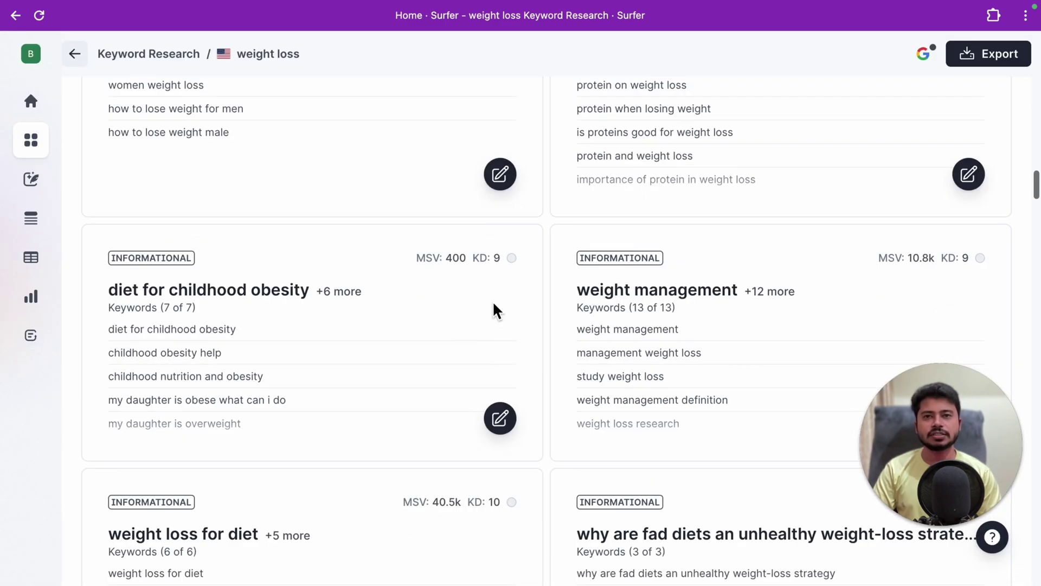
Leave the weight loss keyword research and open the Content Editor.
{"action": "left_click", "coordinate": [81, 55]}
{"action": "left_click", "coordinate": [76, 53]}
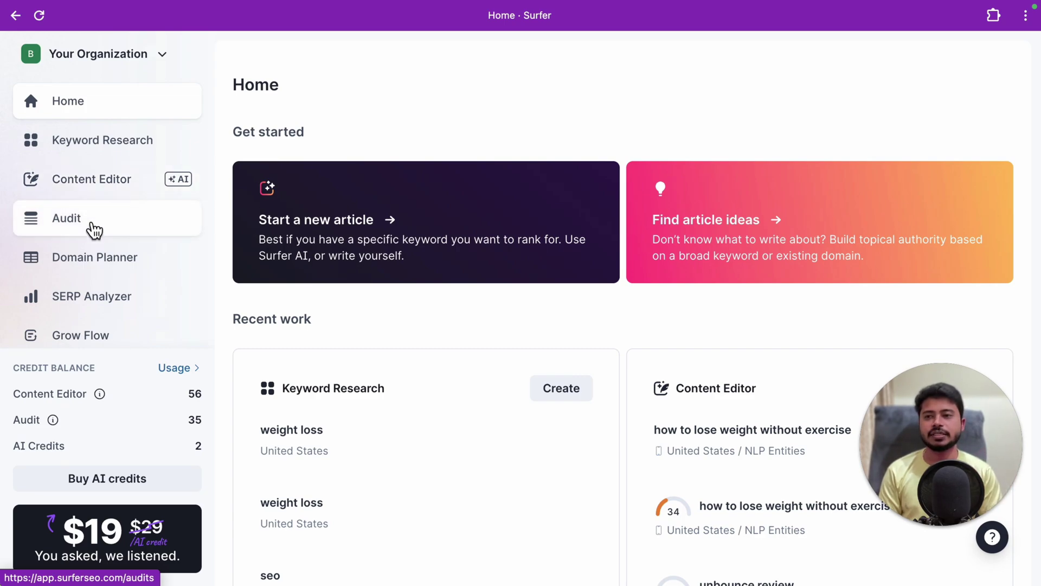
{"action": "left_click", "coordinate": [99, 193]}
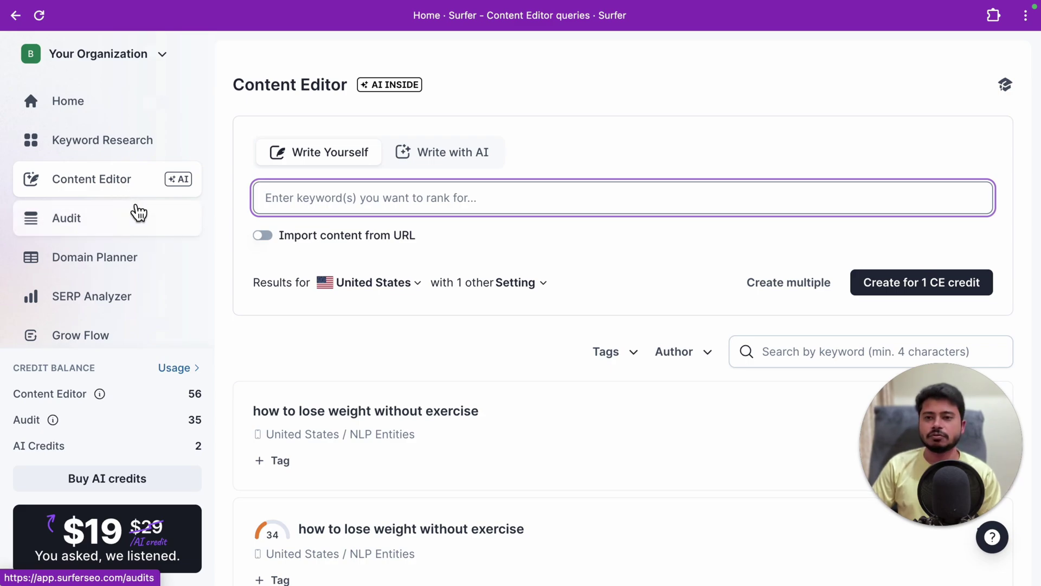
{"action": "left_click", "coordinate": [76, 192]}
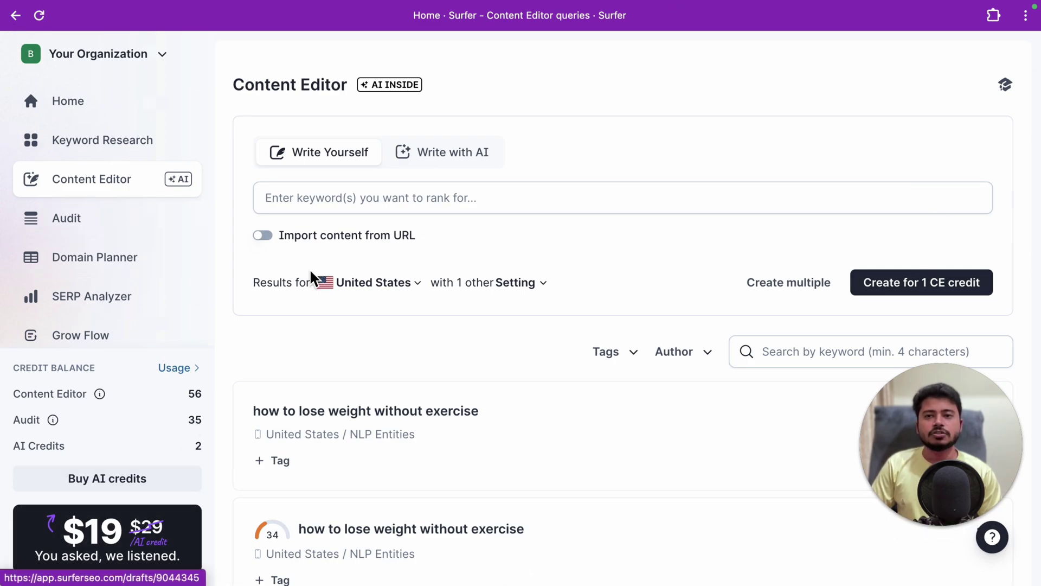
Compare the Content Editor's Write Yourself and Write with AI modes by switching between them.
{"action": "left_click", "coordinate": [449, 158]}
{"action": "left_click", "coordinate": [346, 158]}
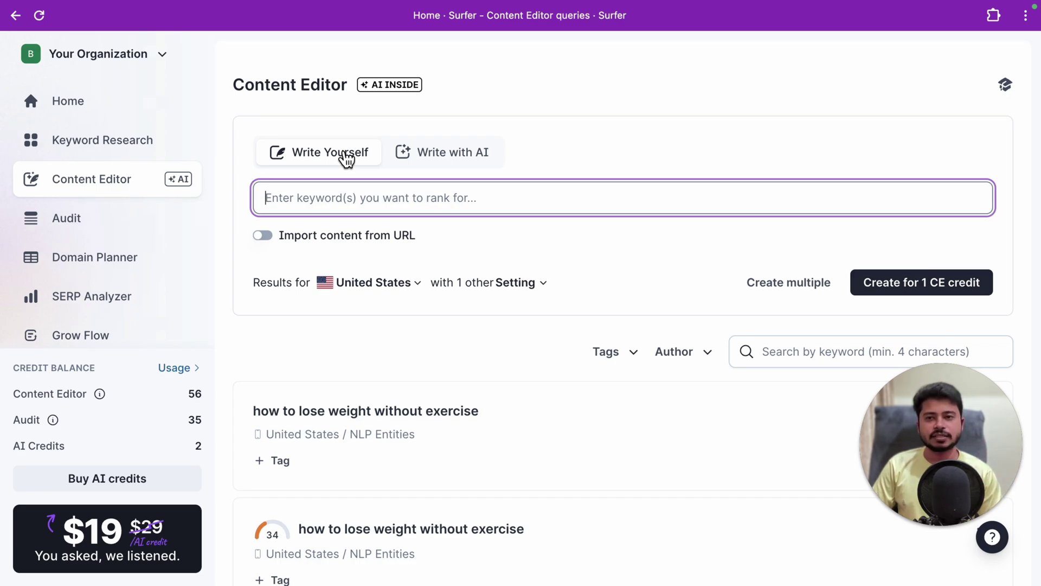
{"action": "left_click", "coordinate": [343, 164]}
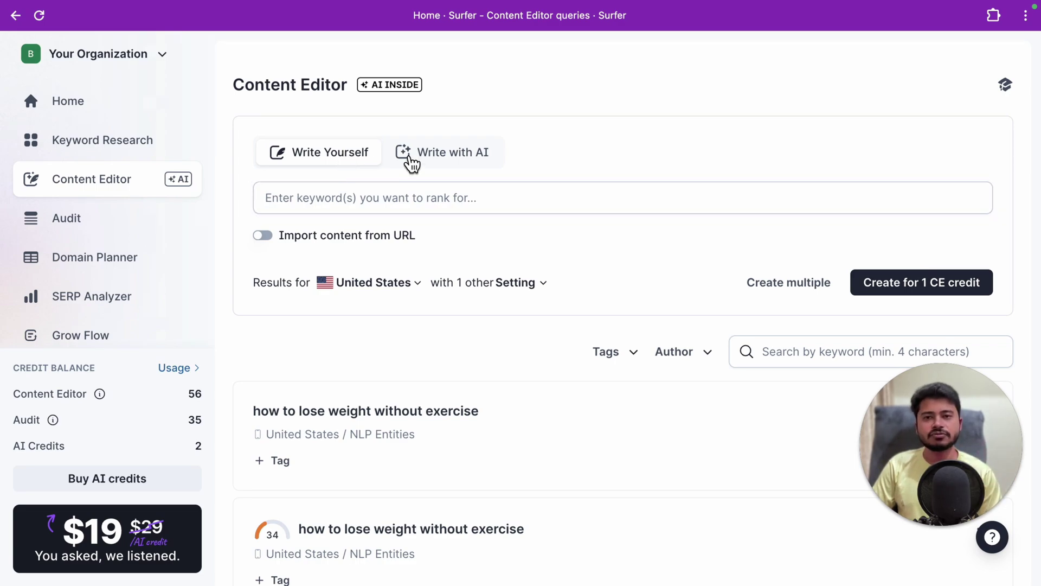
{"action": "left_click", "coordinate": [457, 159]}
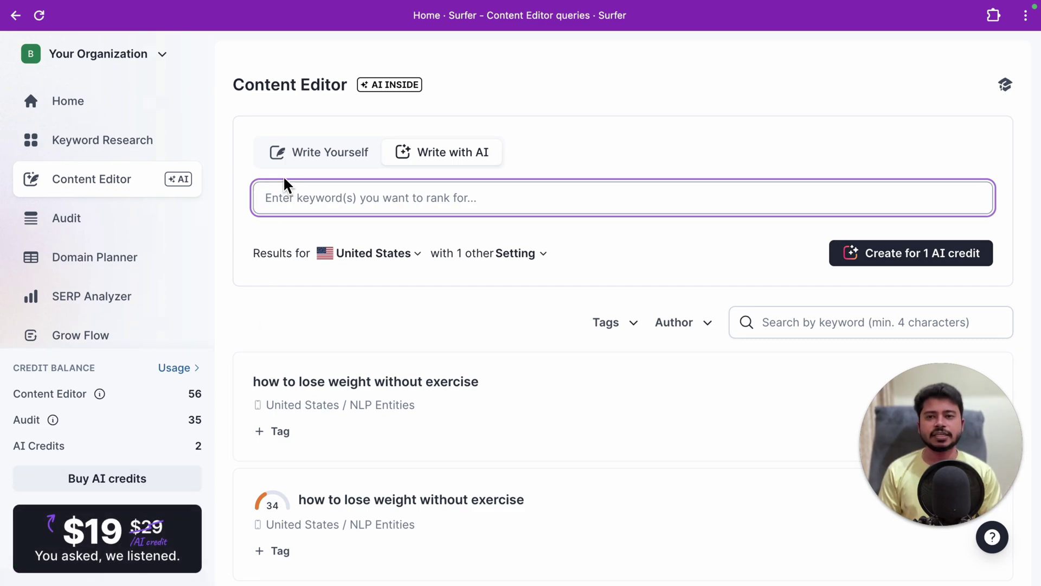
Create a Write Yourself document for the keyword "how to lose weight without exercise" with United States results.
{"action": "left_click", "coordinate": [303, 158]}
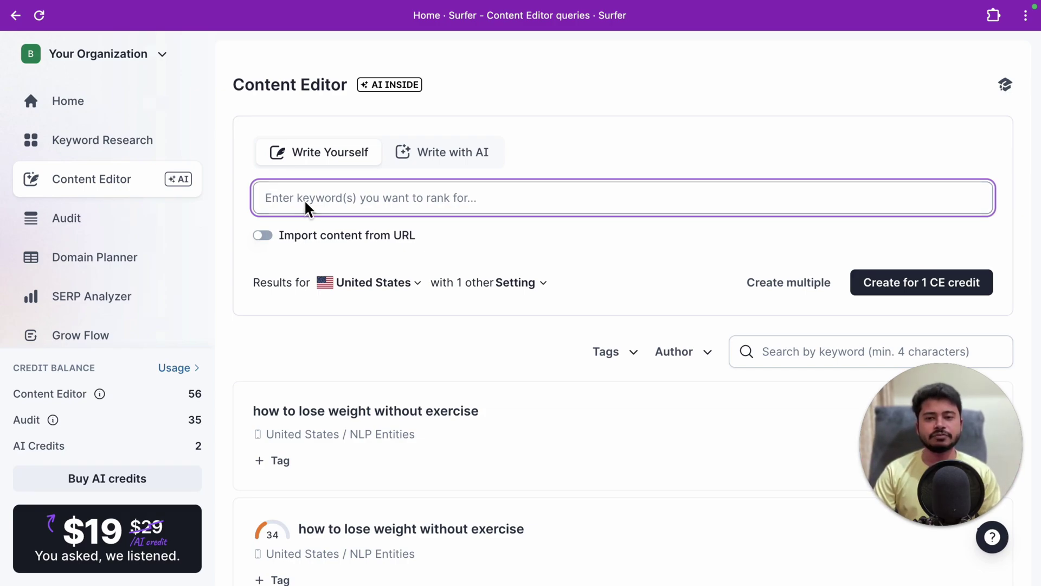
{"action": "type", "text": "how to lose weight without exercise"}
{"action": "key", "text": "Return"}
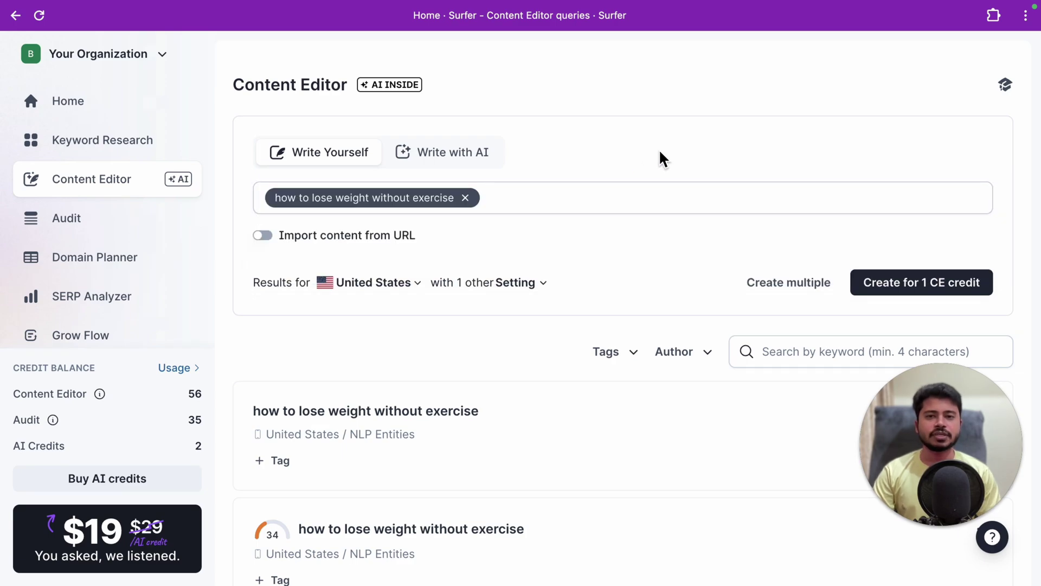
{"action": "left_click", "coordinate": [888, 288]}
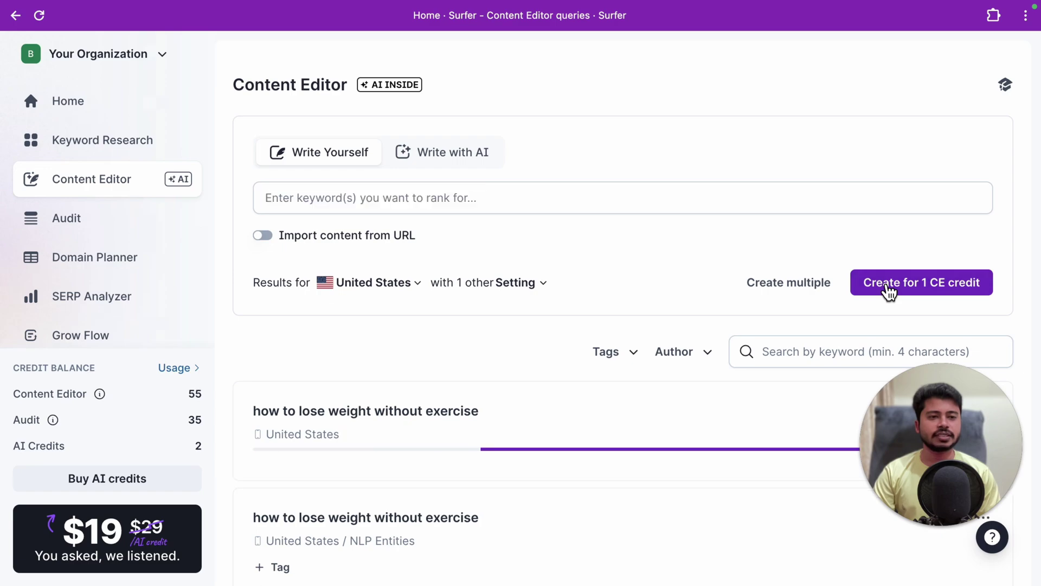
Open the existing "how to lose weight without exercise" document dated Mar 10, 2024 and inspect its Content Score gauge.
{"action": "scroll", "coordinate": [749, 288], "scroll_direction": "down", "scroll_amount": 3}
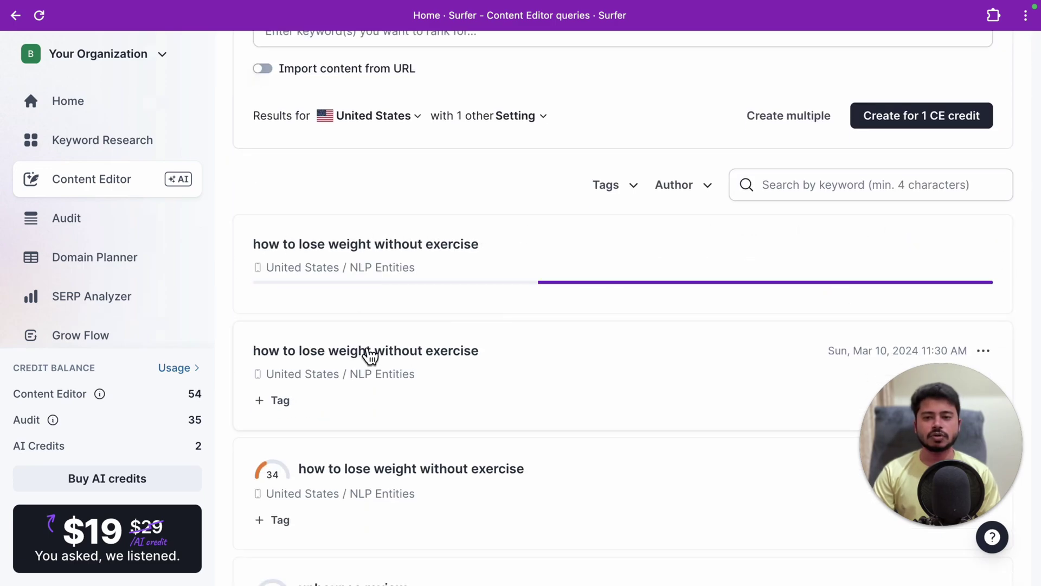
{"action": "left_click", "coordinate": [405, 364]}
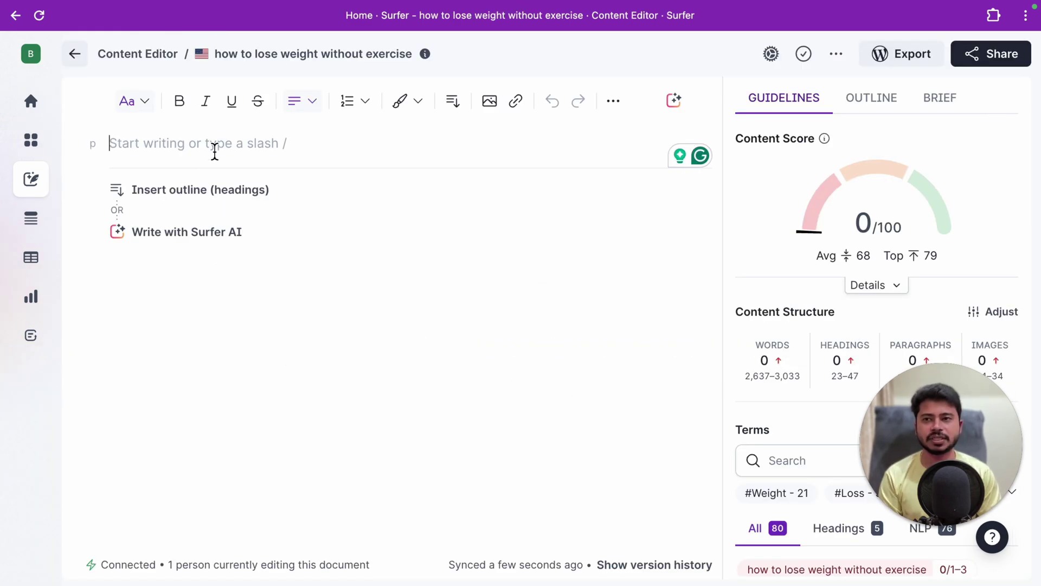
{"action": "mouse_move", "coordinate": [940, 243]}
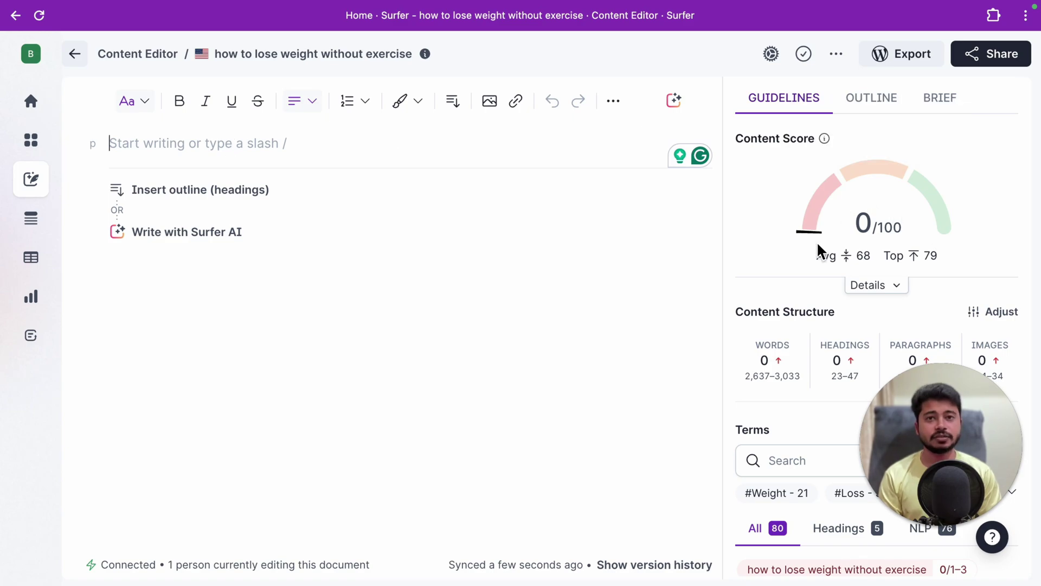
{"action": "mouse_move", "coordinate": [811, 240]}
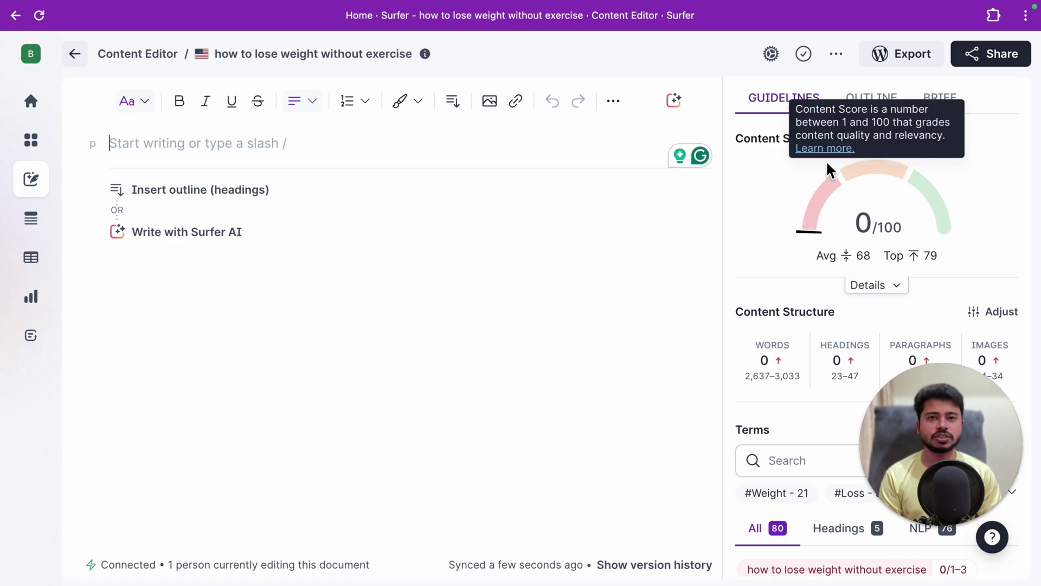
{"action": "mouse_move", "coordinate": [935, 197]}
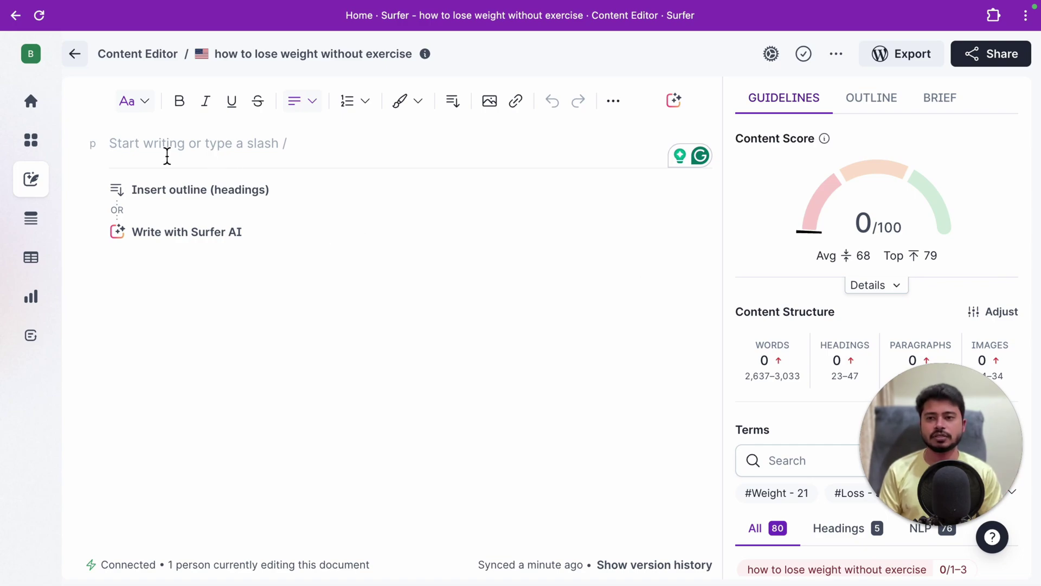
{"action": "type", "text": "ffsdafdsf. dsfsd f"}
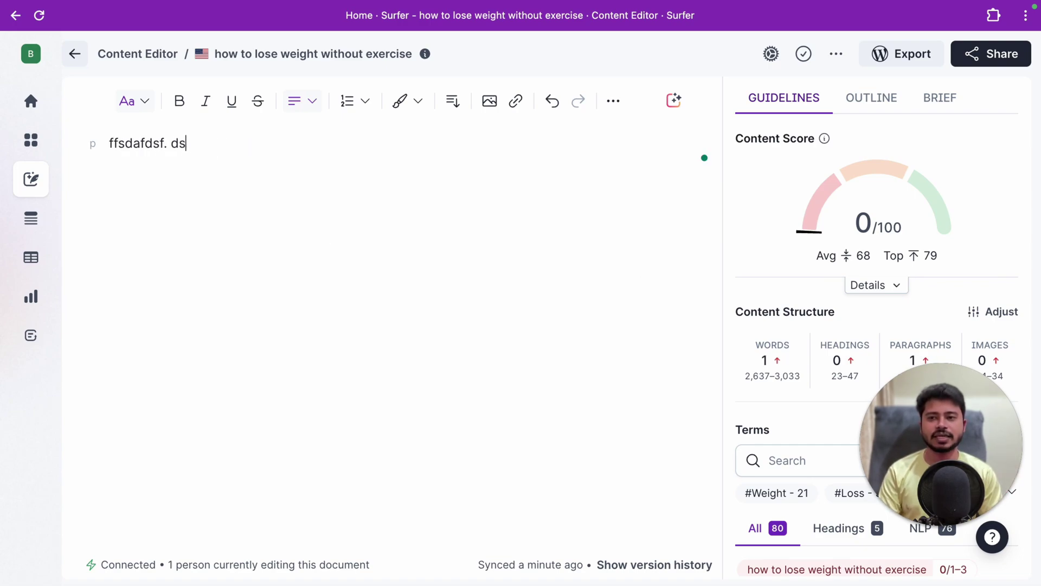
{"action": "key", "text": "ctrl+a"}
{"action": "key", "text": "BackSpace"}
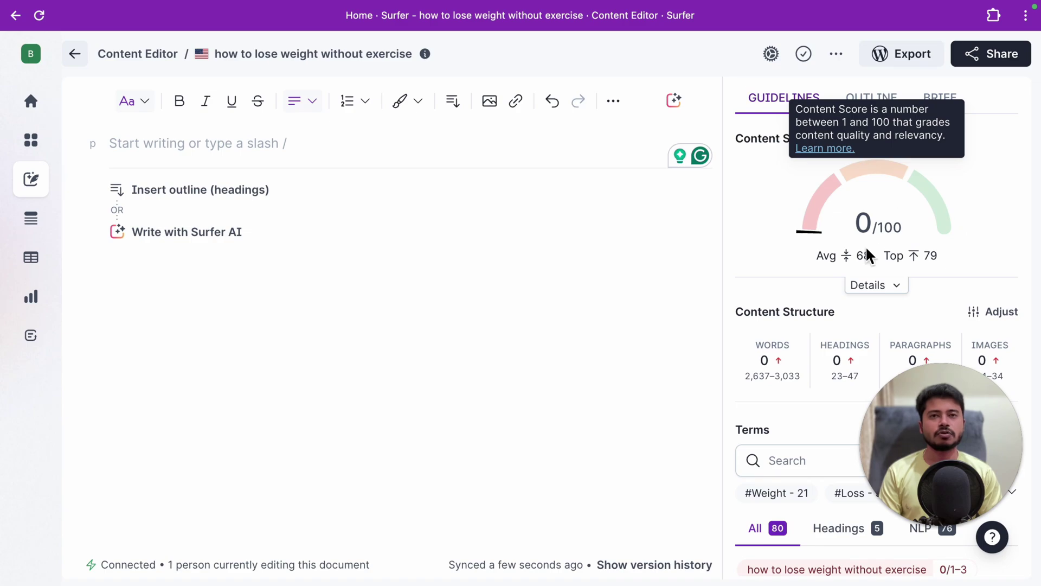
Examine the average competitor Content Score and the recommended ranges for words, headings, paragraphs and images.
{"action": "mouse_move", "coordinate": [865, 250]}
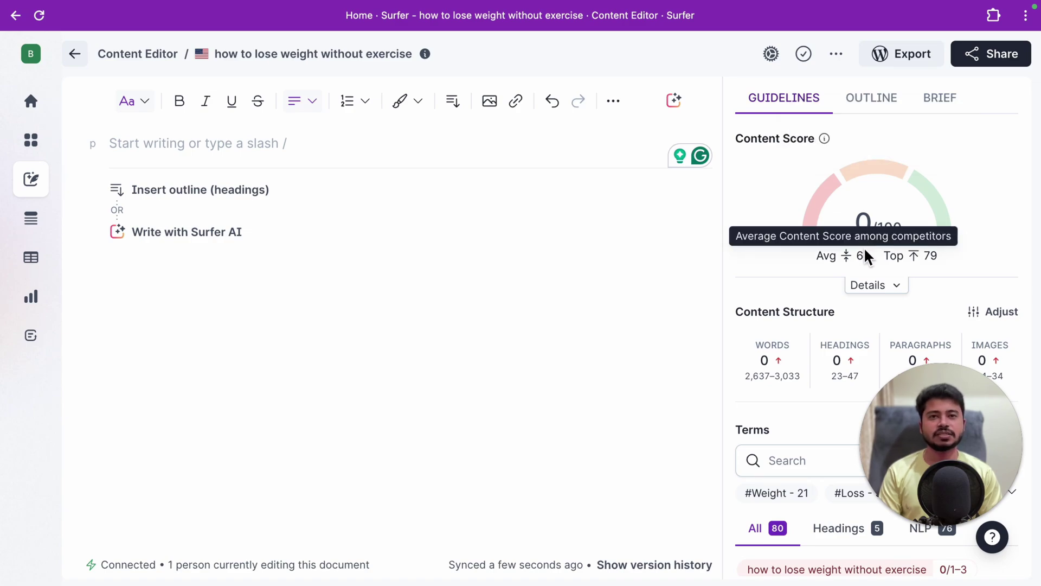
{"action": "scroll", "coordinate": [864, 246], "scroll_direction": "down", "scroll_amount": 2}
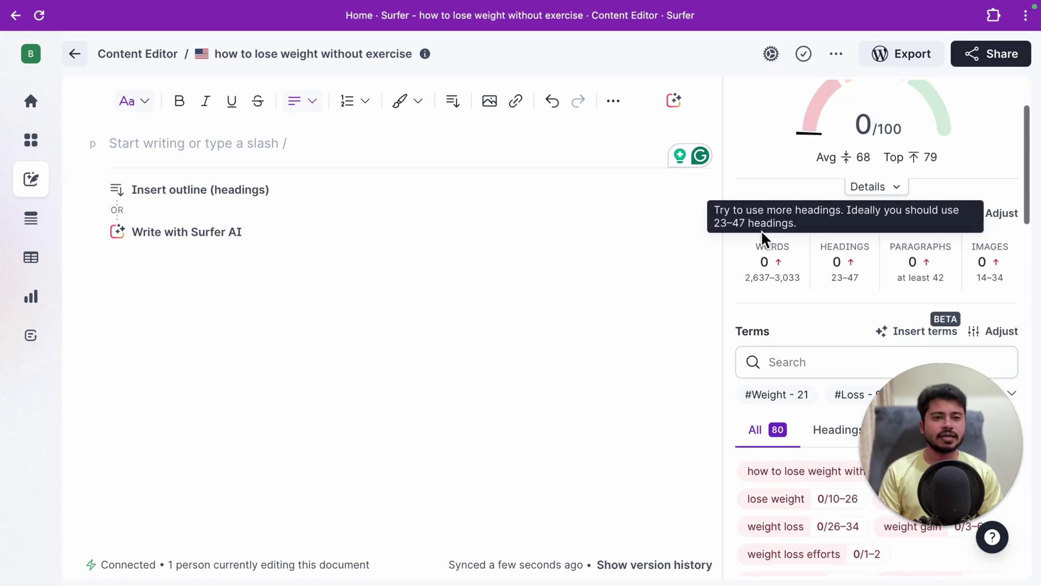
{"action": "left_click_drag", "start_coordinate": [747, 282], "coordinate": [841, 285]}
{"action": "left_click", "coordinate": [519, 275]}
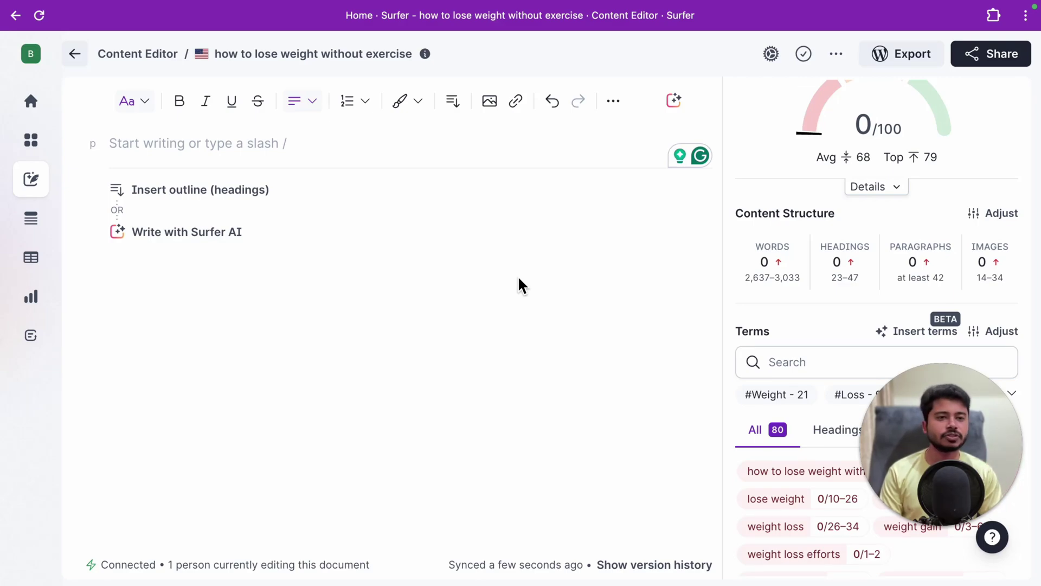
{"action": "mouse_move", "coordinate": [762, 288]}
{"action": "left_click_drag", "start_coordinate": [747, 283], "coordinate": [783, 282]}
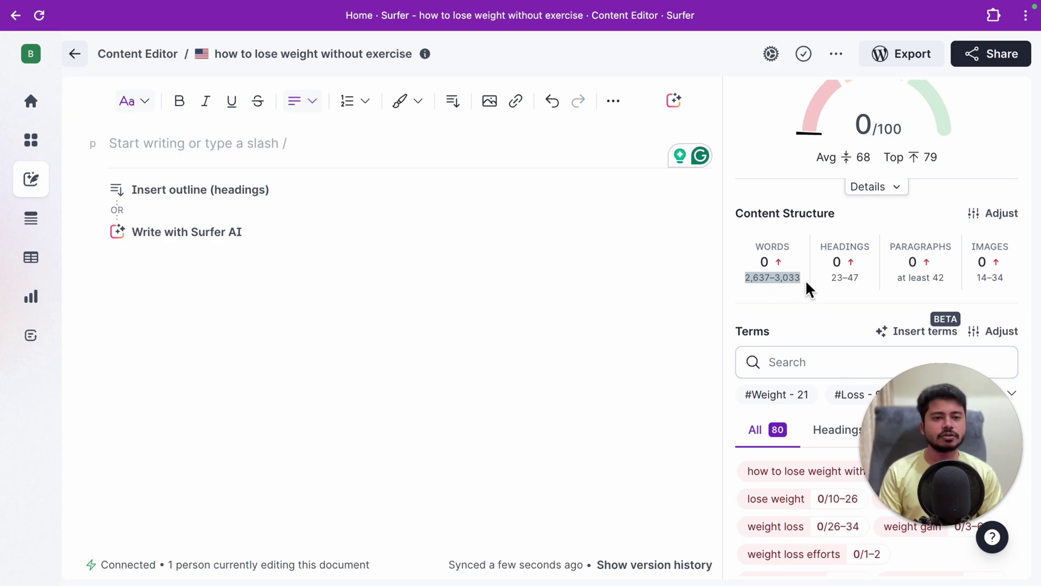
{"action": "mouse_move", "coordinate": [827, 283]}
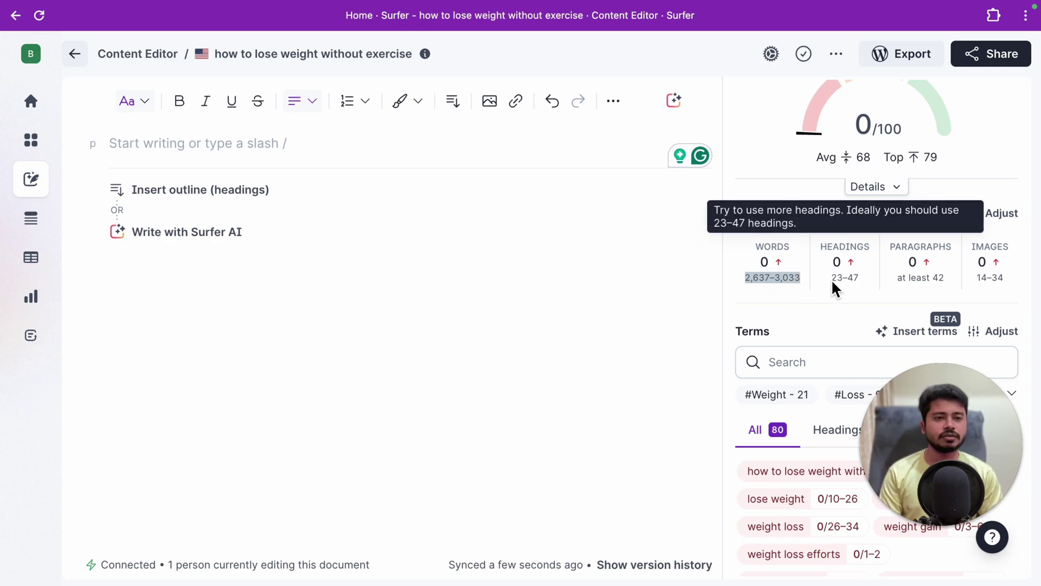
{"action": "left_click_drag", "start_coordinate": [831, 278], "coordinate": [864, 280]}
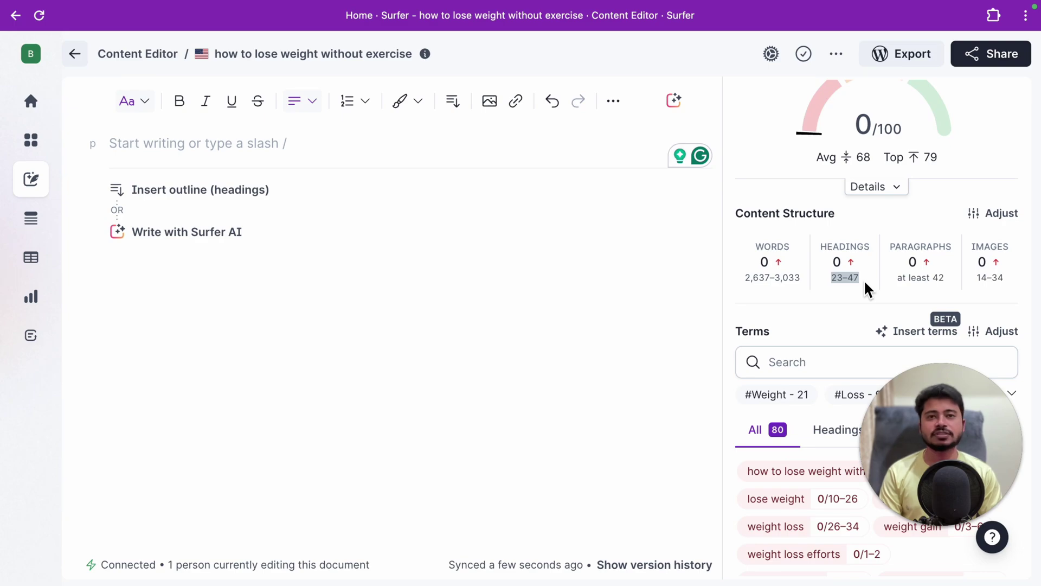
{"action": "mouse_move", "coordinate": [889, 259]}
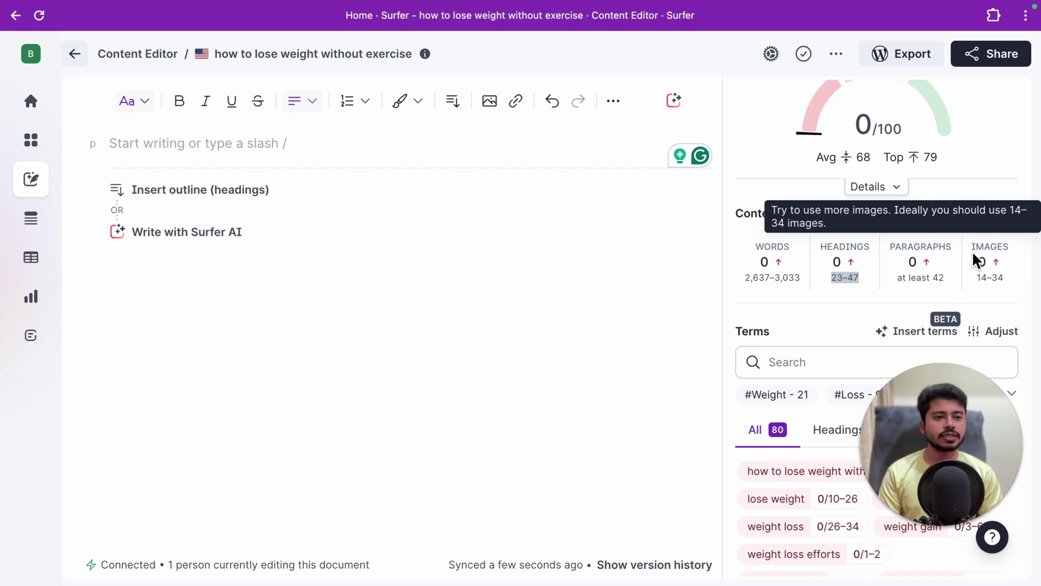
{"action": "left_click_drag", "start_coordinate": [970, 251], "coordinate": [1012, 251]}
{"action": "left_click_drag", "start_coordinate": [974, 281], "coordinate": [1016, 282]}
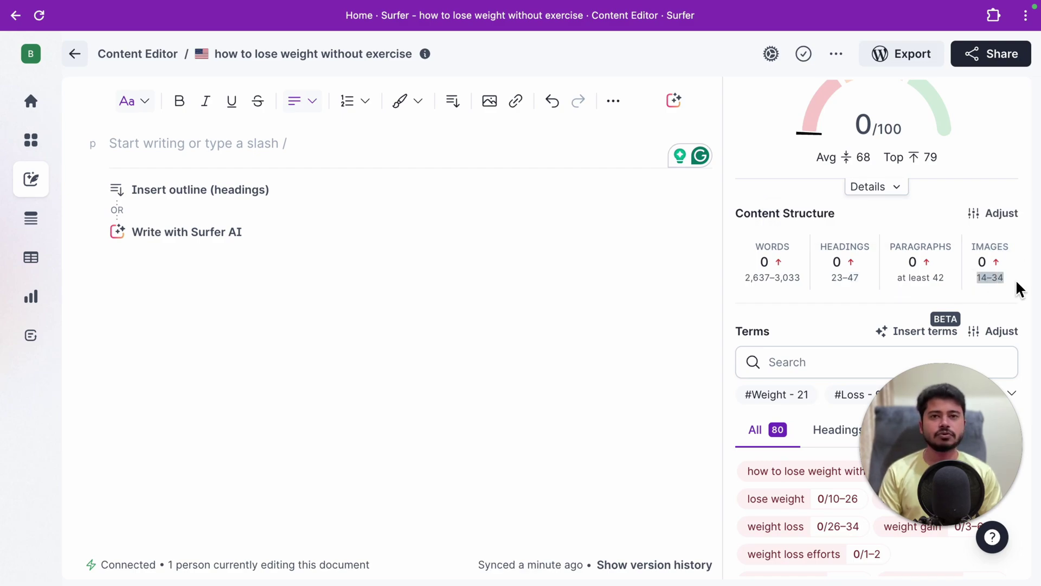
{"action": "scroll", "coordinate": [1020, 289], "scroll_direction": "up", "scroll_amount": 1}
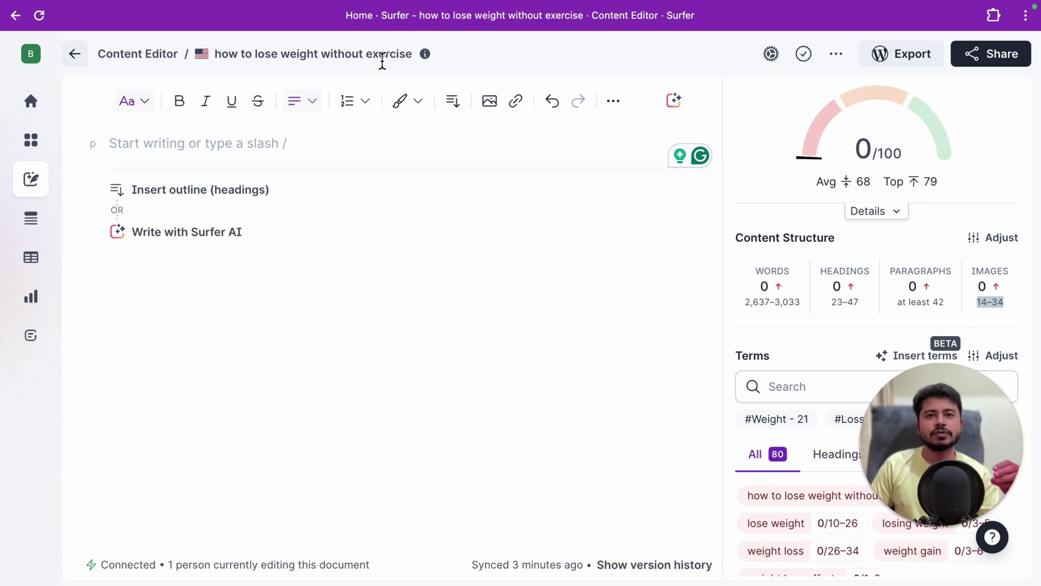
Examine the full list of recommended terms and their suggested usage ranges in the Content Editor's guidelines.
{"action": "scroll", "coordinate": [739, 317], "scroll_direction": "down", "scroll_amount": 3}
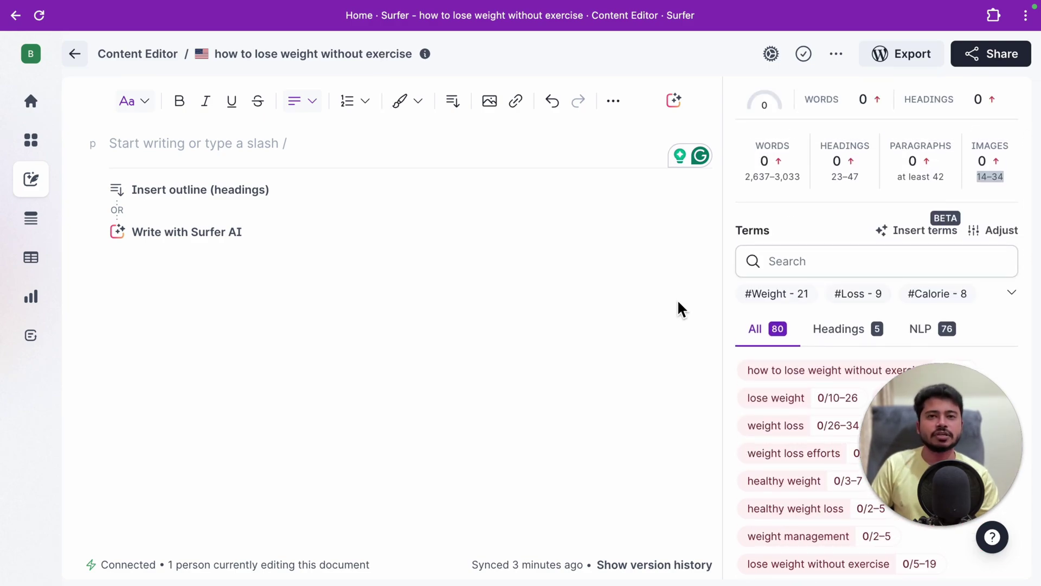
{"action": "scroll", "coordinate": [756, 324], "scroll_direction": "down", "scroll_amount": 3}
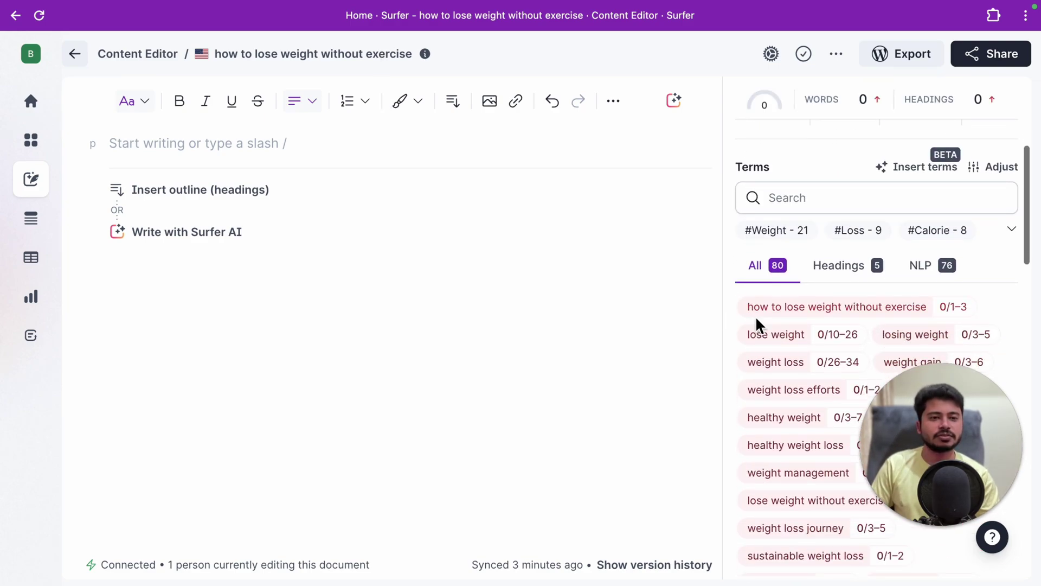
{"action": "scroll", "coordinate": [829, 331], "scroll_direction": "up", "scroll_amount": 2}
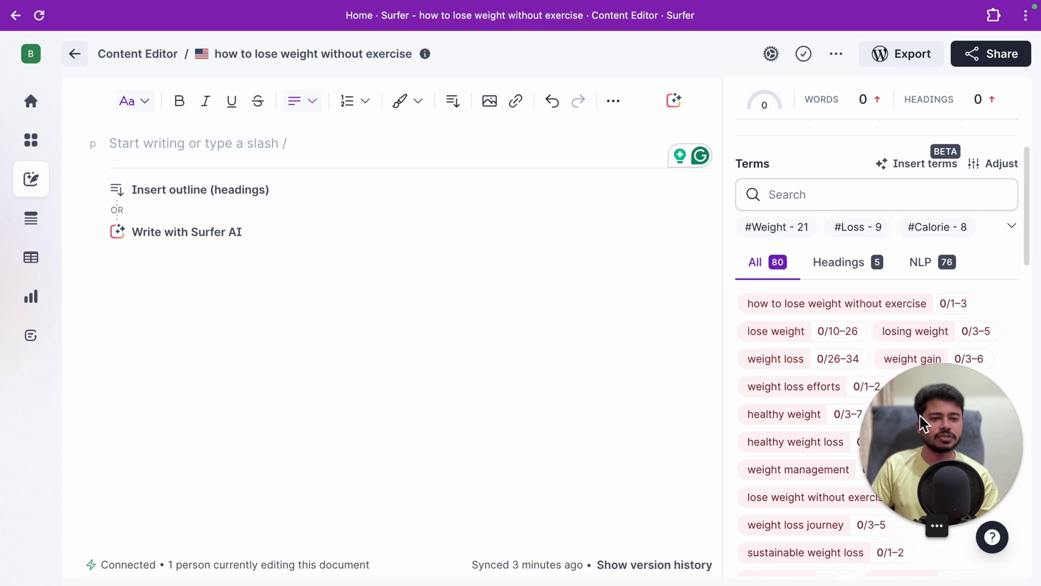
{"action": "left_click_drag", "start_coordinate": [920, 426], "coordinate": [142, 415]}
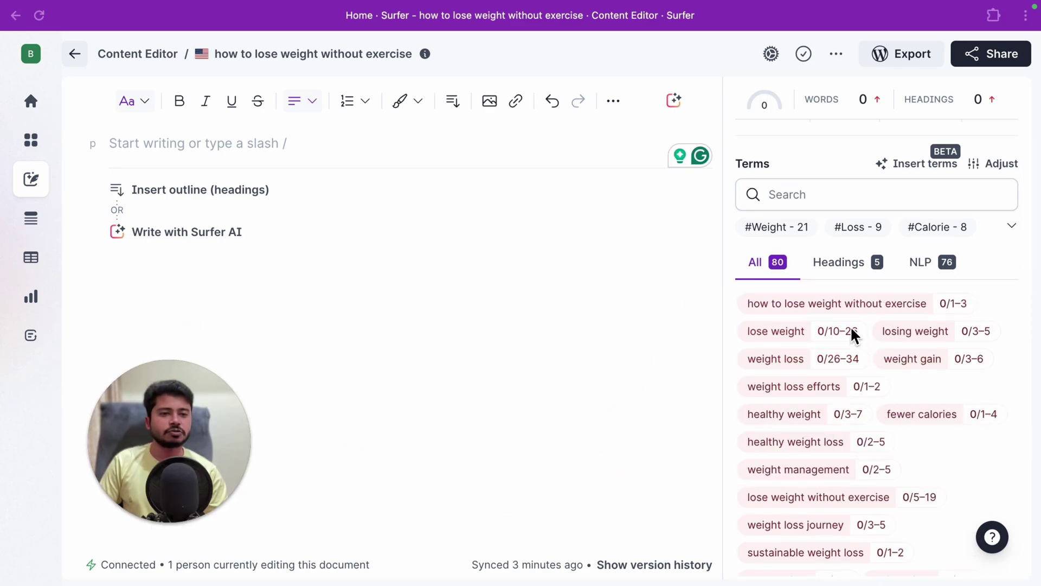
{"action": "scroll", "coordinate": [846, 352], "scroll_direction": "down", "scroll_amount": 3}
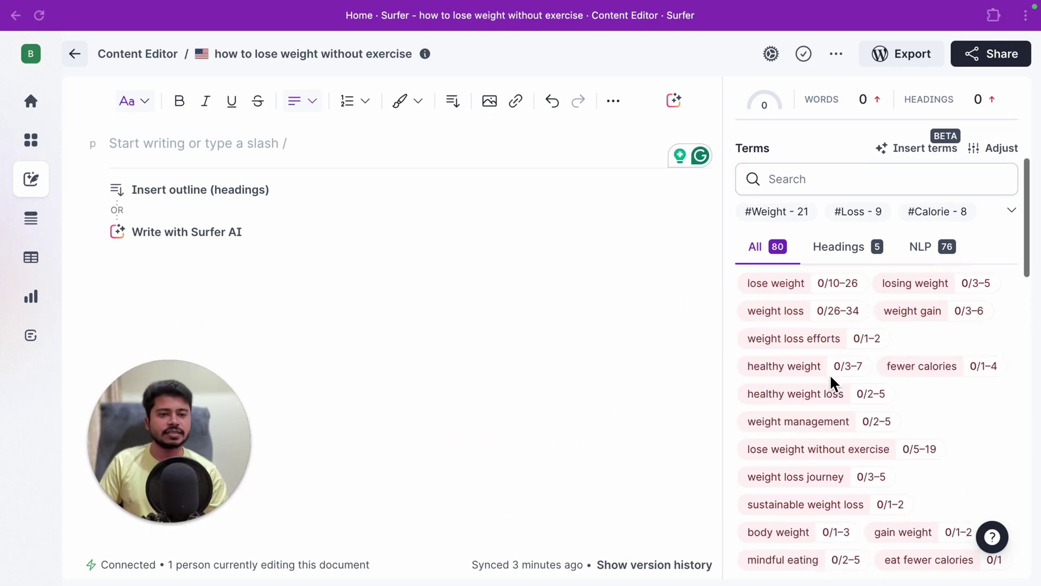
{"action": "scroll", "coordinate": [834, 329], "scroll_direction": "down", "scroll_amount": 1}
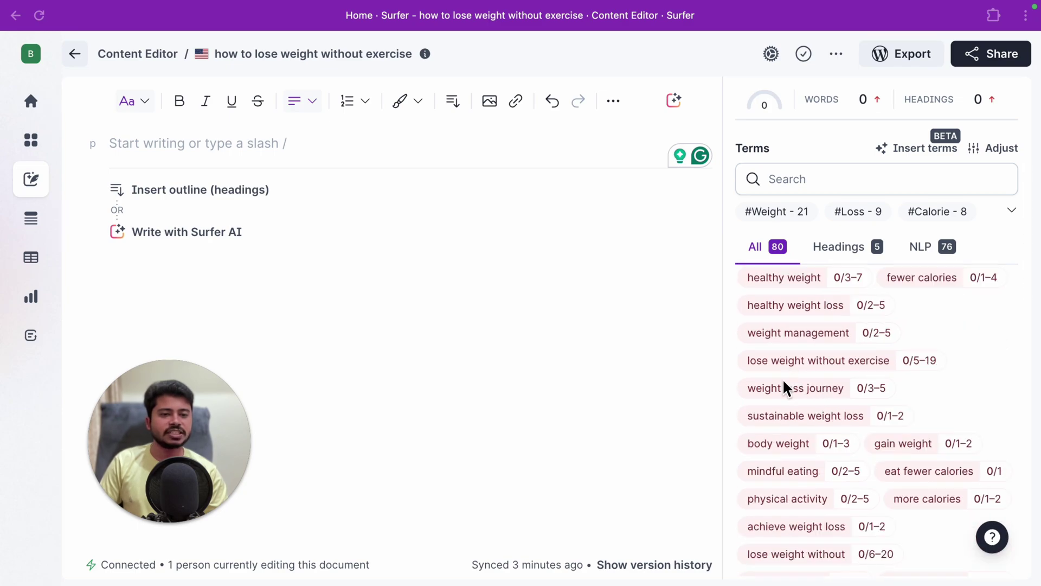
{"action": "scroll", "coordinate": [834, 389], "scroll_direction": "down", "scroll_amount": 2}
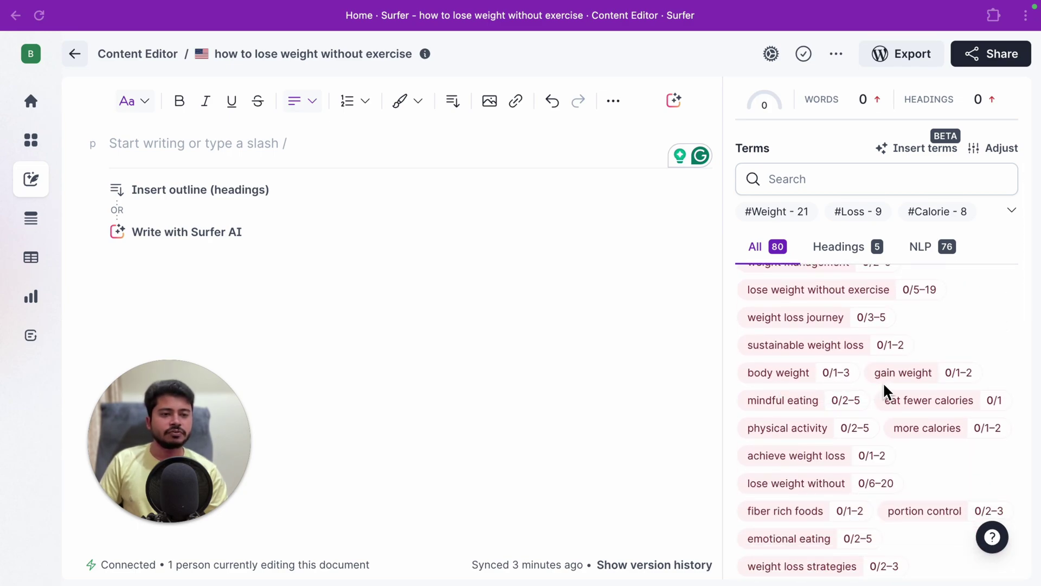
{"action": "scroll", "coordinate": [848, 400], "scroll_direction": "down", "scroll_amount": 2}
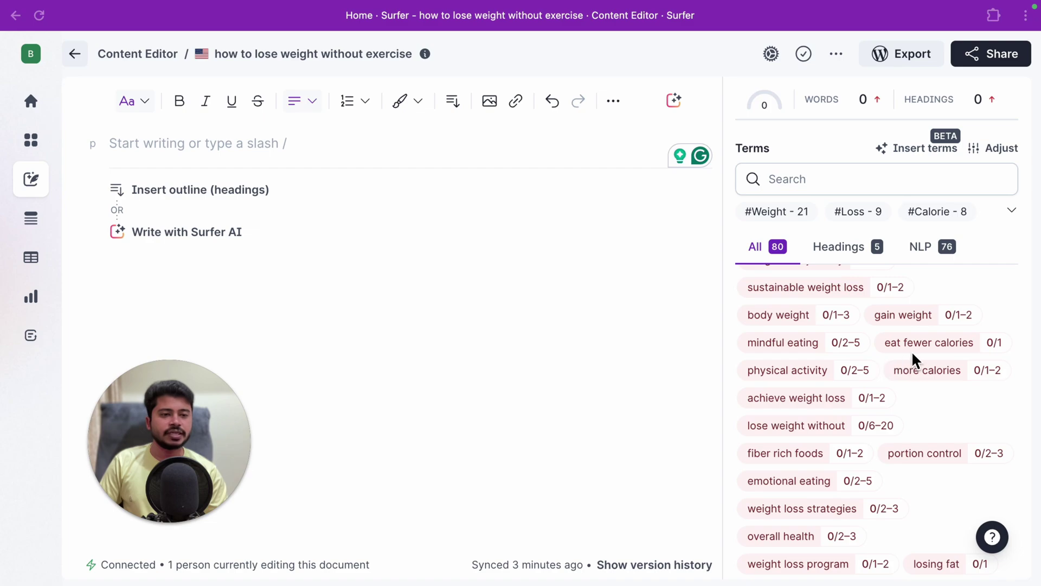
{"action": "scroll", "coordinate": [833, 308], "scroll_direction": "down", "scroll_amount": 3}
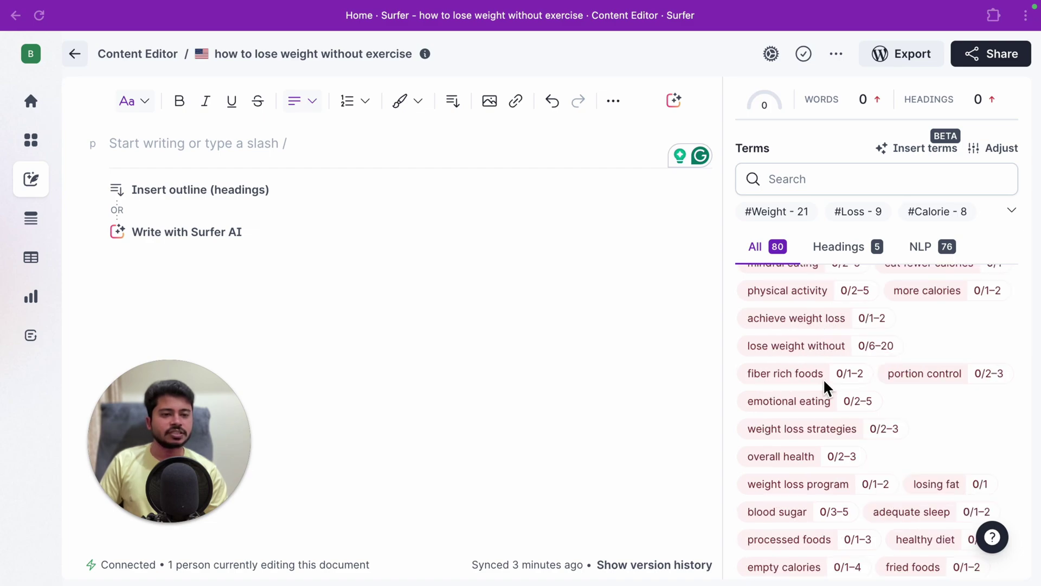
{"action": "scroll", "coordinate": [823, 379], "scroll_direction": "down", "scroll_amount": 4}
{"action": "scroll", "coordinate": [795, 333], "scroll_direction": "down", "scroll_amount": 2}
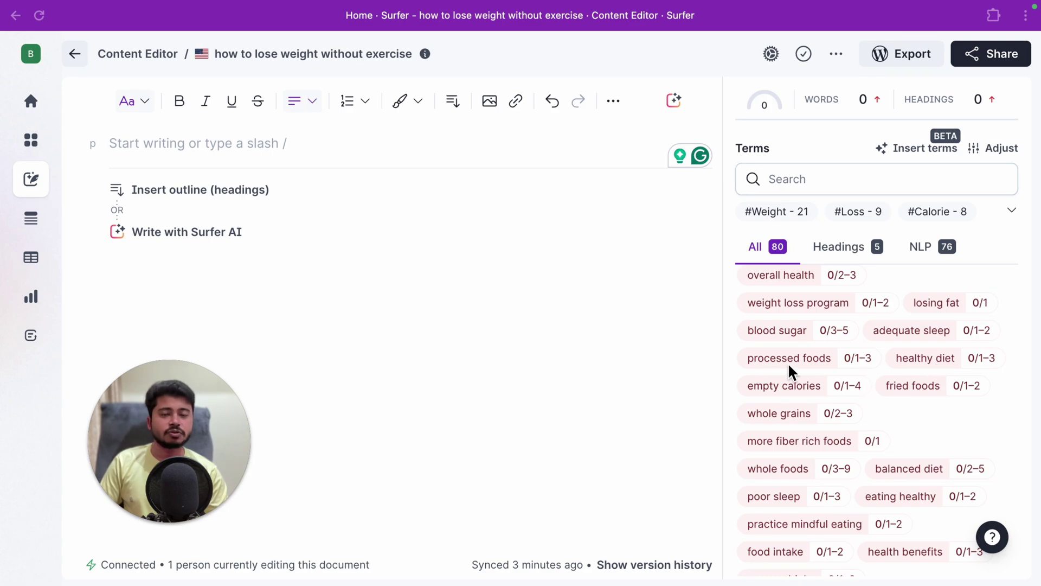
{"action": "scroll", "coordinate": [790, 360], "scroll_direction": "down", "scroll_amount": 5}
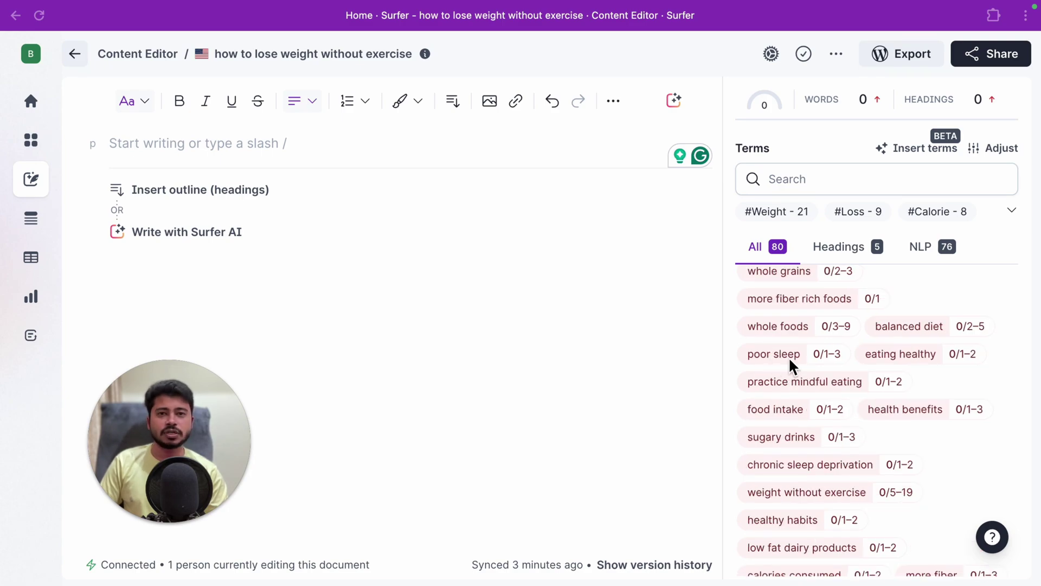
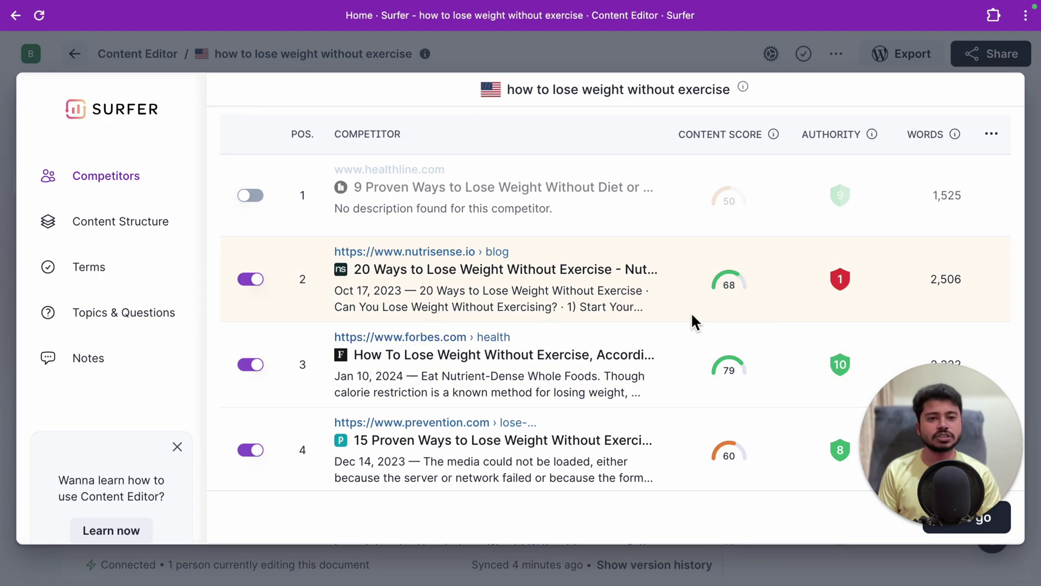
Review the organic competitors for "how to lose weight without exercise", comparing which are included and their content scores, authority and word counts.
{"action": "scroll", "coordinate": [359, 297], "scroll_direction": "down", "scroll_amount": 2}
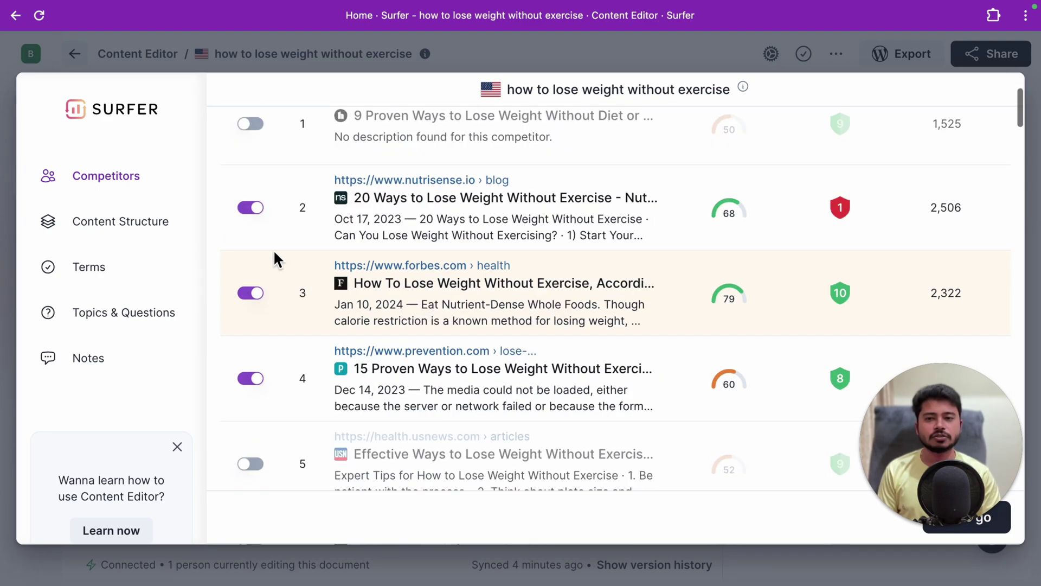
{"action": "scroll", "coordinate": [270, 409], "scroll_direction": "down", "scroll_amount": 2}
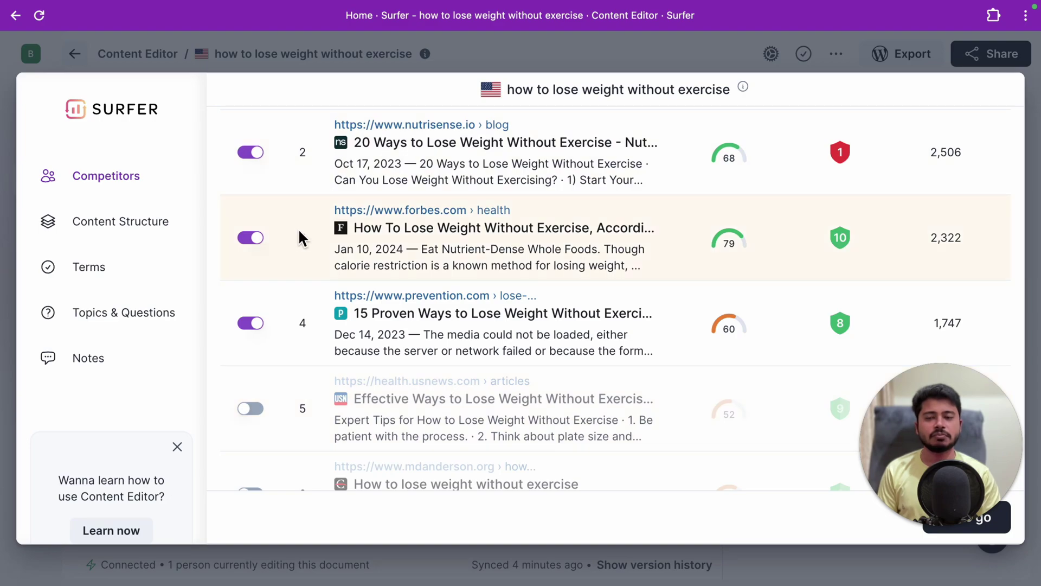
{"action": "scroll", "coordinate": [443, 345], "scroll_direction": "down", "scroll_amount": 5}
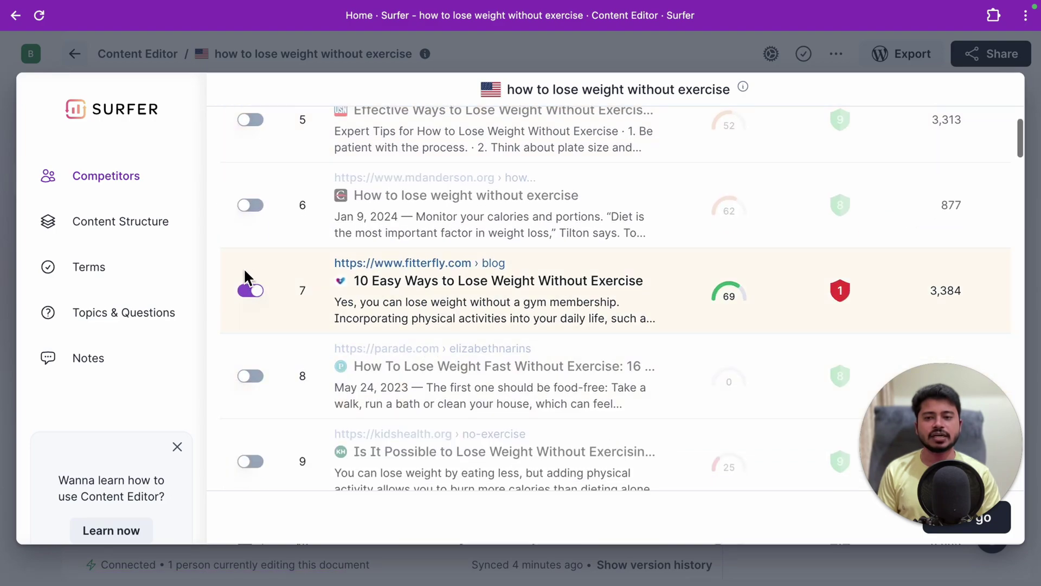
{"action": "scroll", "coordinate": [646, 297], "scroll_direction": "up", "scroll_amount": 8}
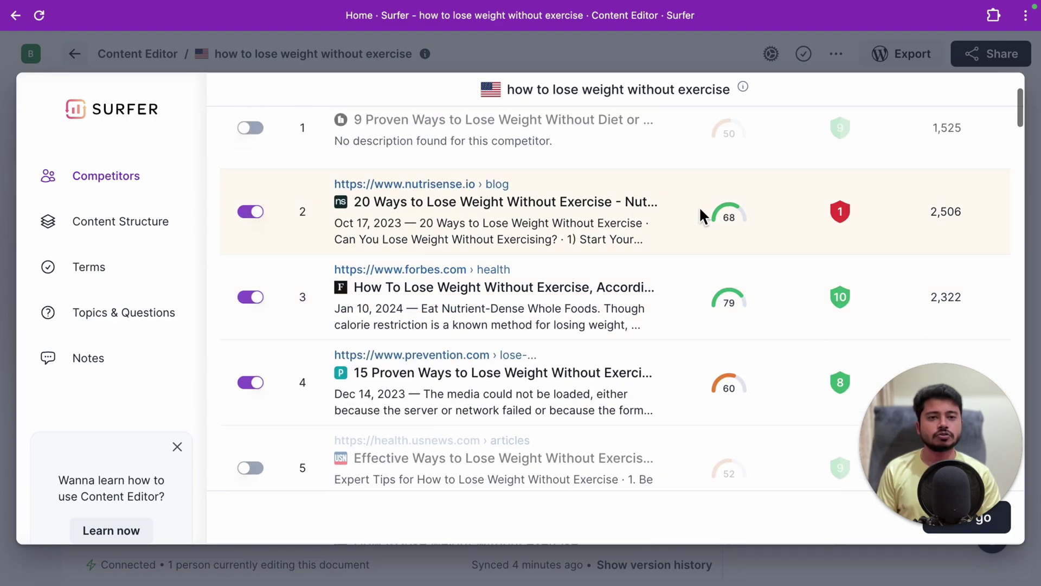
{"action": "scroll", "coordinate": [618, 279], "scroll_direction": "down", "scroll_amount": 1}
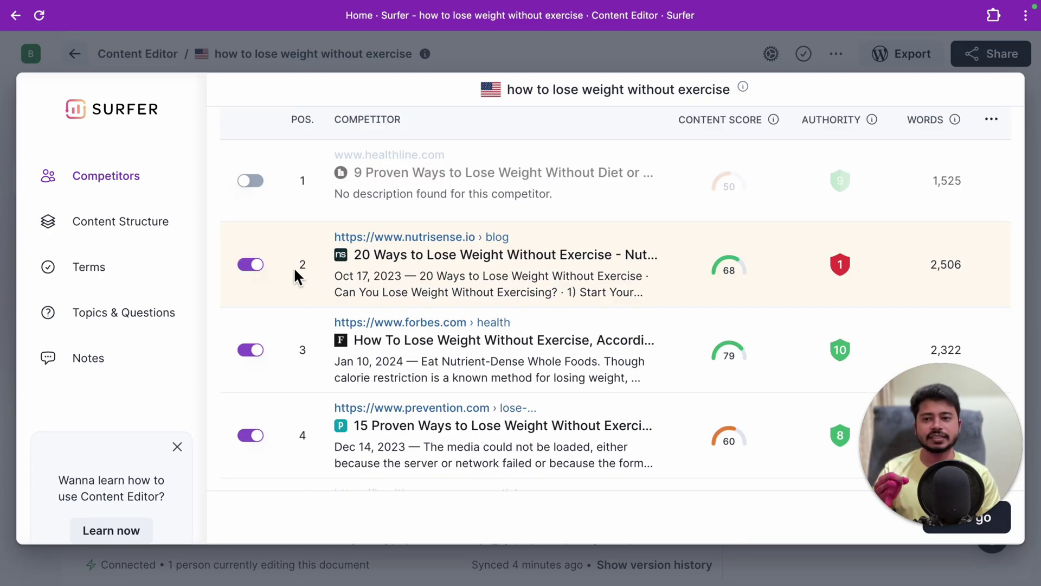
{"action": "scroll", "coordinate": [282, 422], "scroll_direction": "down", "scroll_amount": 2}
{"action": "scroll", "coordinate": [283, 415], "scroll_direction": "up", "scroll_amount": 3}
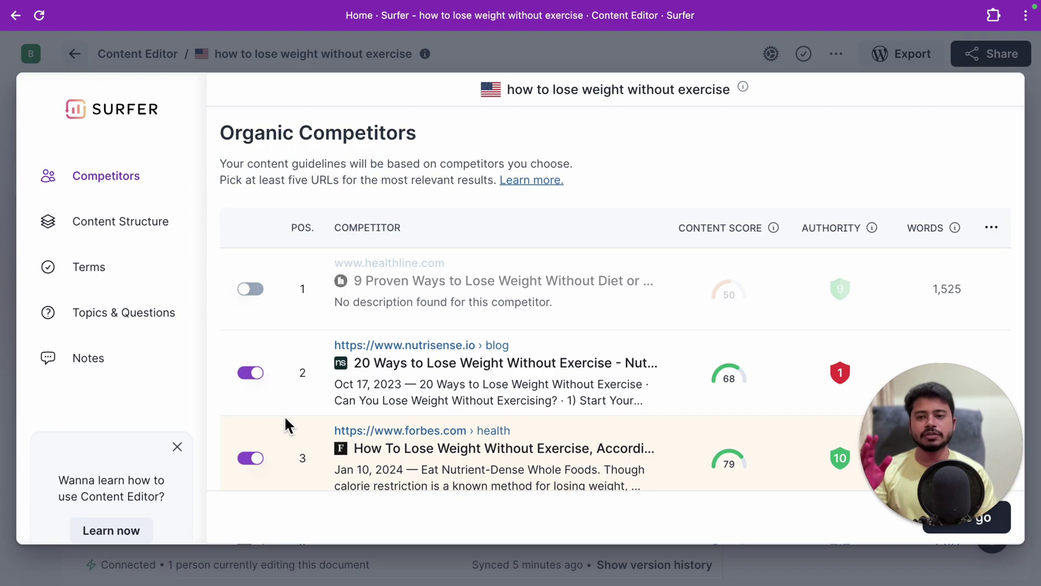
{"action": "scroll", "coordinate": [286, 416], "scroll_direction": "down", "scroll_amount": 6}
{"action": "scroll", "coordinate": [316, 429], "scroll_direction": "down", "scroll_amount": 4}
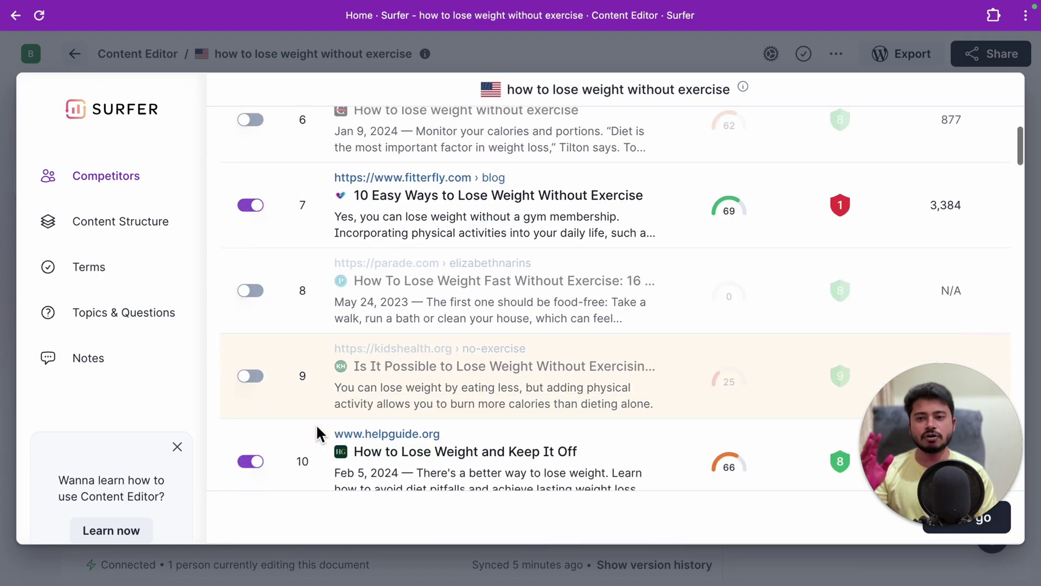
{"action": "scroll", "coordinate": [356, 309], "scroll_direction": "up", "scroll_amount": 6}
{"action": "scroll", "coordinate": [356, 310], "scroll_direction": "up", "scroll_amount": 1}
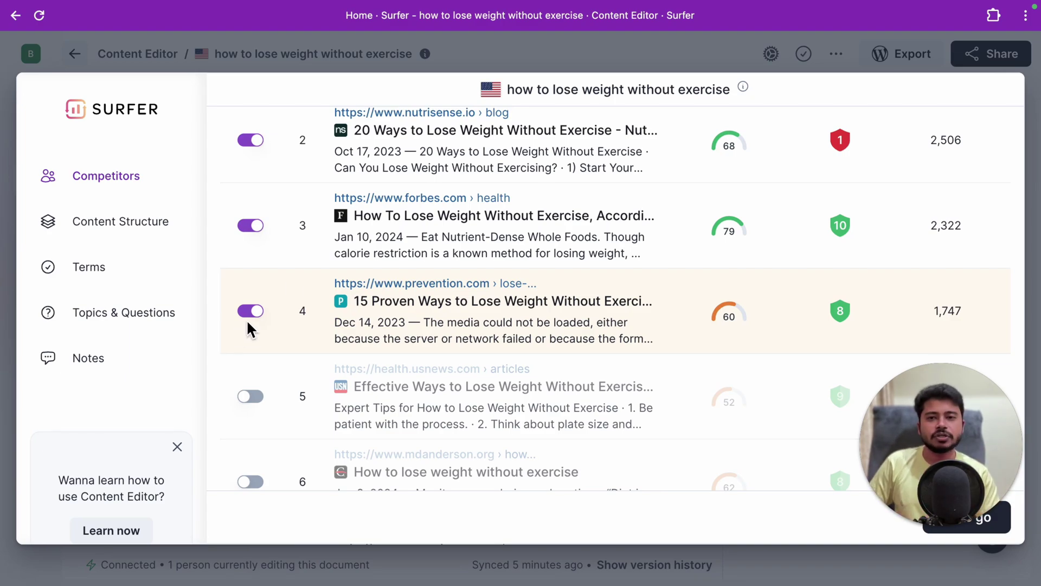
{"action": "scroll", "coordinate": [298, 265], "scroll_direction": "up", "scroll_amount": 4}
{"action": "scroll", "coordinate": [365, 300], "scroll_direction": "down", "scroll_amount": 12}
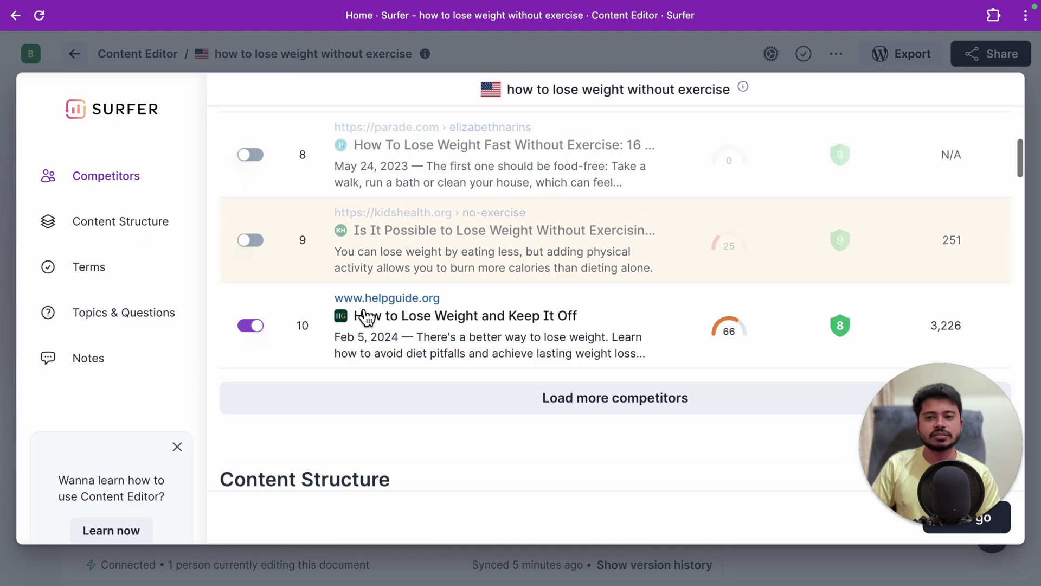
{"action": "scroll", "coordinate": [363, 315], "scroll_direction": "up", "scroll_amount": 10}
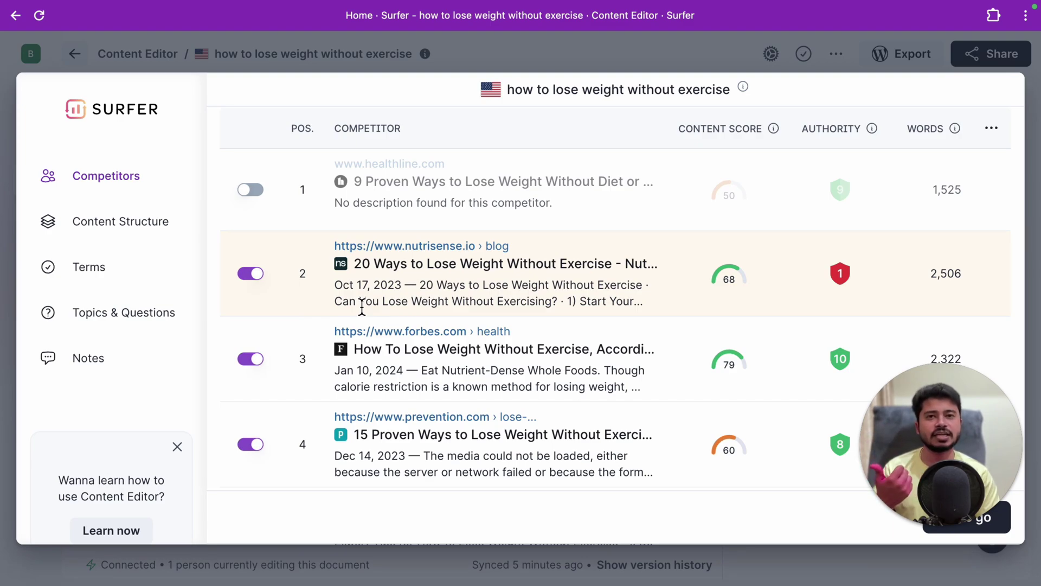
Exclude the Forbes, Prevention and Fitterfly pages from the organic competitors and return to the document.
{"action": "scroll", "coordinate": [362, 306], "scroll_direction": "down", "scroll_amount": 2}
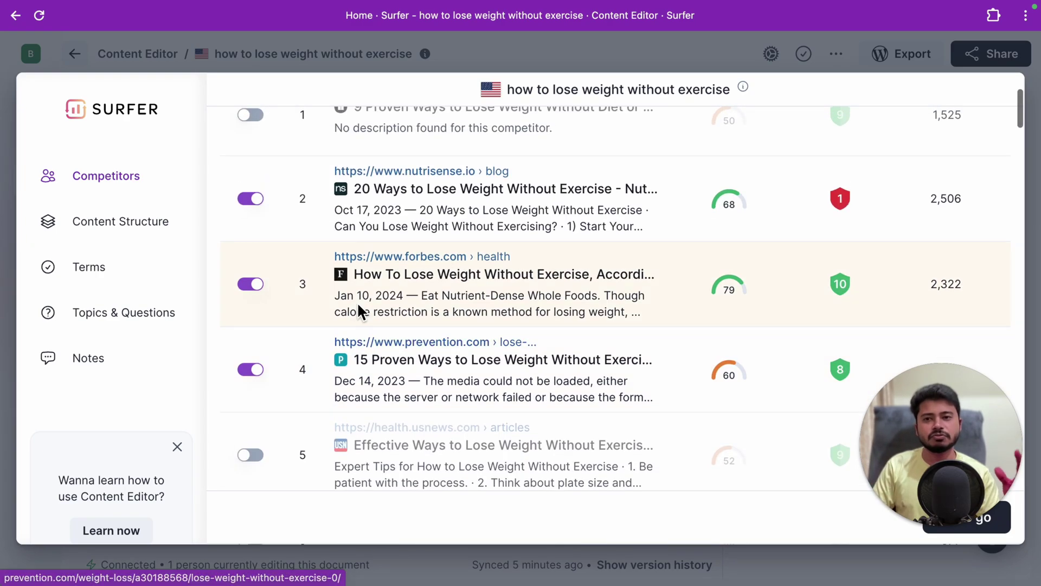
{"action": "left_click", "coordinate": [261, 286]}
{"action": "left_click", "coordinate": [252, 373]}
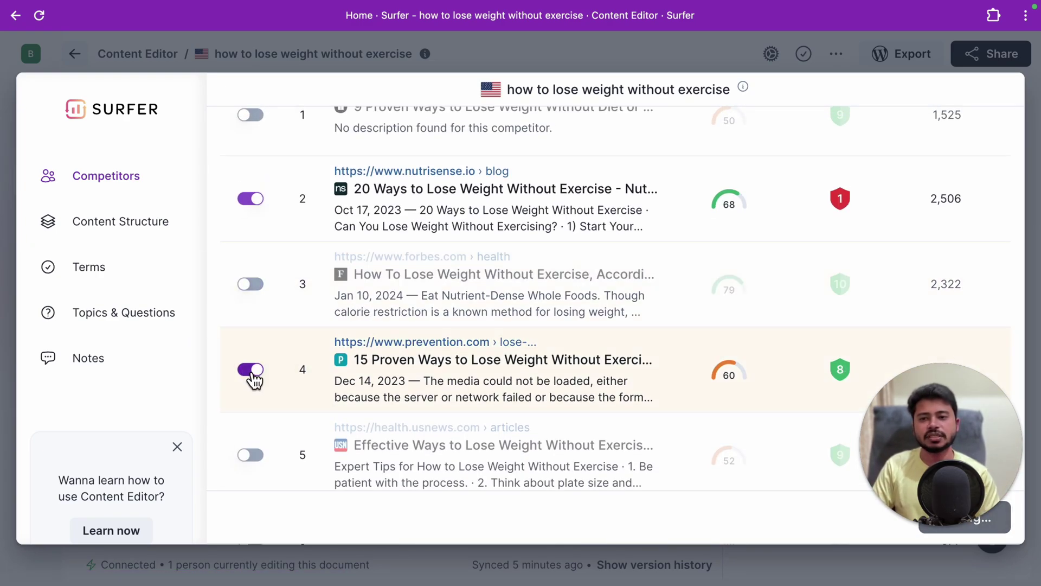
{"action": "scroll", "coordinate": [304, 292], "scroll_direction": "up", "scroll_amount": 2}
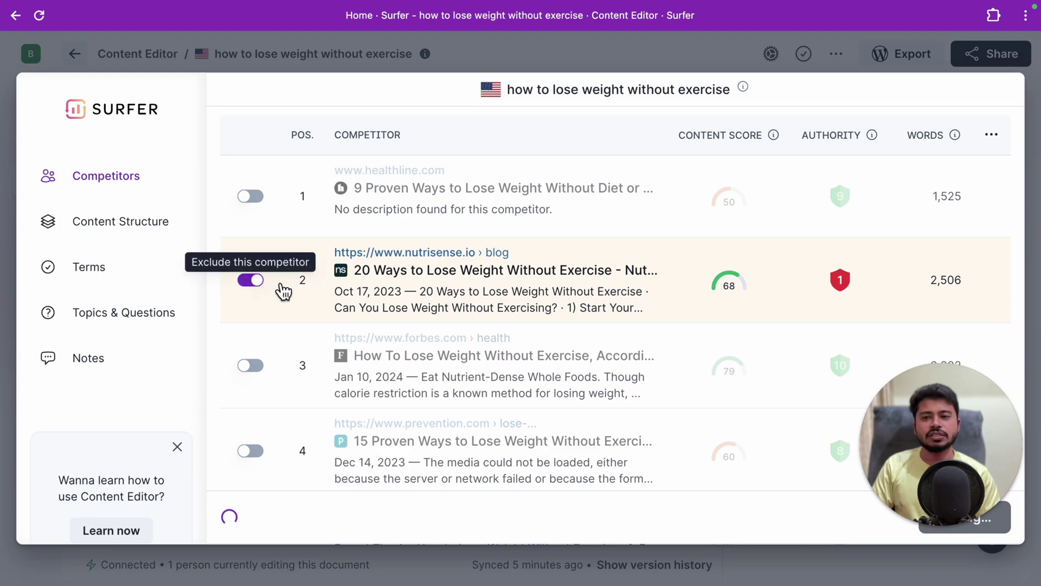
{"action": "scroll", "coordinate": [272, 371], "scroll_direction": "down", "scroll_amount": 6}
{"action": "scroll", "coordinate": [268, 400], "scroll_direction": "down", "scroll_amount": 1}
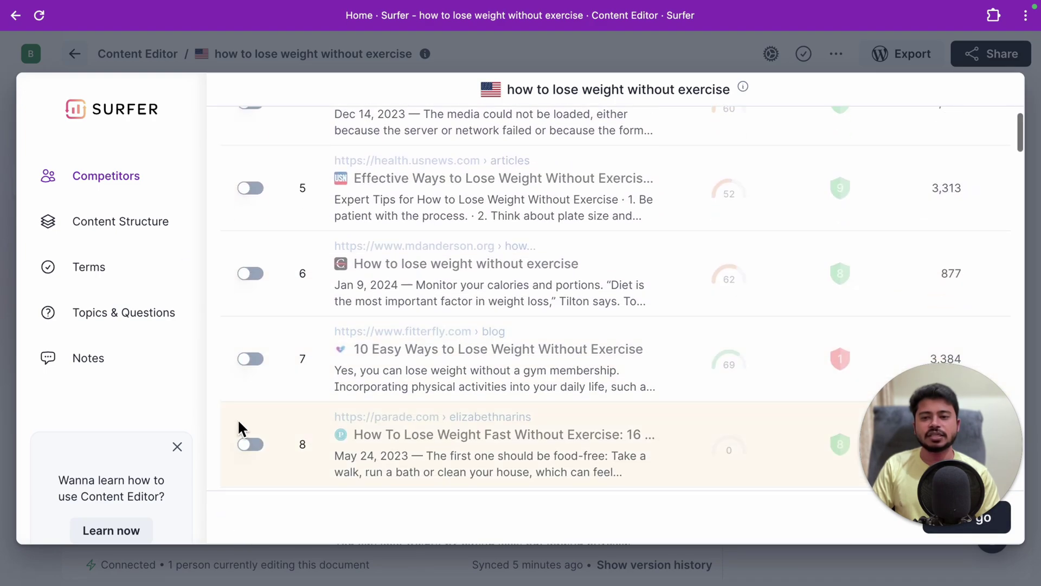
{"action": "scroll", "coordinate": [266, 239], "scroll_direction": "up", "scroll_amount": 5}
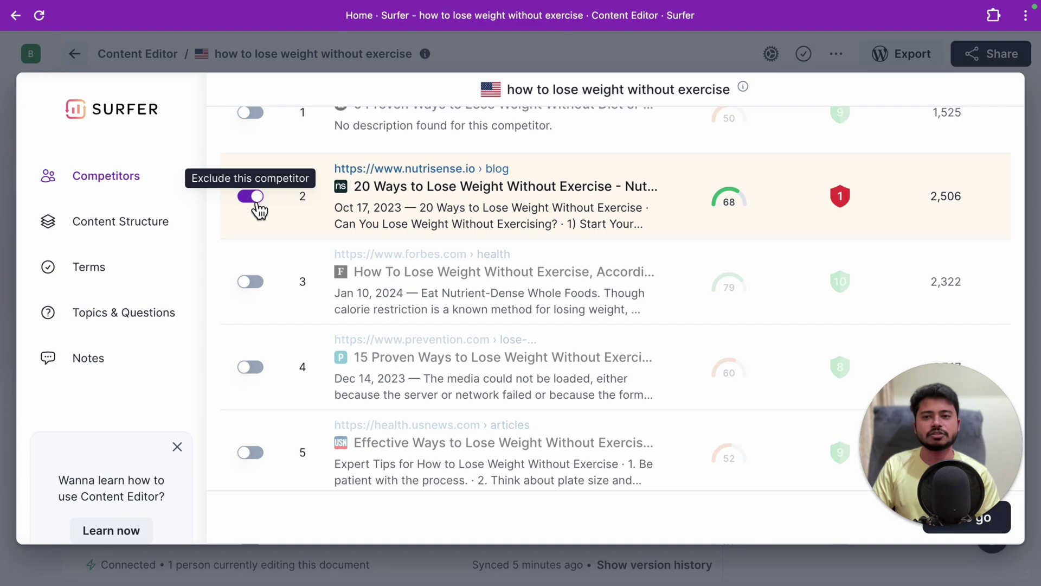
{"action": "scroll", "coordinate": [769, 276], "scroll_direction": "up", "scroll_amount": 3}
{"action": "key", "text": "Escape"}
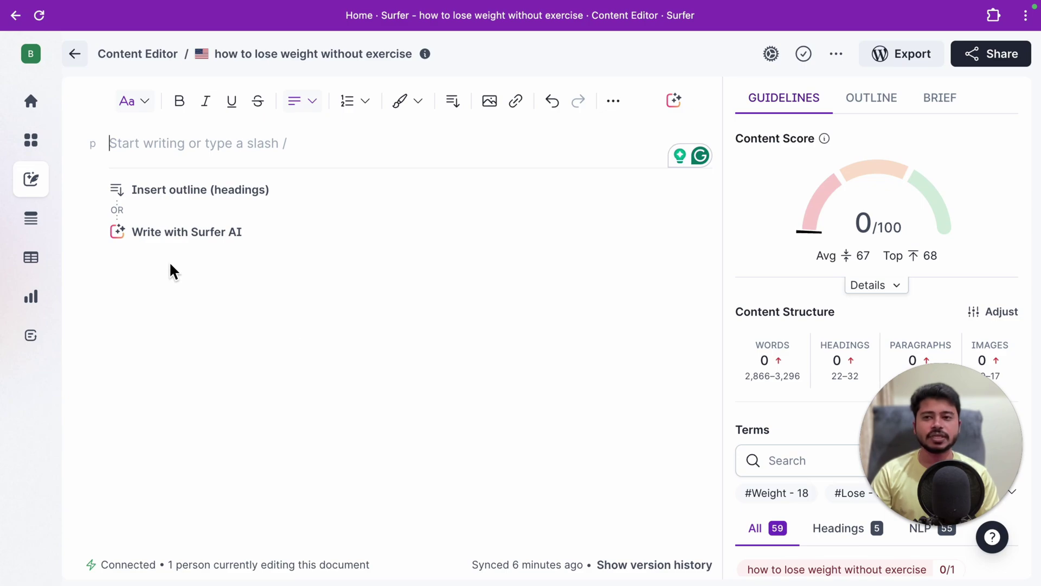
Insert the outline headings into the empty document and check the Content Score gauge.
{"action": "left_click", "coordinate": [175, 193]}
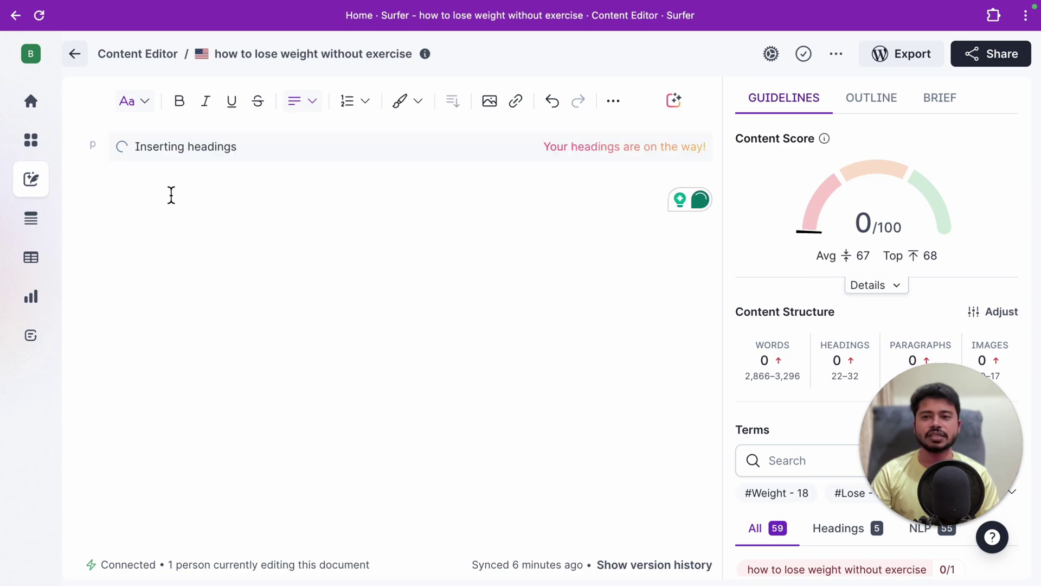
{"action": "mouse_move", "coordinate": [843, 192]}
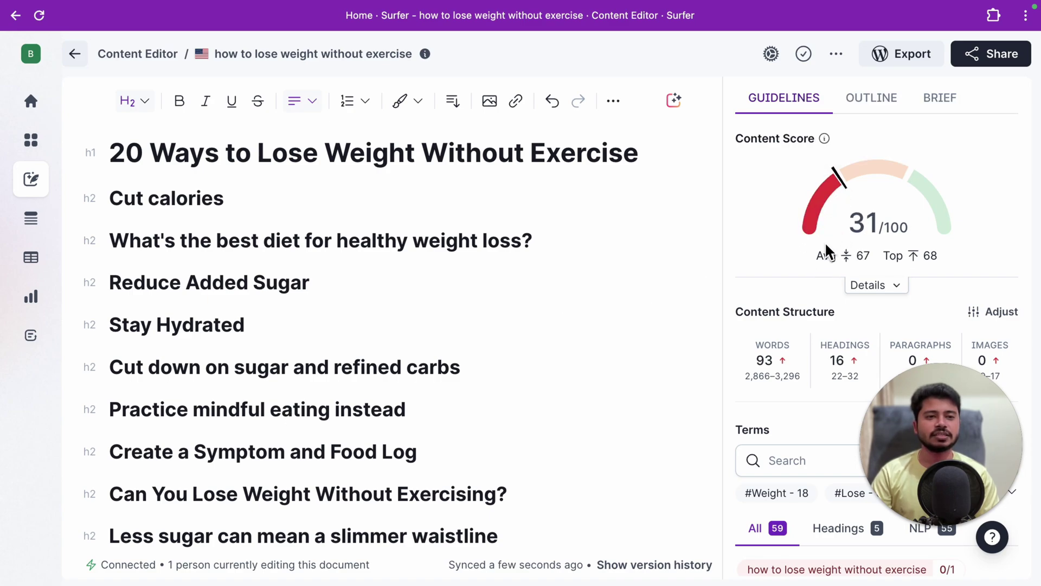
{"action": "mouse_move", "coordinate": [836, 174]}
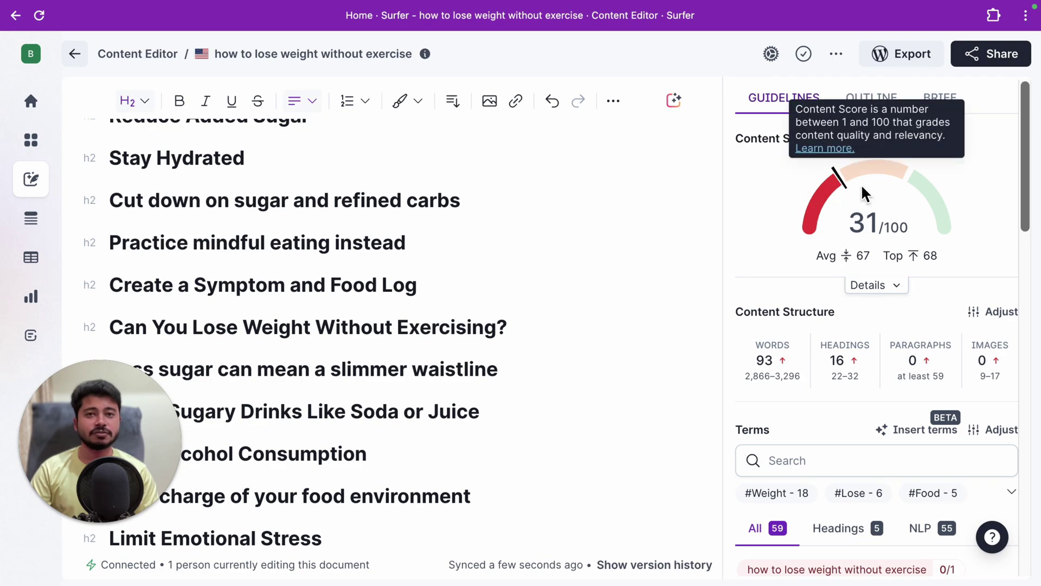
Compare the inserted headings with the recommended terms, checking how often each term is used against its suggested range.
{"action": "scroll", "coordinate": [848, 238], "scroll_direction": "down", "scroll_amount": 5}
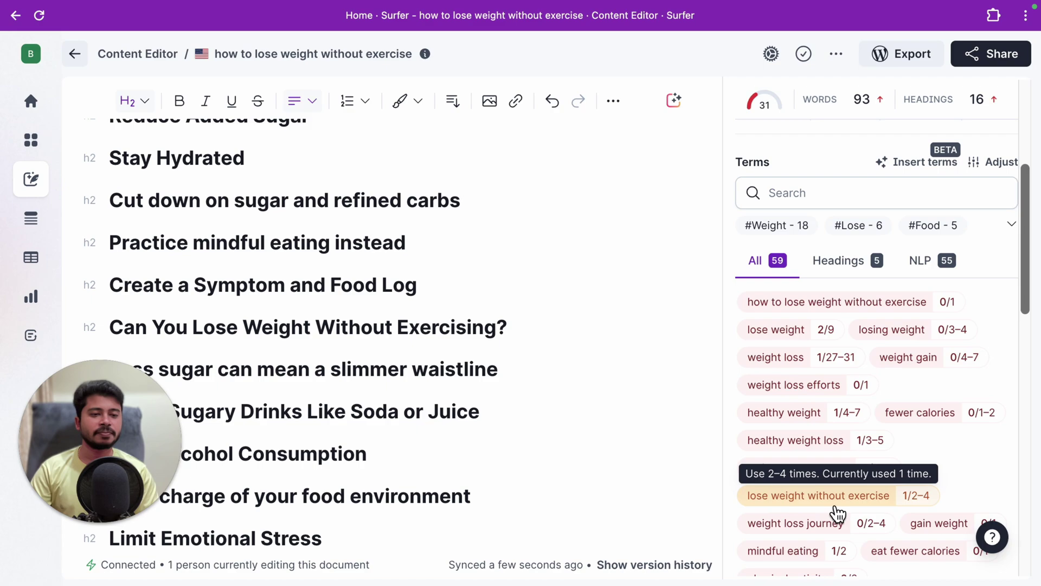
{"action": "left_click_drag", "start_coordinate": [265, 255], "coordinate": [406, 245]}
{"action": "left_click_drag", "start_coordinate": [370, 369], "coordinate": [504, 379]}
{"action": "scroll", "coordinate": [906, 395], "scroll_direction": "down", "scroll_amount": 2}
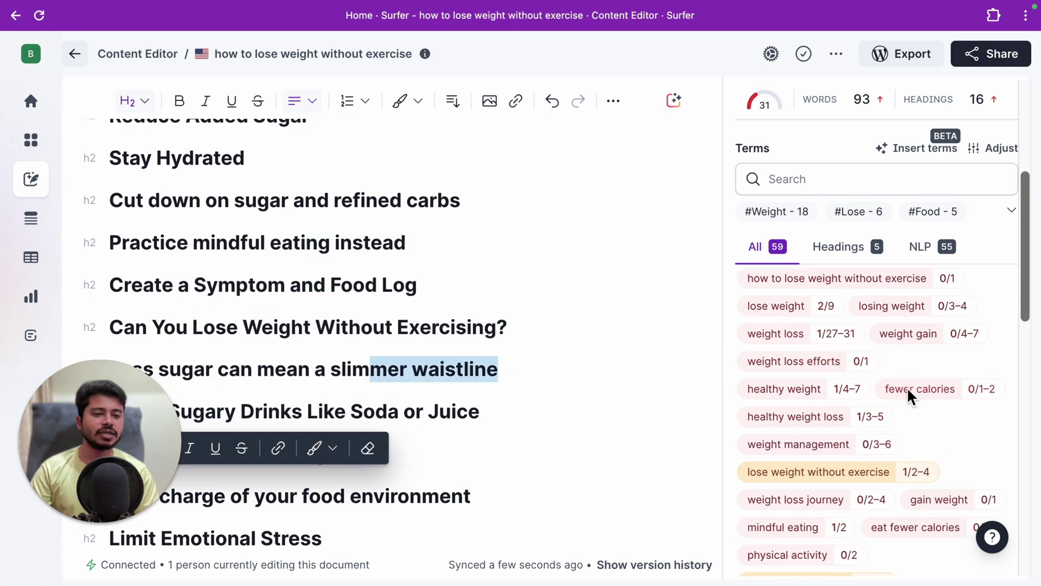
{"action": "scroll", "coordinate": [865, 400], "scroll_direction": "down", "scroll_amount": 3}
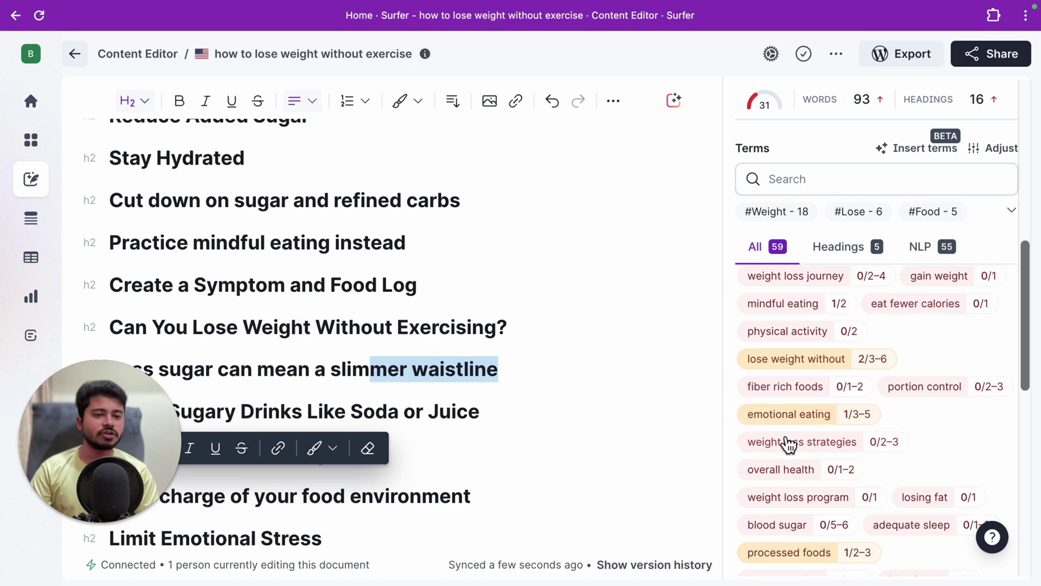
{"action": "scroll", "coordinate": [964, 380], "scroll_direction": "down", "scroll_amount": 3}
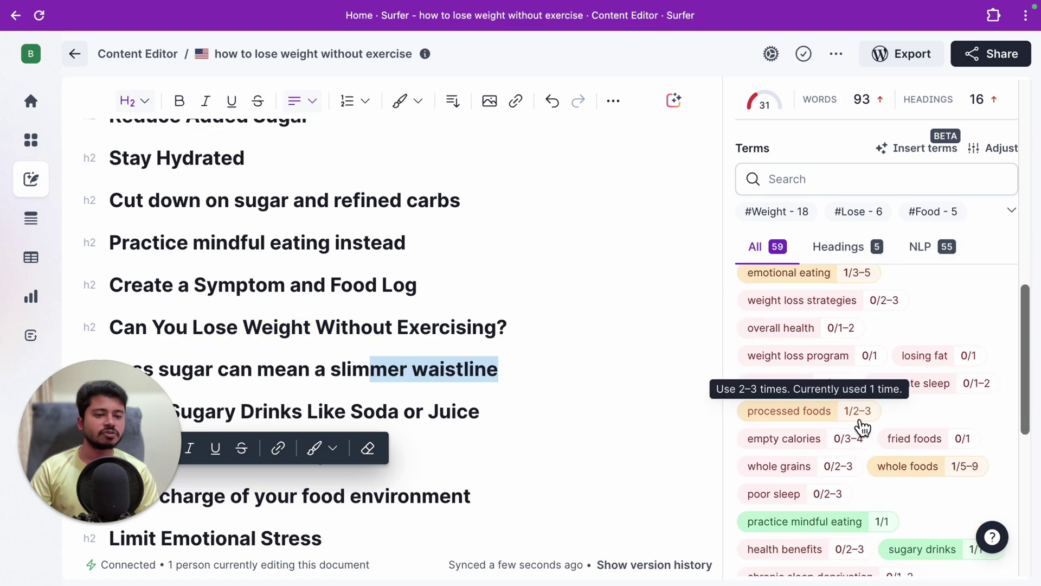
Scan the remaining recommended terms and locate the use of "sugary drinks" among the inserted headings.
{"action": "scroll", "coordinate": [895, 458], "scroll_direction": "down", "scroll_amount": 1}
{"action": "scroll", "coordinate": [924, 442], "scroll_direction": "down", "scroll_amount": 2}
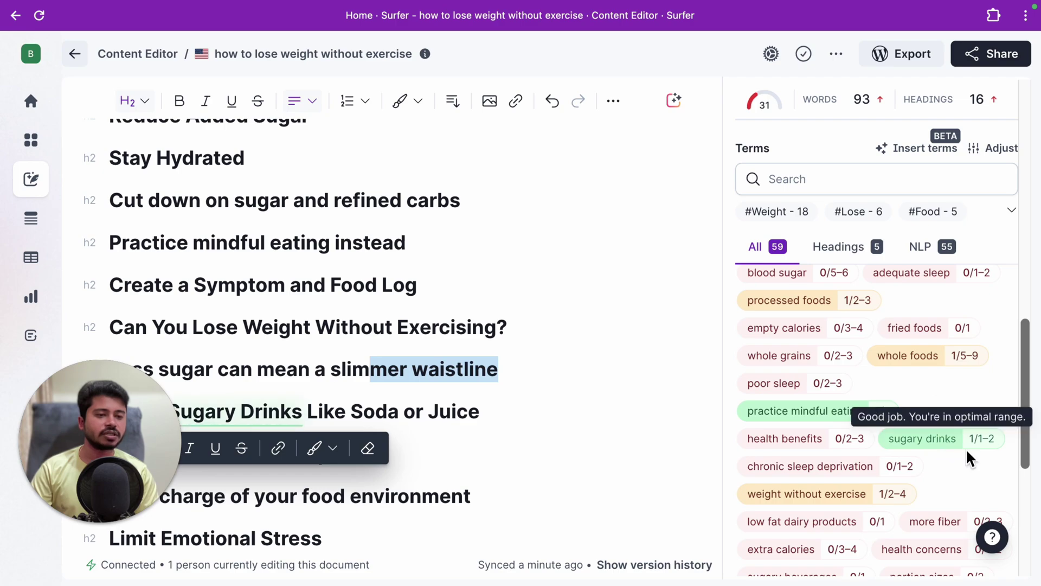
{"action": "left_click", "coordinate": [923, 442]}
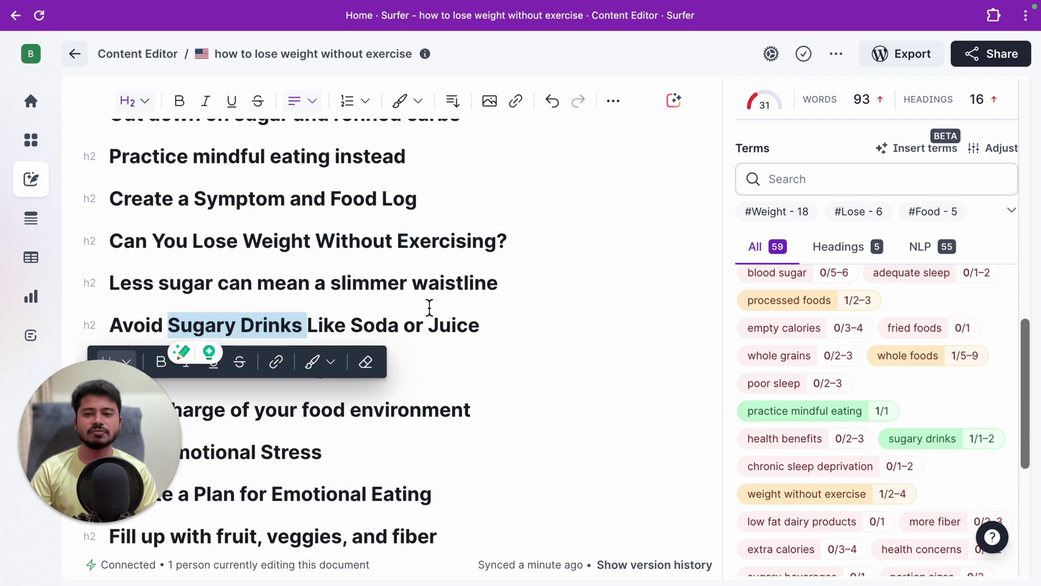
{"action": "scroll", "coordinate": [262, 305], "scroll_direction": "up", "scroll_amount": 5}
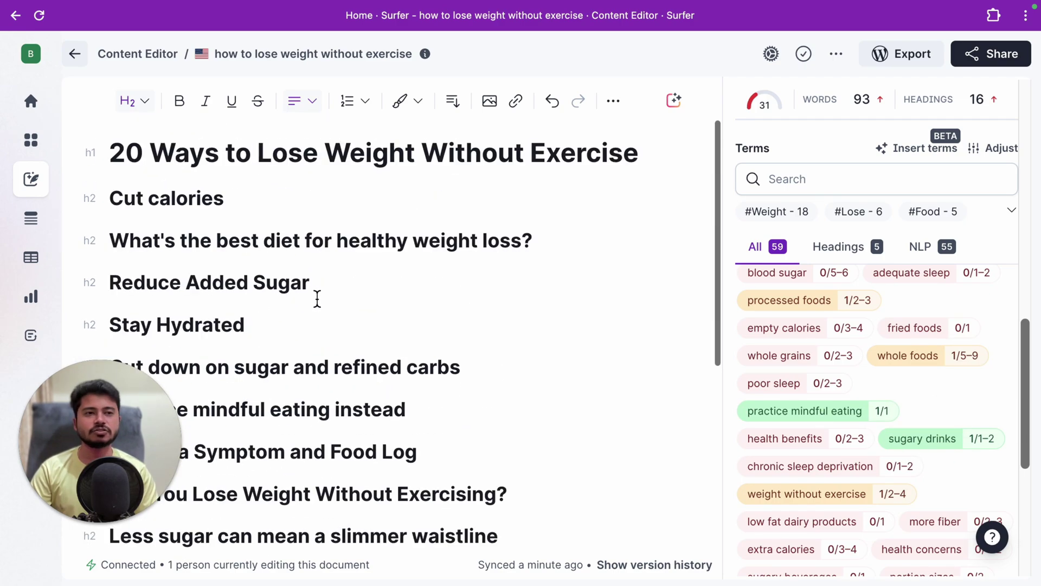
Check the Content Score and the suggested ranges for words, headings, paragraphs and images in the content structure.
{"action": "scroll", "coordinate": [769, 221], "scroll_direction": "up", "scroll_amount": 5}
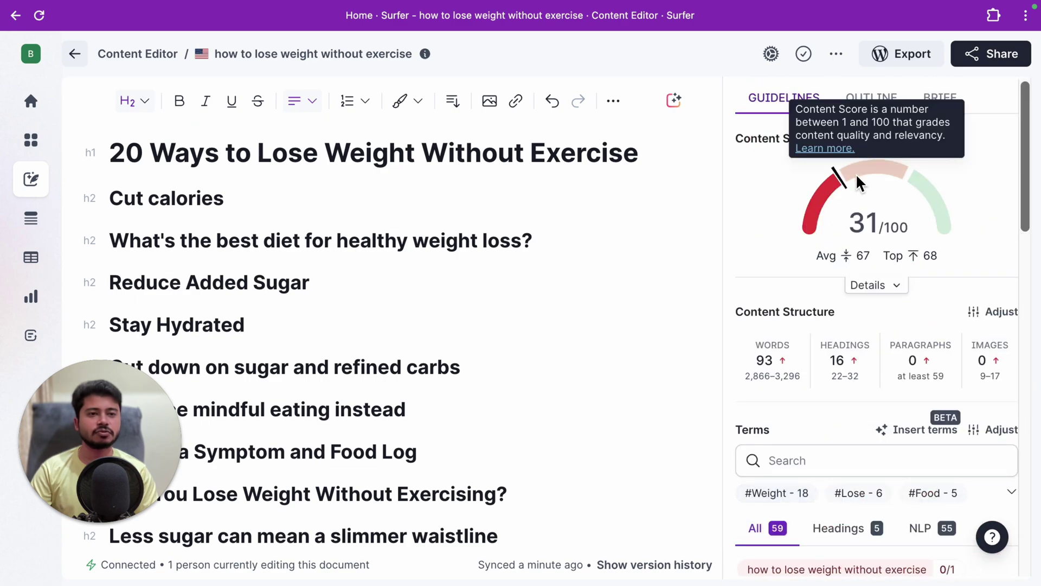
{"action": "scroll", "coordinate": [887, 356], "scroll_direction": "down", "scroll_amount": 5}
{"action": "scroll", "coordinate": [882, 355], "scroll_direction": "up", "scroll_amount": 5}
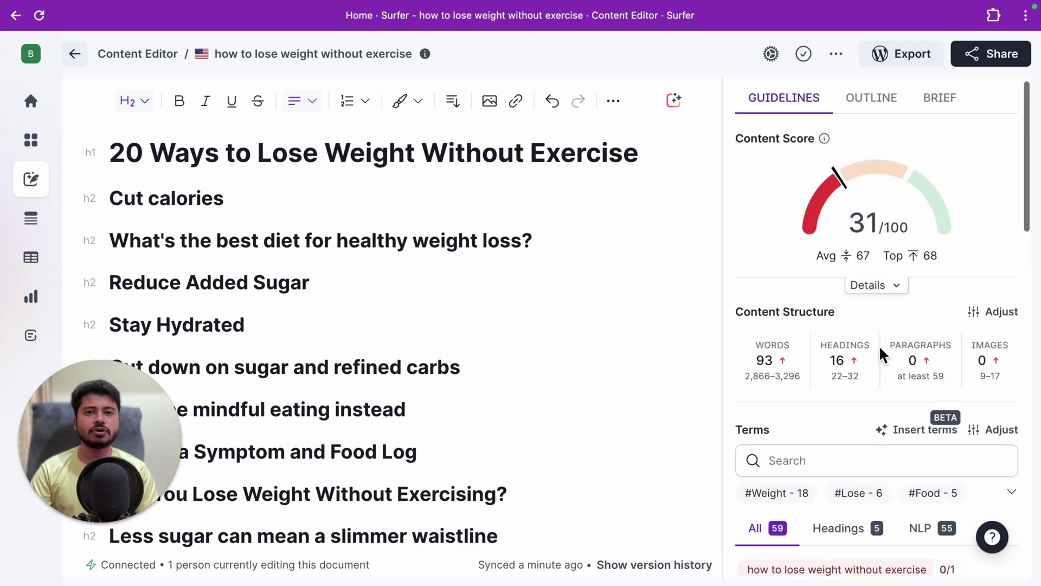
{"action": "mouse_move", "coordinate": [763, 363]}
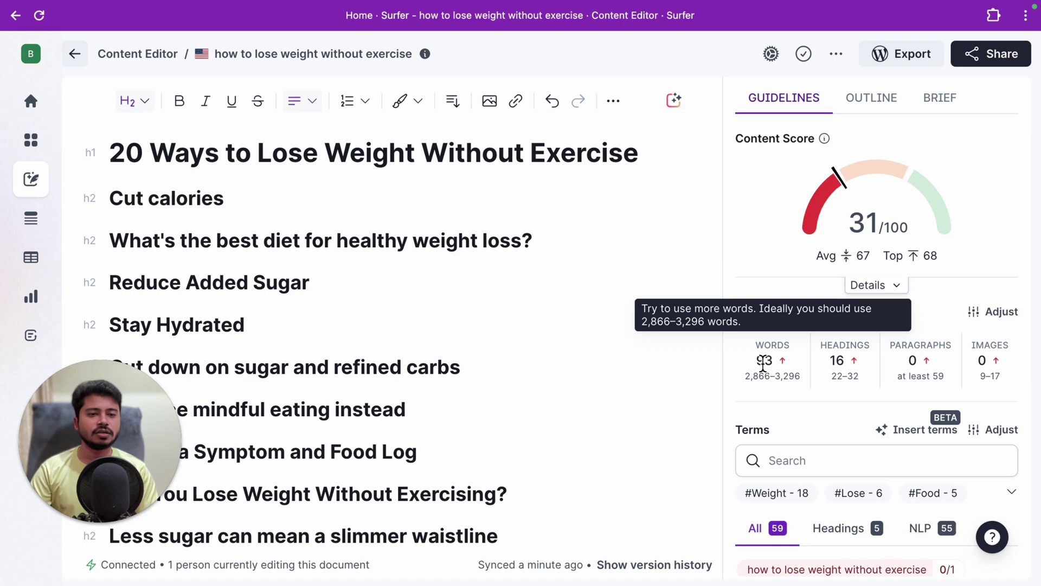
{"action": "mouse_move", "coordinate": [937, 372]}
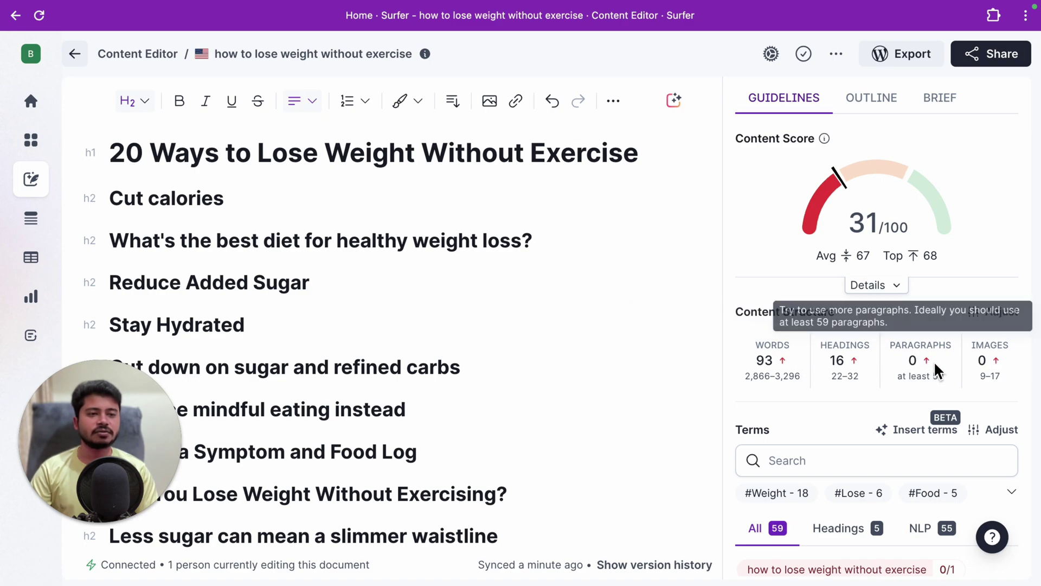
{"action": "scroll", "coordinate": [936, 372], "scroll_direction": "down", "scroll_amount": 4}
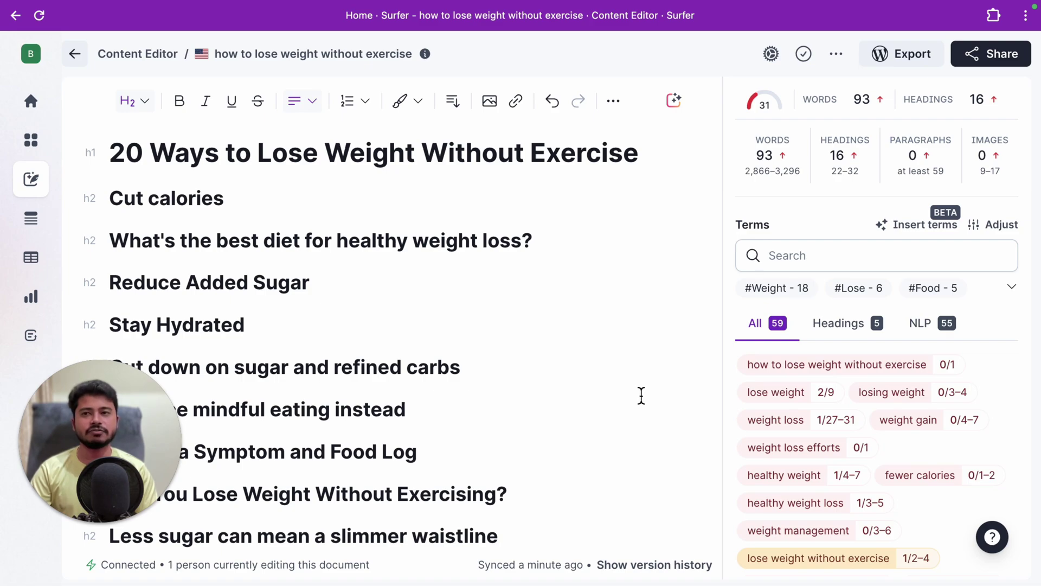
Leave the document for the Audit tool and open the recent audit for "affiliate lab review".
{"action": "left_click", "coordinate": [74, 56]}
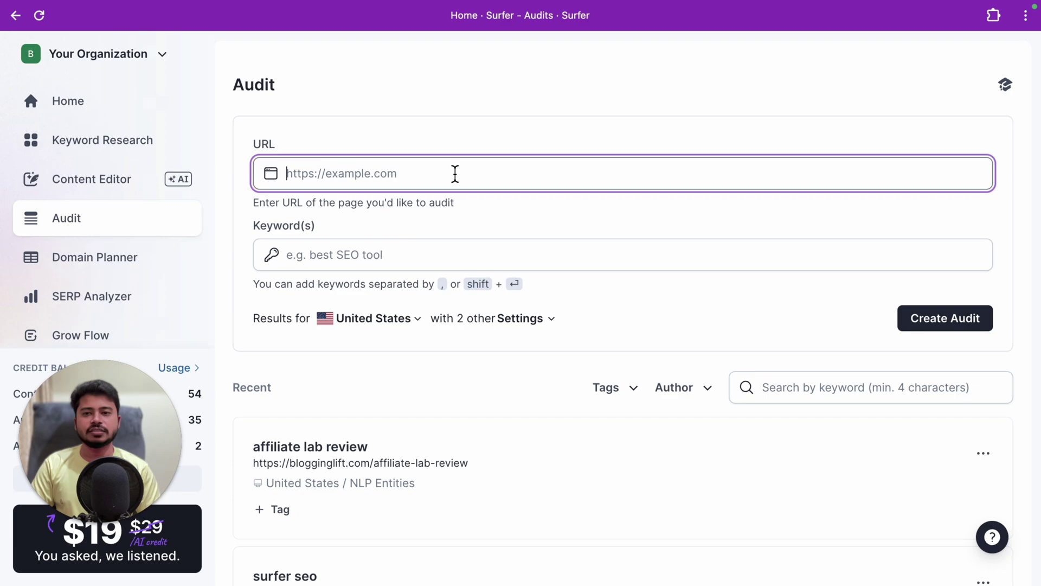
{"action": "left_click", "coordinate": [333, 263]}
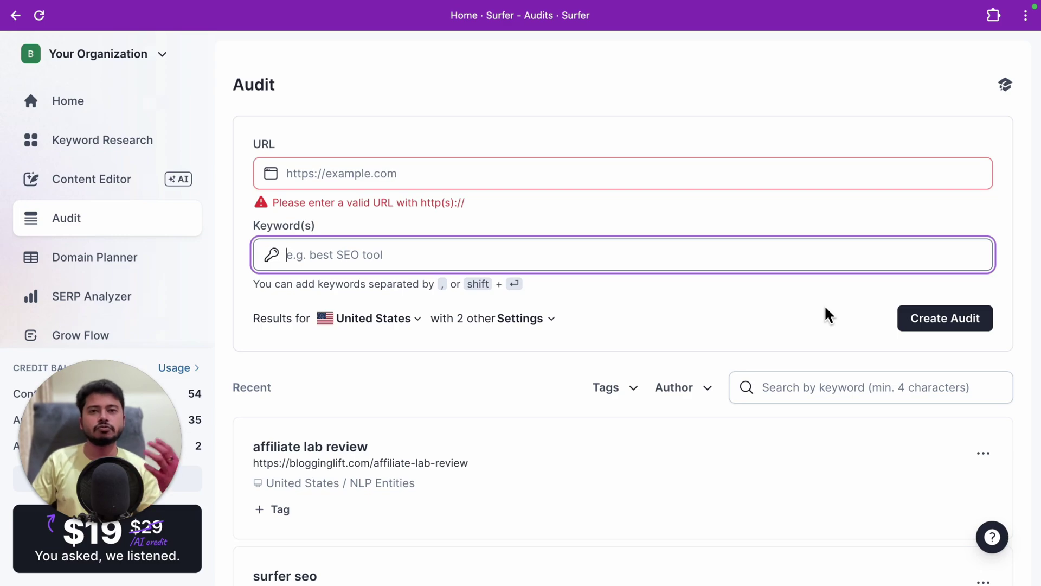
{"action": "scroll", "coordinate": [657, 339], "scroll_direction": "up", "scroll_amount": 1}
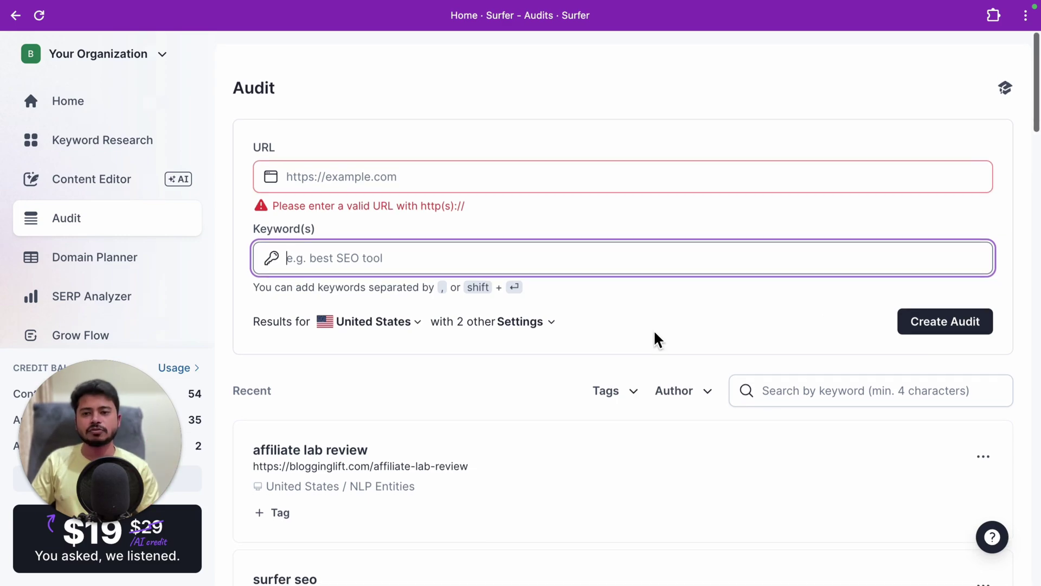
{"action": "scroll", "coordinate": [657, 339], "scroll_direction": "down", "scroll_amount": 5}
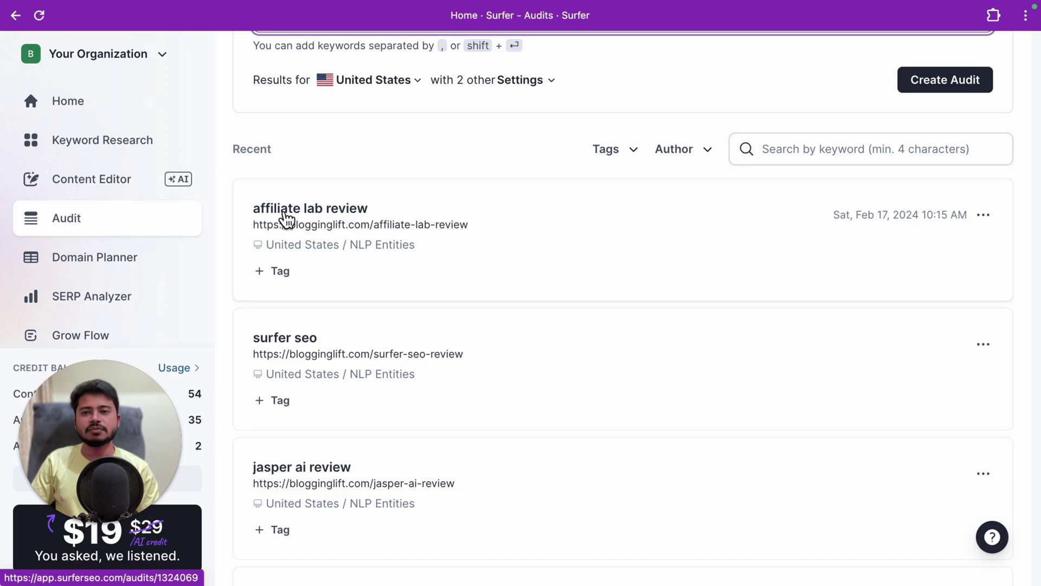
{"action": "left_click", "coordinate": [385, 216]}
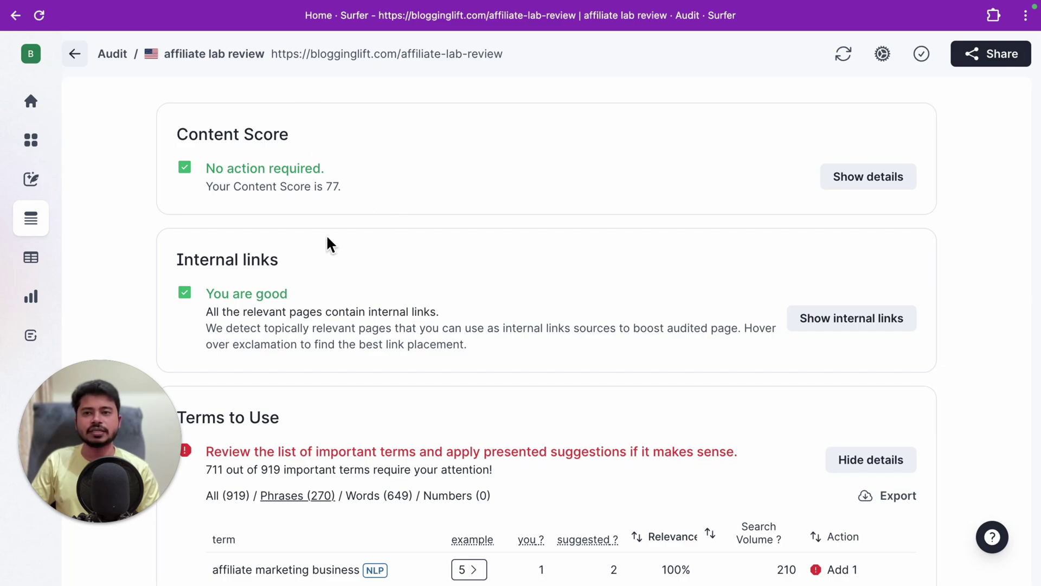
Review the audit's Content Score and internal links results, down to the Terms to Use section.
{"action": "scroll", "coordinate": [325, 242], "scroll_direction": "down", "scroll_amount": 1}
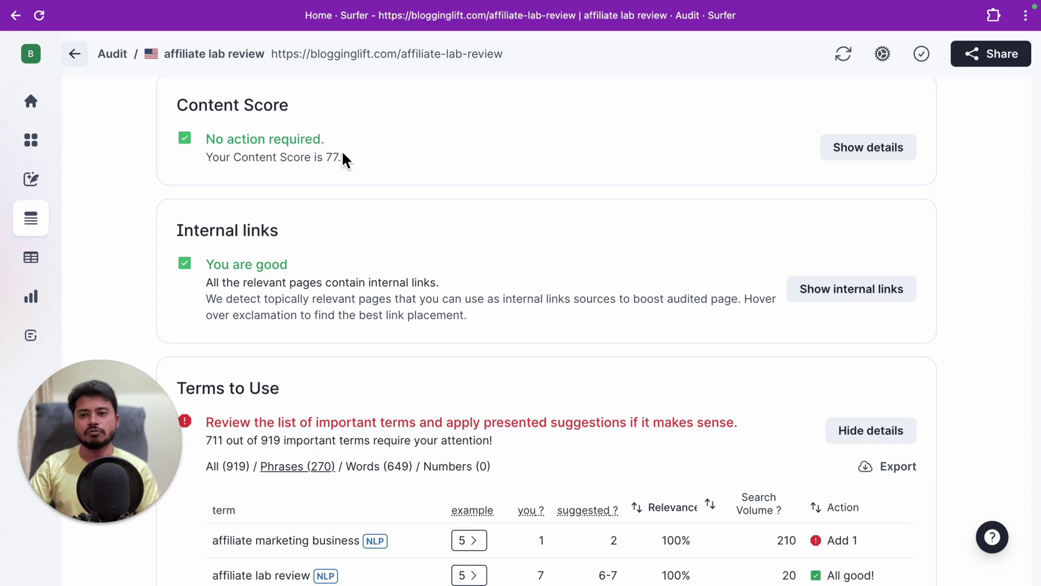
{"action": "scroll", "coordinate": [386, 300], "scroll_direction": "down", "scroll_amount": 2}
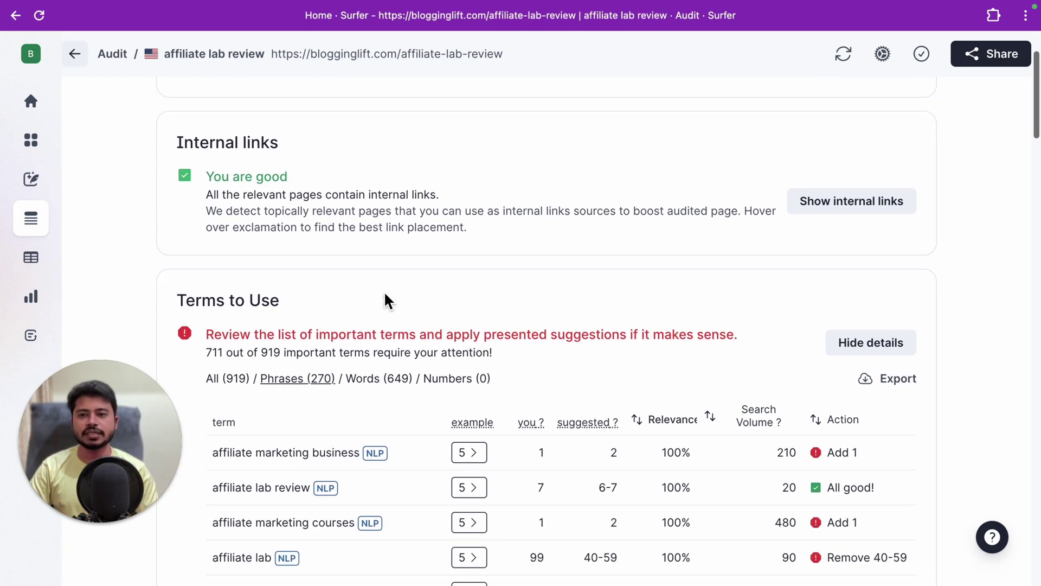
{"action": "scroll", "coordinate": [385, 300], "scroll_direction": "up", "scroll_amount": 2}
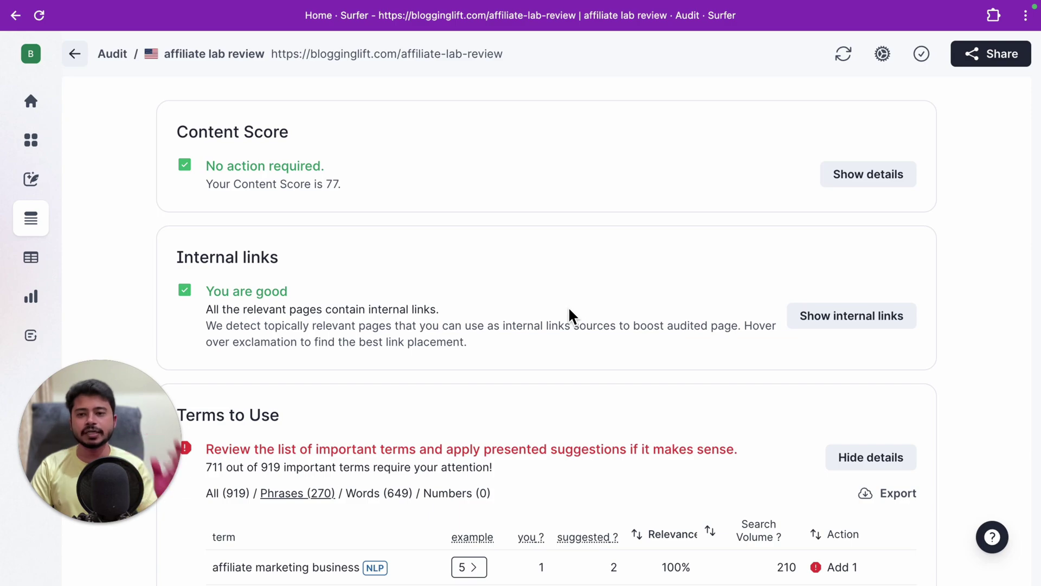
{"action": "scroll", "coordinate": [570, 314], "scroll_direction": "down", "scroll_amount": 3}
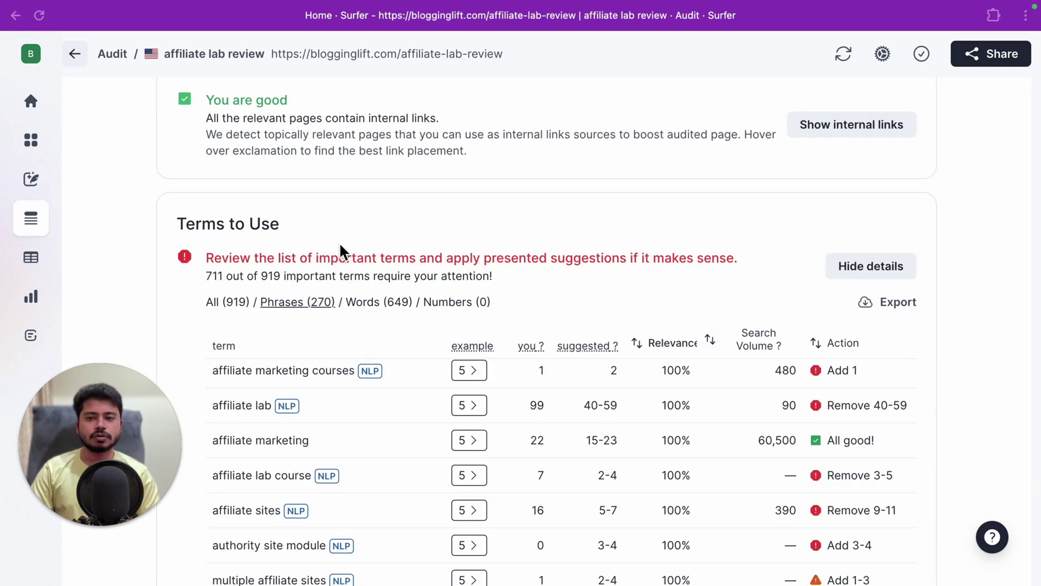
Sort the Terms to Use by action, compare each term's current use with its suggested range, and collapse the term list.
{"action": "left_click", "coordinate": [840, 354]}
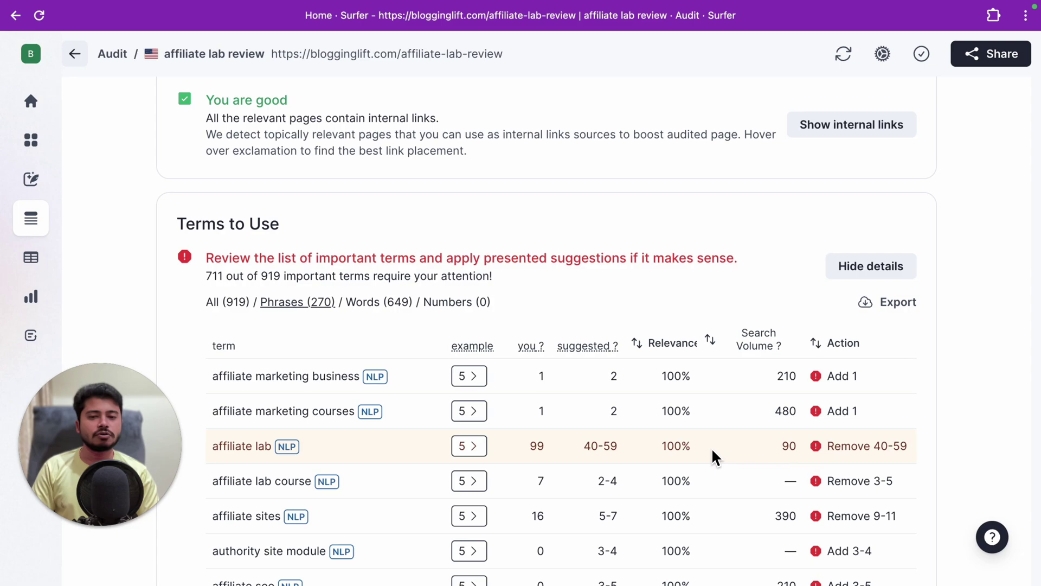
{"action": "scroll", "coordinate": [651, 458], "scroll_direction": "down", "scroll_amount": 2}
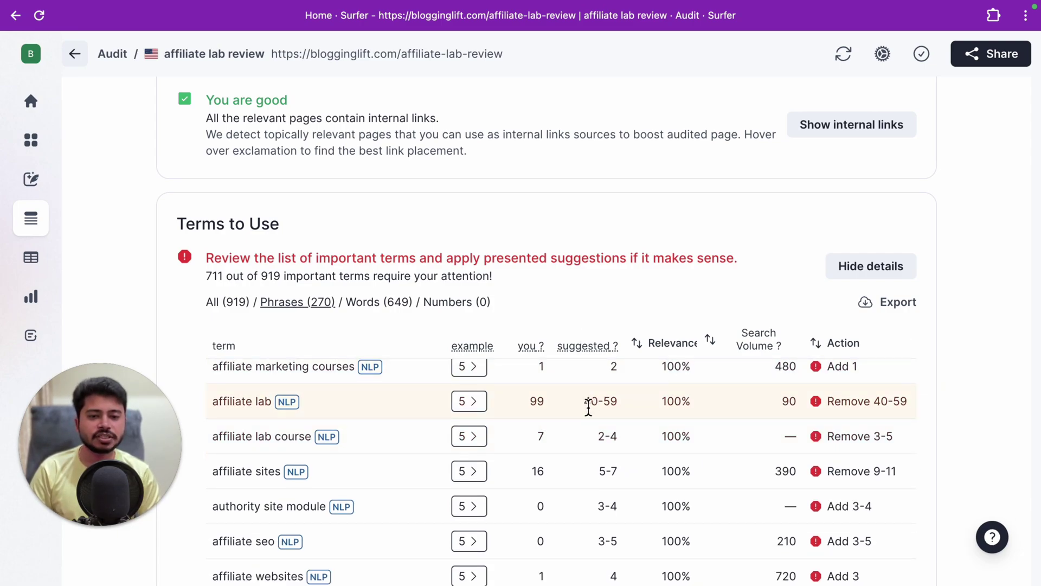
{"action": "left_click_drag", "start_coordinate": [585, 404], "coordinate": [635, 412]}
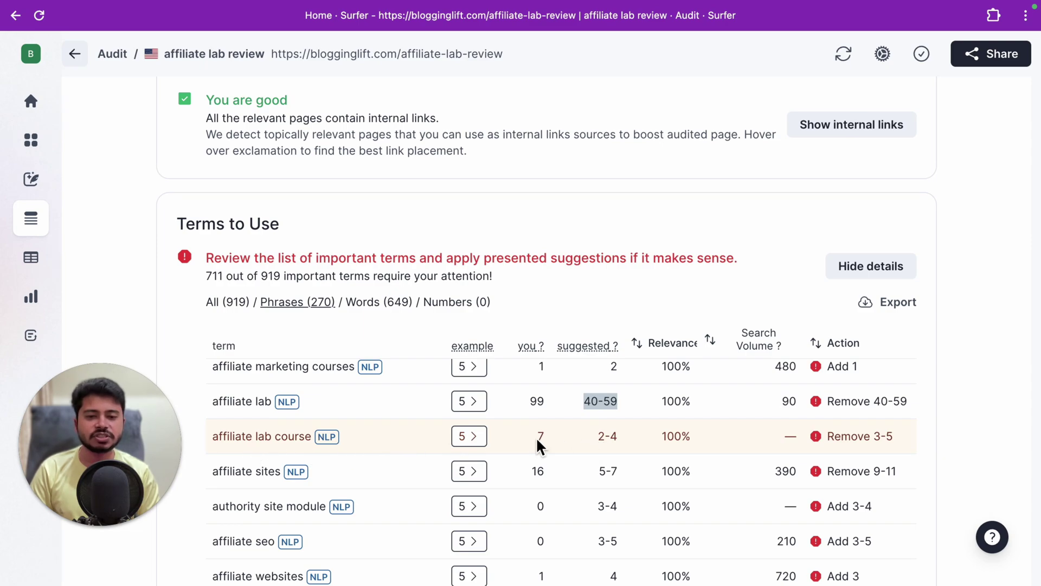
{"action": "left_click", "coordinate": [600, 442]}
{"action": "scroll", "coordinate": [522, 436], "scroll_direction": "down", "scroll_amount": 1}
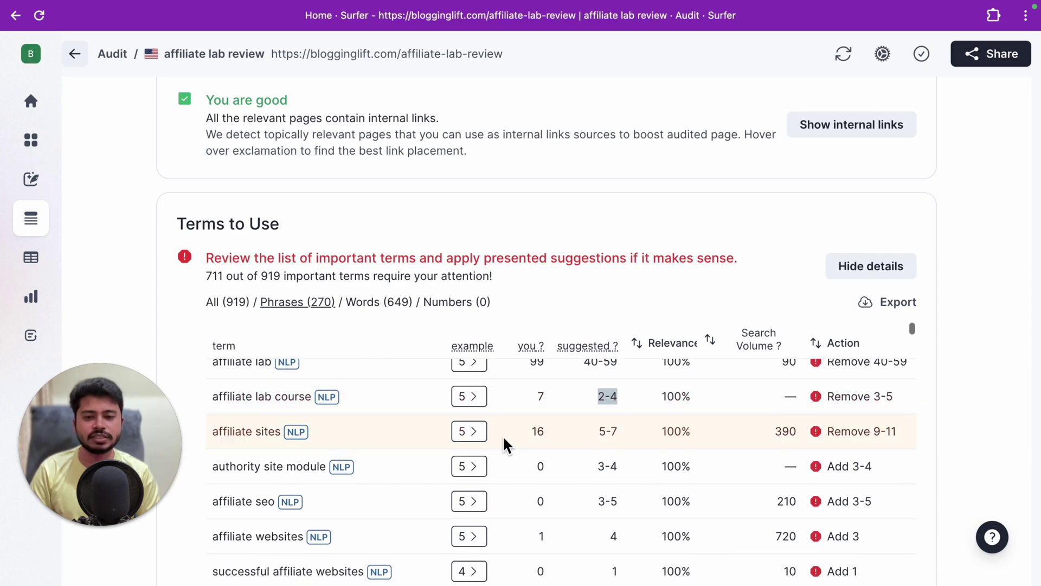
{"action": "scroll", "coordinate": [539, 430], "scroll_direction": "down", "scroll_amount": 1}
{"action": "scroll", "coordinate": [586, 427], "scroll_direction": "down", "scroll_amount": 1}
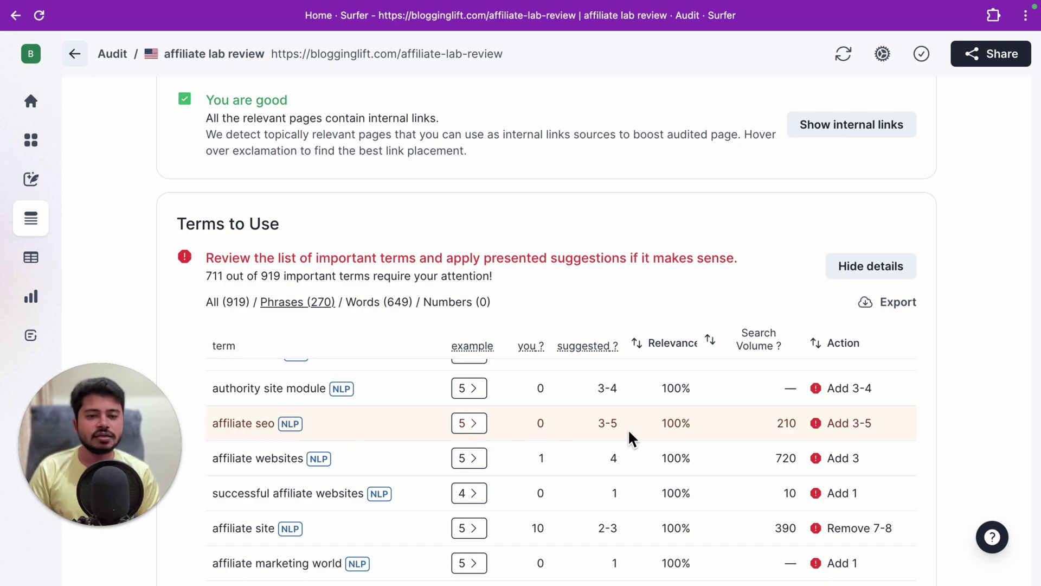
{"action": "left_click_drag", "start_coordinate": [586, 426], "coordinate": [635, 427]}
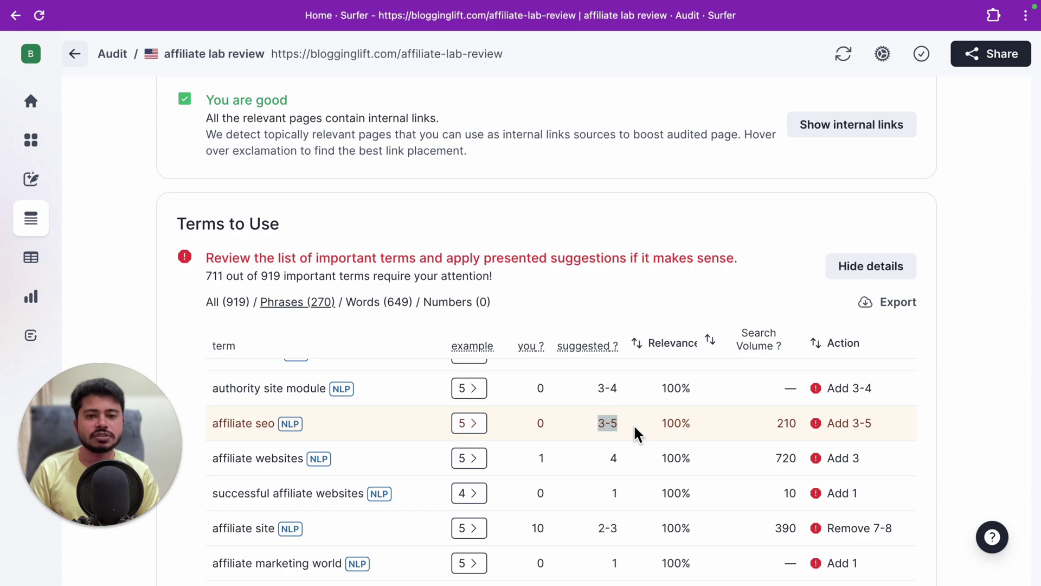
{"action": "scroll", "coordinate": [634, 424], "scroll_direction": "down", "scroll_amount": 3}
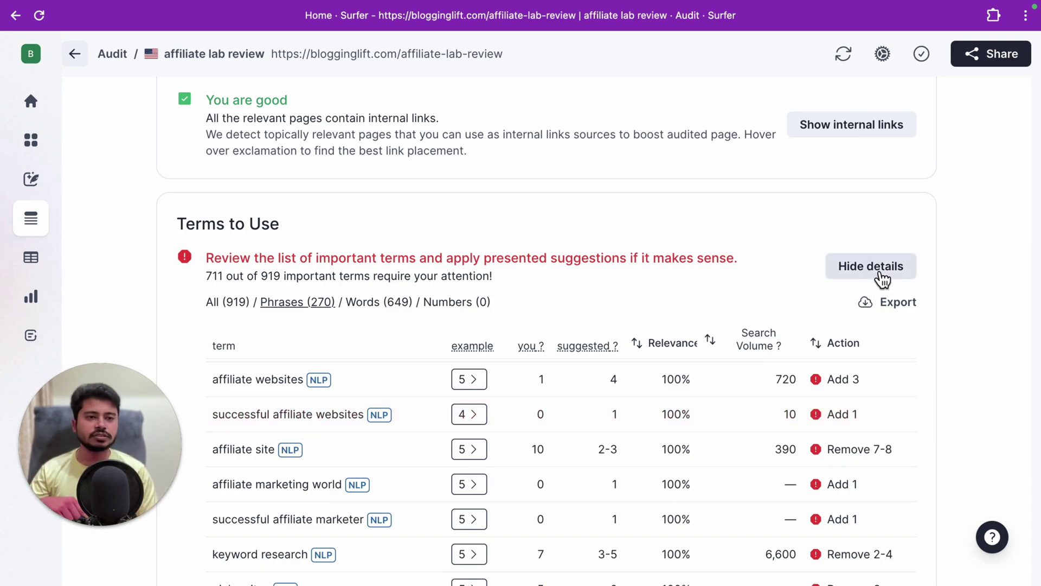
{"action": "scroll", "coordinate": [882, 278], "scroll_direction": "down", "scroll_amount": 1}
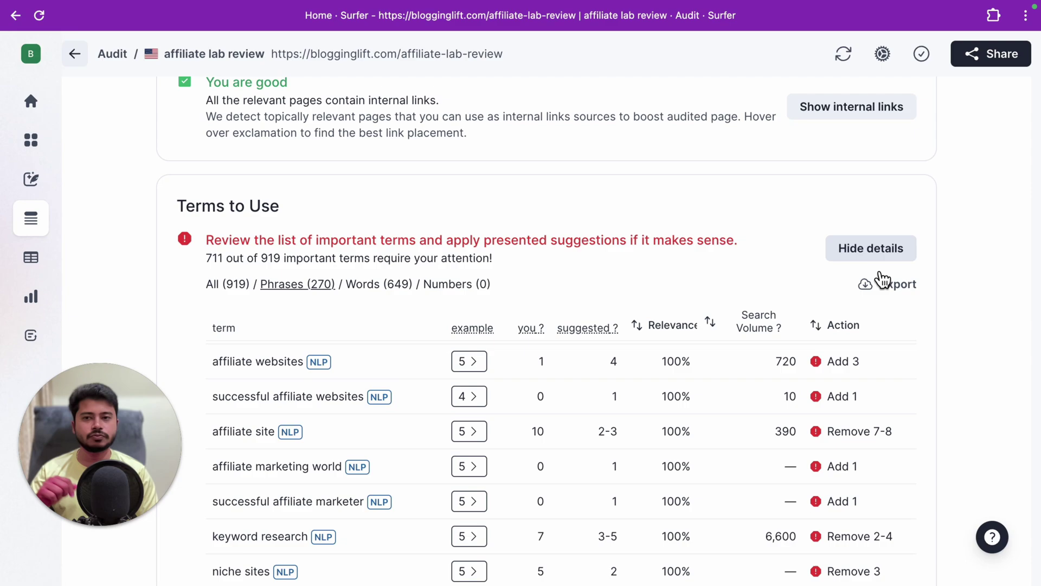
{"action": "left_click", "coordinate": [879, 255]}
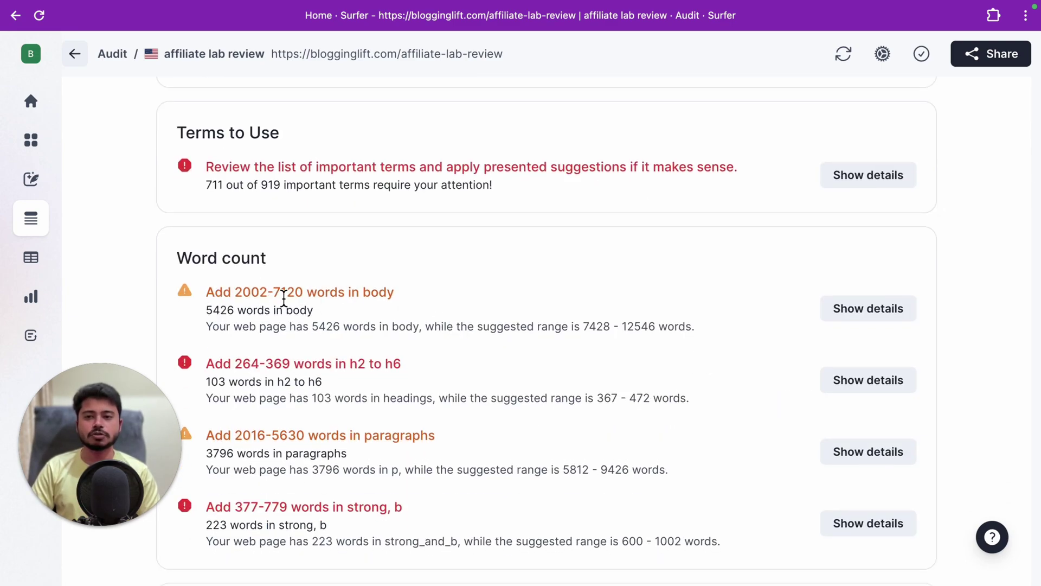
Compare the page's body word count with competitors and the suggested range in the detail chart, and collapse it.
{"action": "left_click_drag", "start_coordinate": [206, 310], "coordinate": [237, 310]}
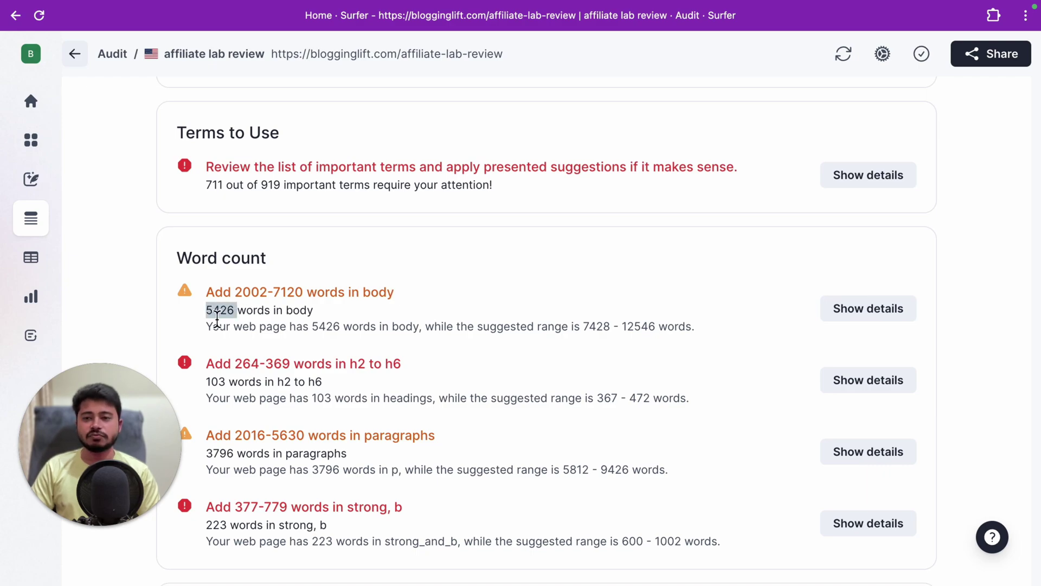
{"action": "left_click_drag", "start_coordinate": [235, 292], "coordinate": [304, 291]}
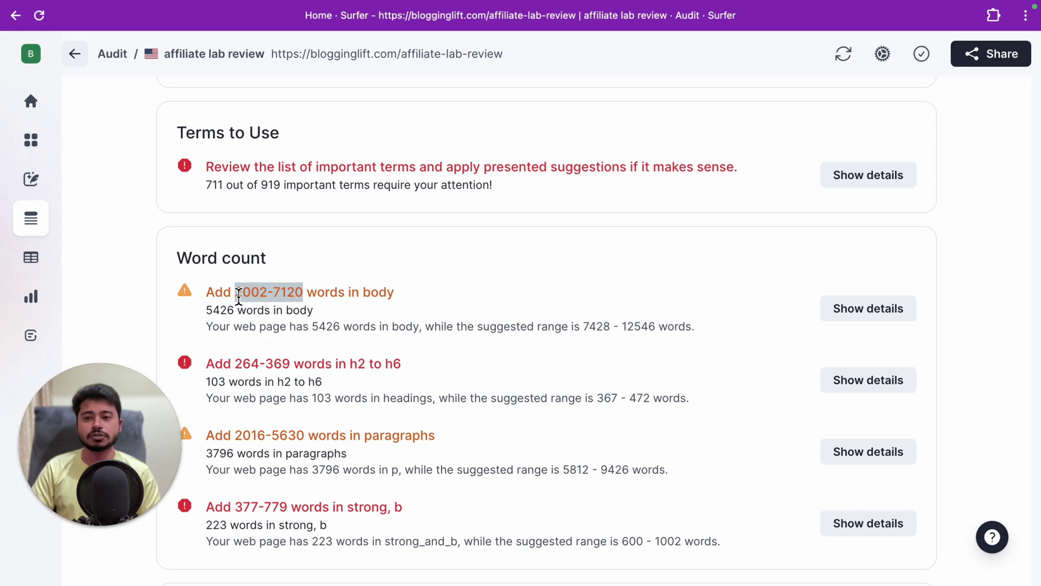
{"action": "left_click", "coordinate": [838, 319]}
{"action": "scroll", "coordinate": [697, 305], "scroll_direction": "down", "scroll_amount": 4}
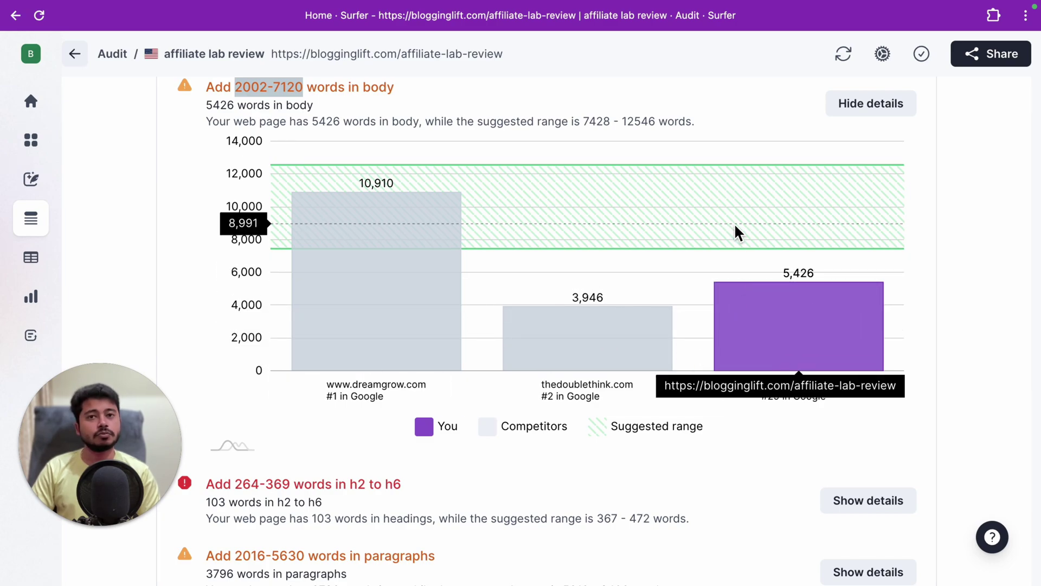
{"action": "scroll", "coordinate": [587, 287], "scroll_direction": "up", "scroll_amount": 1}
{"action": "left_click", "coordinate": [873, 138]}
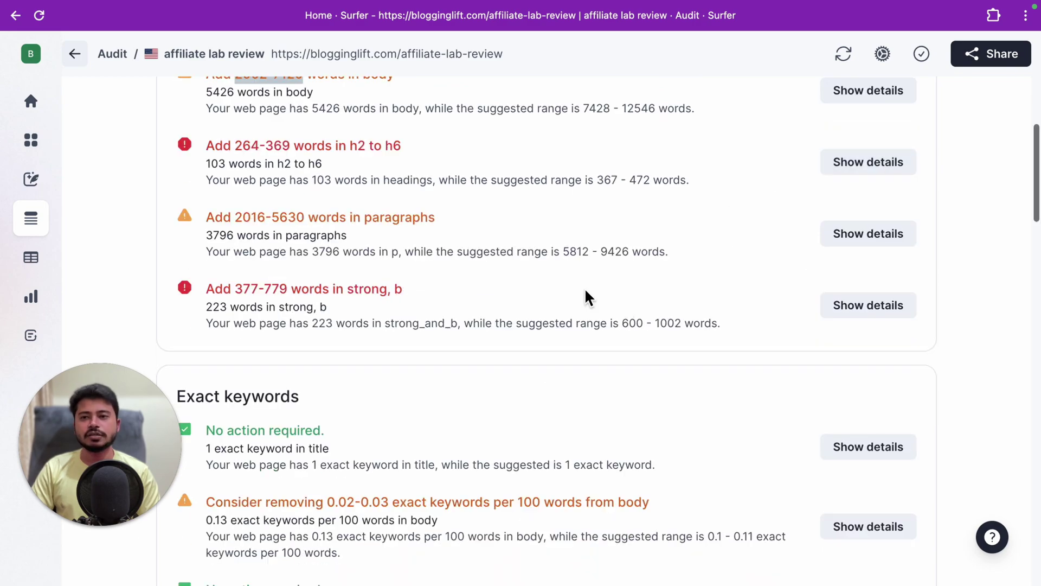
Review the remaining word count suggestions and the exact and partial keyword sections, down to Page structure.
{"action": "scroll", "coordinate": [580, 293], "scroll_direction": "up", "scroll_amount": 2}
{"action": "scroll", "coordinate": [572, 295], "scroll_direction": "down", "scroll_amount": 1}
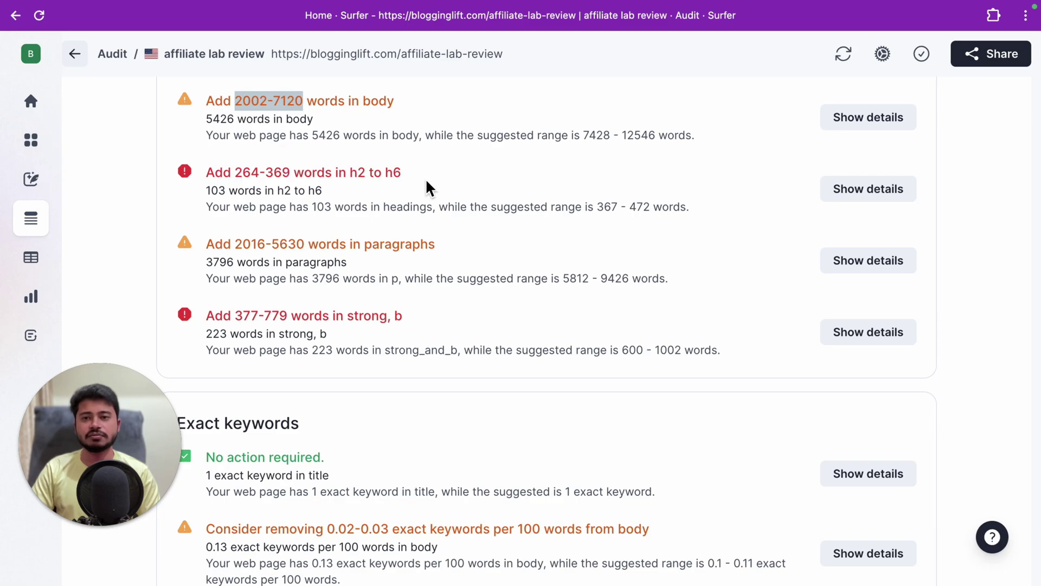
{"action": "scroll", "coordinate": [424, 244], "scroll_direction": "down", "scroll_amount": 15}
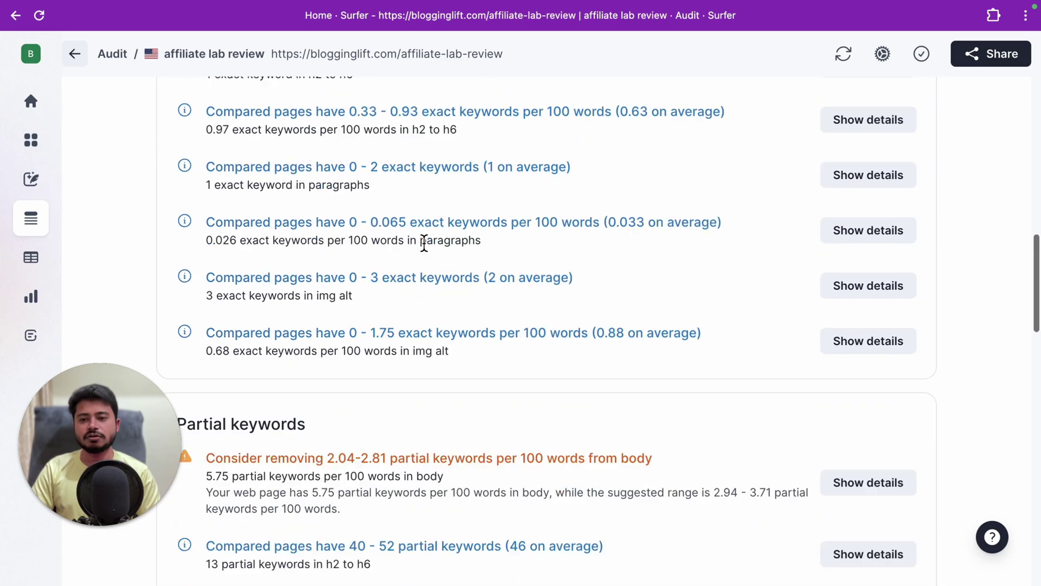
{"action": "scroll", "coordinate": [424, 244], "scroll_direction": "down", "scroll_amount": 10}
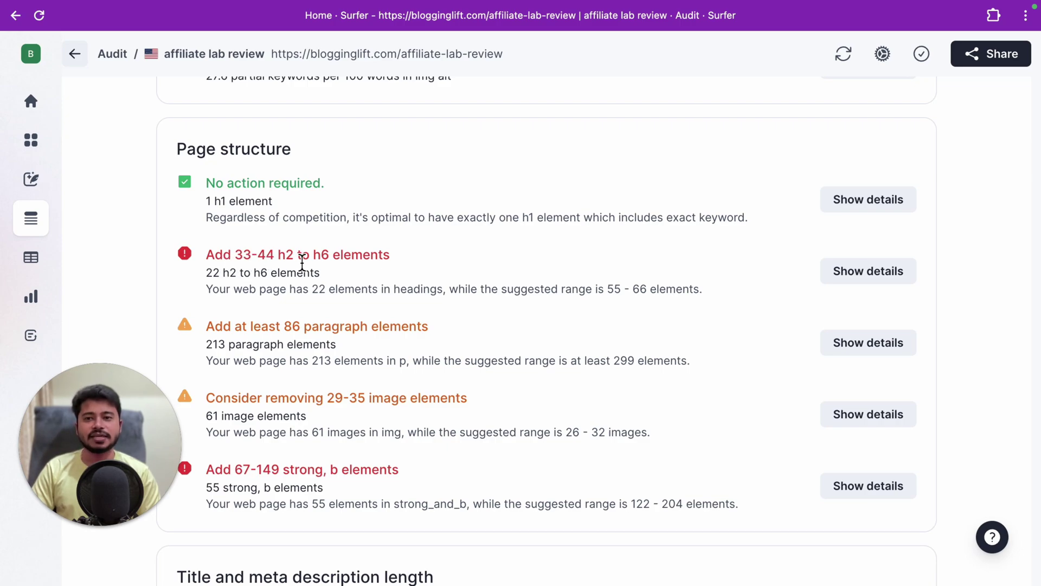
Show the competitor chart for h2 to h6 elements and review the remaining page structure, title and meta description suggestions.
{"action": "left_click", "coordinate": [833, 271]}
{"action": "scroll", "coordinate": [695, 272], "scroll_direction": "down", "scroll_amount": 3}
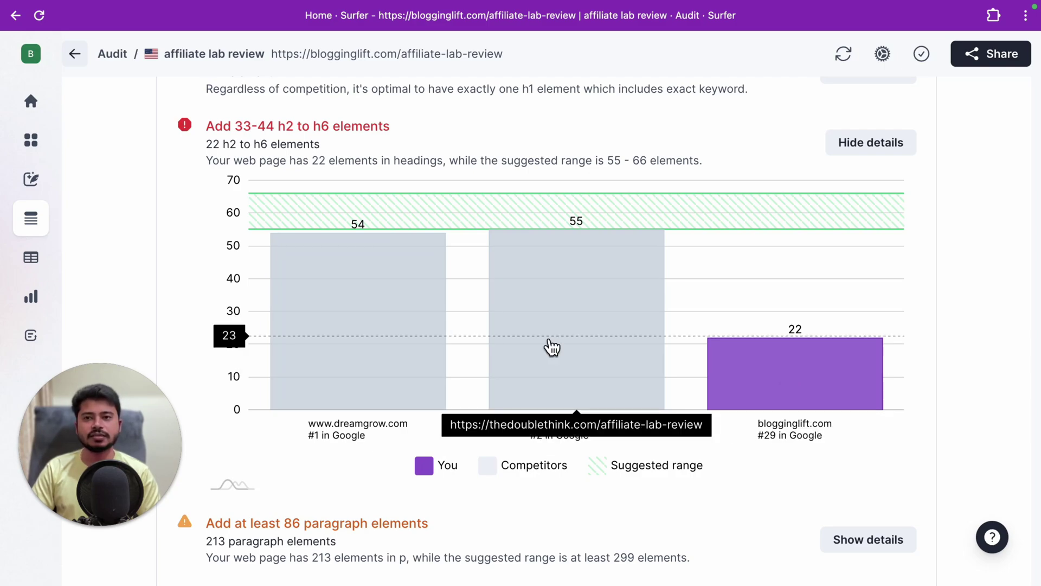
{"action": "scroll", "coordinate": [428, 282], "scroll_direction": "down", "scroll_amount": 8}
{"action": "scroll", "coordinate": [416, 354], "scroll_direction": "up", "scroll_amount": 6}
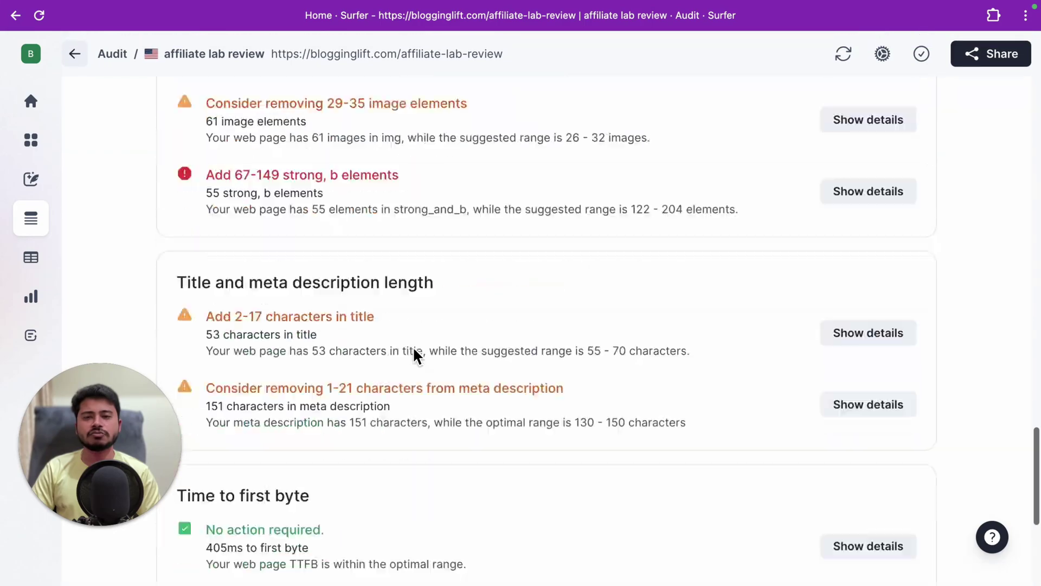
Return to the Audit report's first sections, leave the report, and open the SERP Analyzer.
{"action": "scroll", "coordinate": [414, 352], "scroll_direction": "up", "scroll_amount": 20}
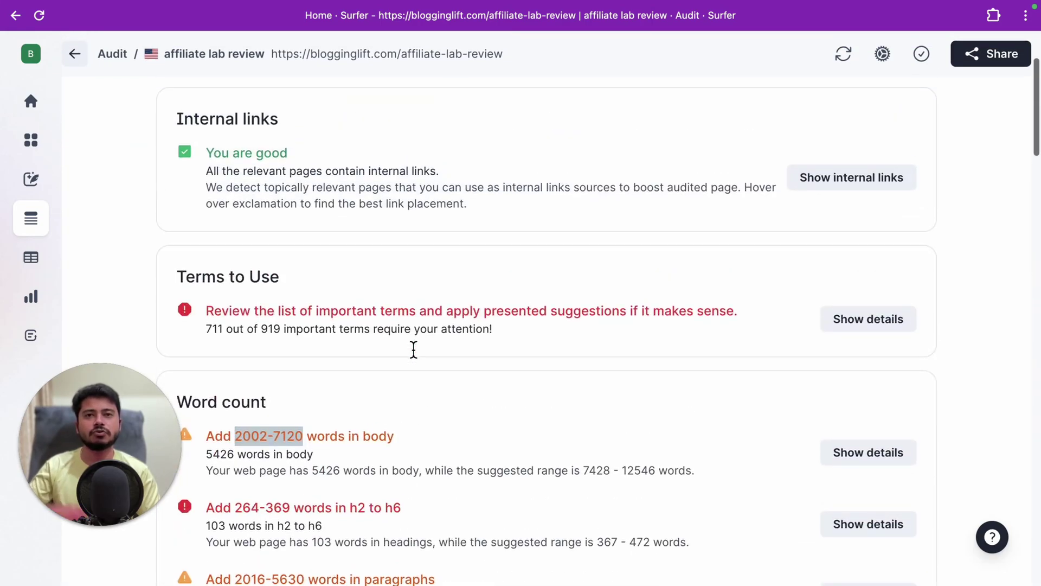
{"action": "scroll", "coordinate": [413, 348], "scroll_direction": "up", "scroll_amount": 1}
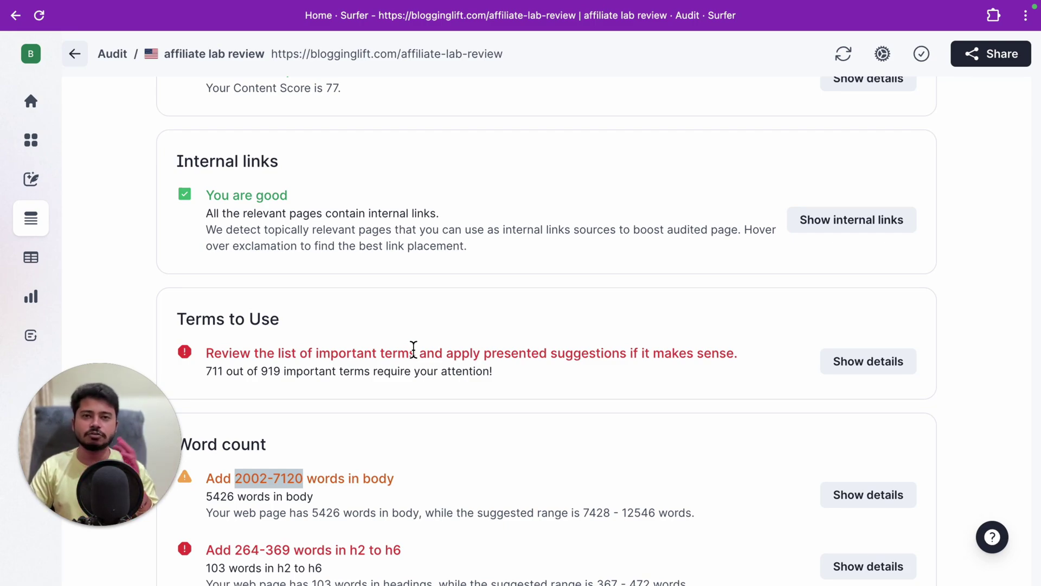
{"action": "left_click", "coordinate": [31, 218]}
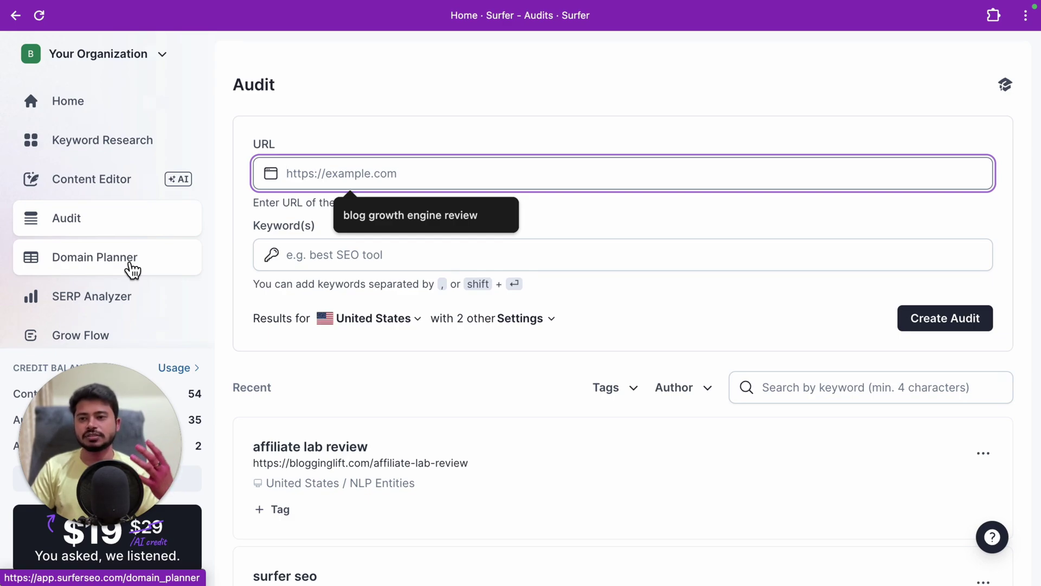
{"action": "left_click", "coordinate": [115, 307]}
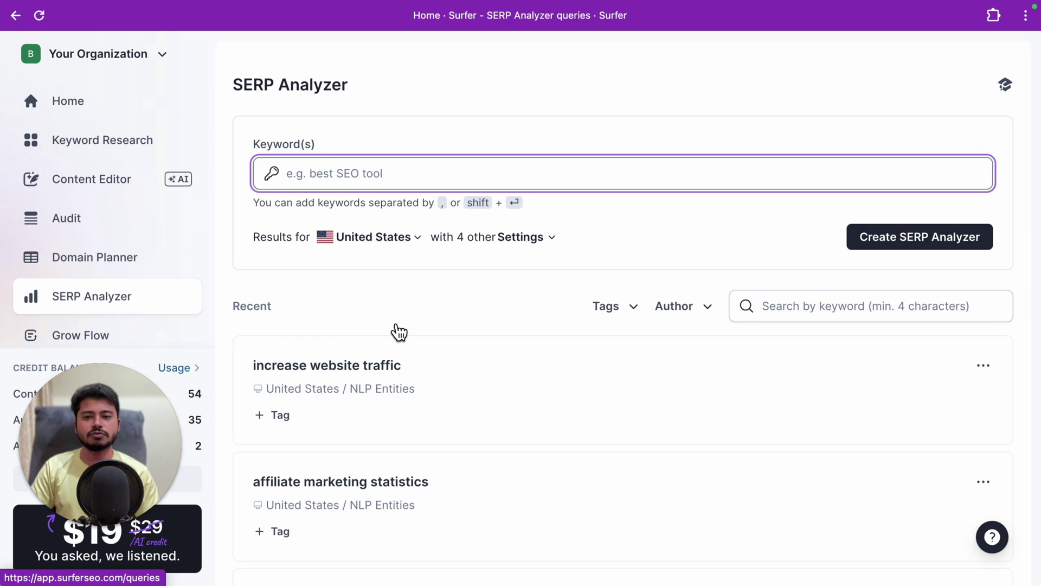
Create a SERP Analyzer query for the keyword "increase website traffic" with United States results.
{"action": "scroll", "coordinate": [398, 325], "scroll_direction": "down", "scroll_amount": 1}
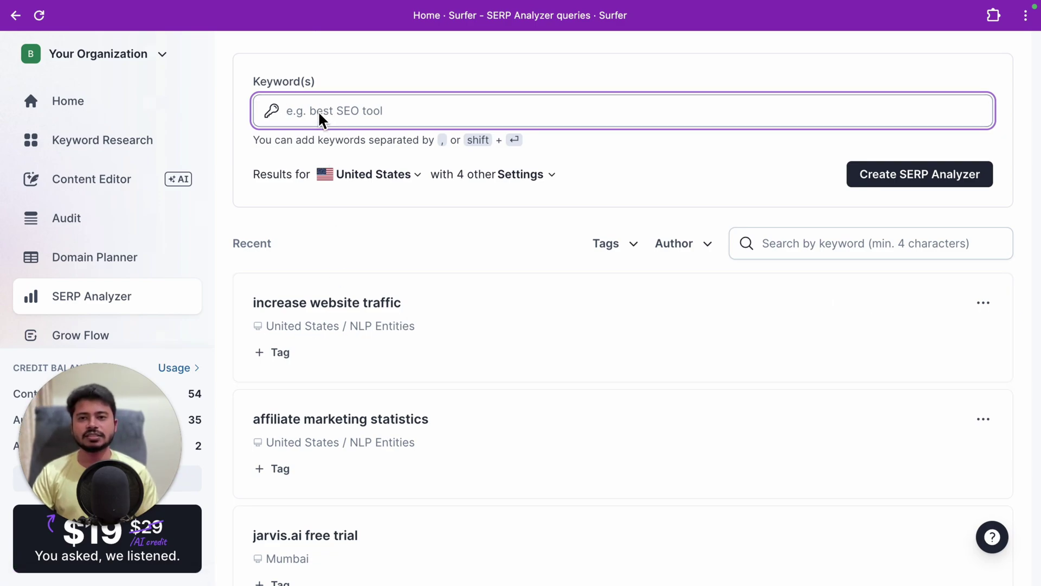
{"action": "type", "text": "increase website traffic"}
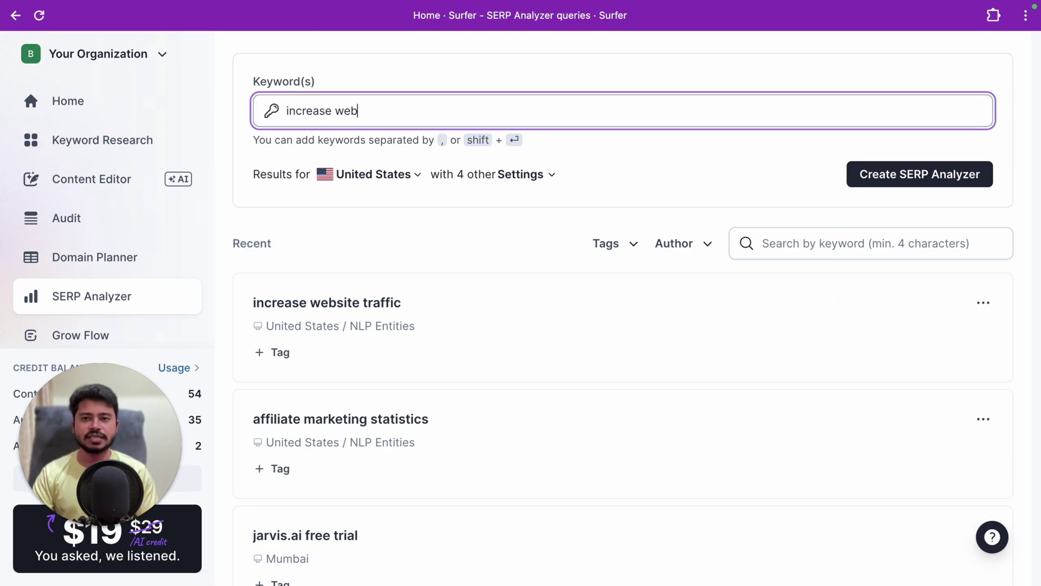
{"action": "left_click", "coordinate": [900, 190]}
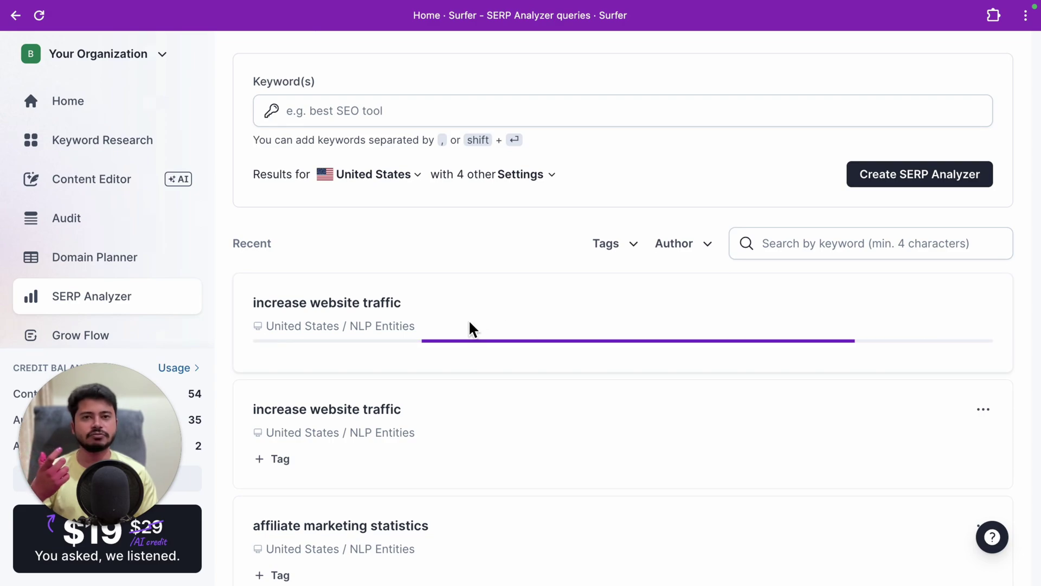
Open the existing "increase website traffic" analysis dated January 15, 2024, and examine its body word count chart and search results.
{"action": "scroll", "coordinate": [445, 383], "scroll_direction": "down", "scroll_amount": 1}
{"action": "scroll", "coordinate": [445, 384], "scroll_direction": "down", "scroll_amount": 2}
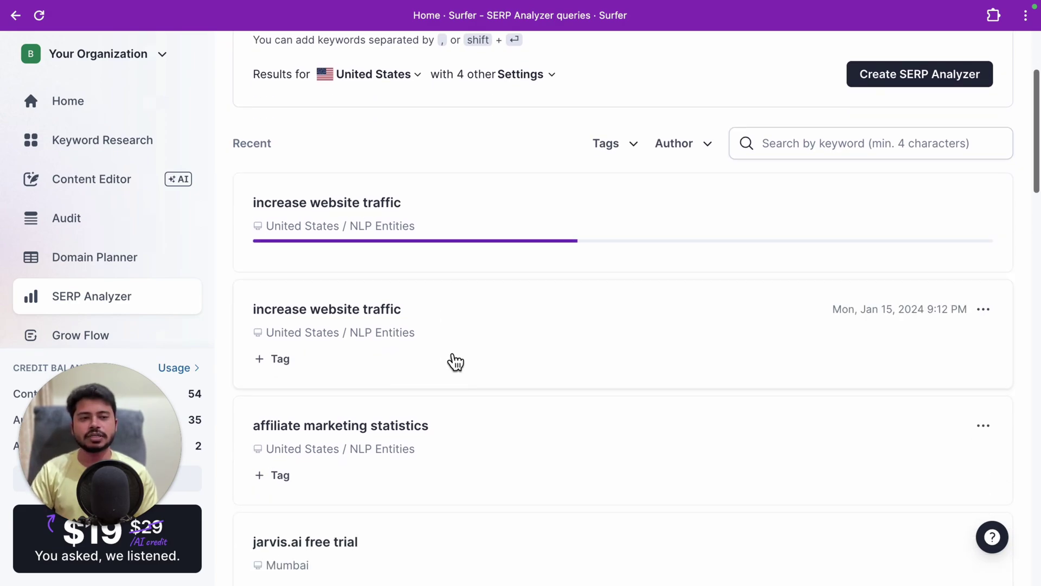
{"action": "left_click", "coordinate": [394, 350]}
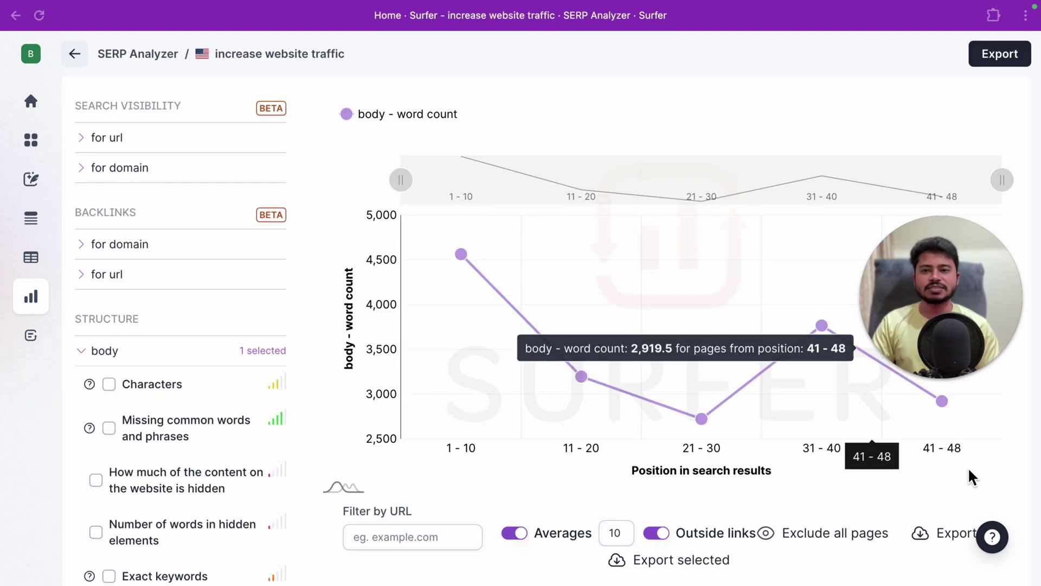
{"action": "scroll", "coordinate": [533, 318], "scroll_direction": "down", "scroll_amount": 1}
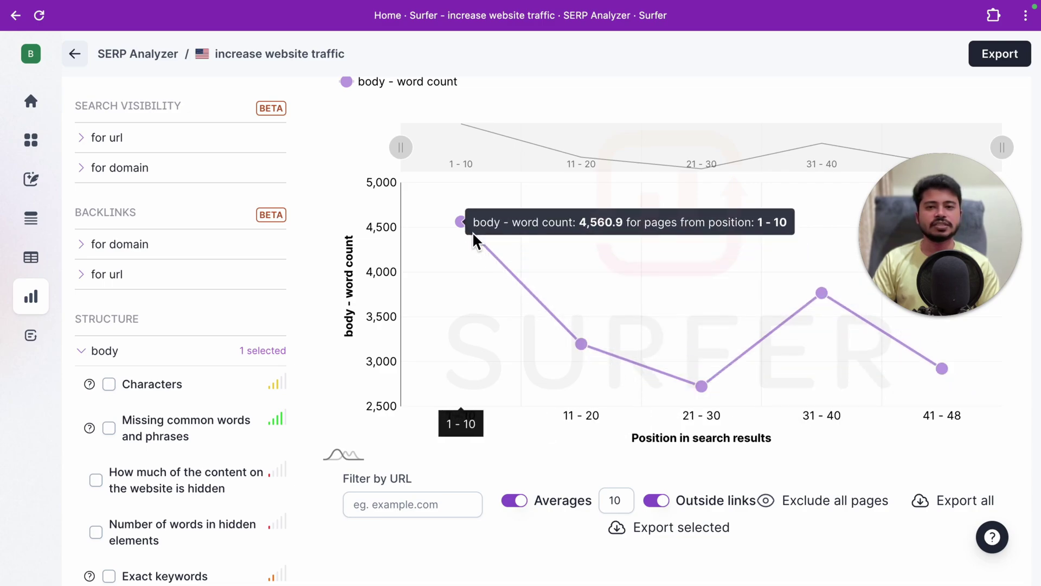
{"action": "scroll", "coordinate": [407, 332], "scroll_direction": "down", "scroll_amount": 5}
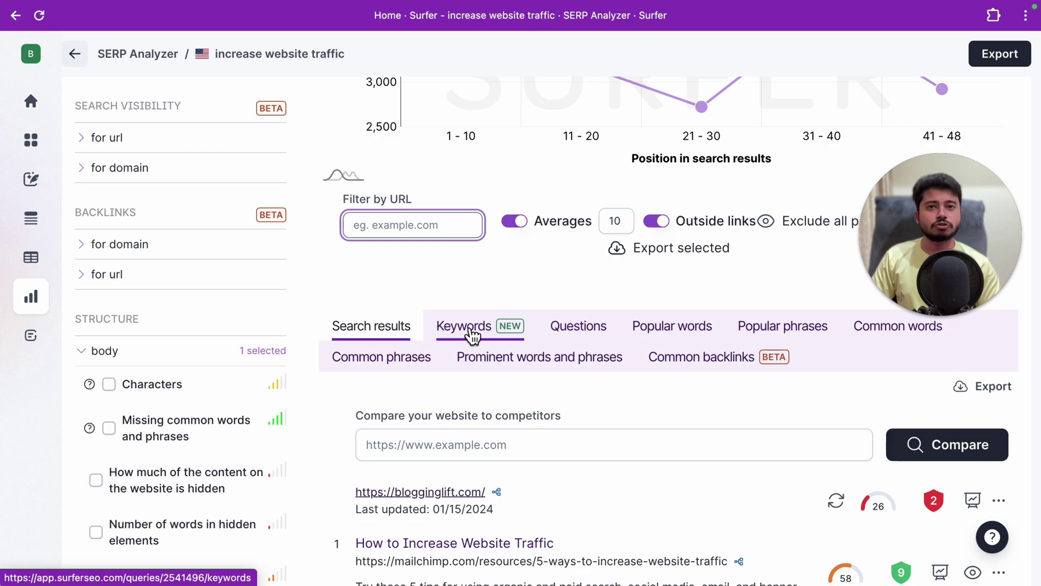
{"action": "scroll", "coordinate": [459, 360], "scroll_direction": "down", "scroll_amount": 2}
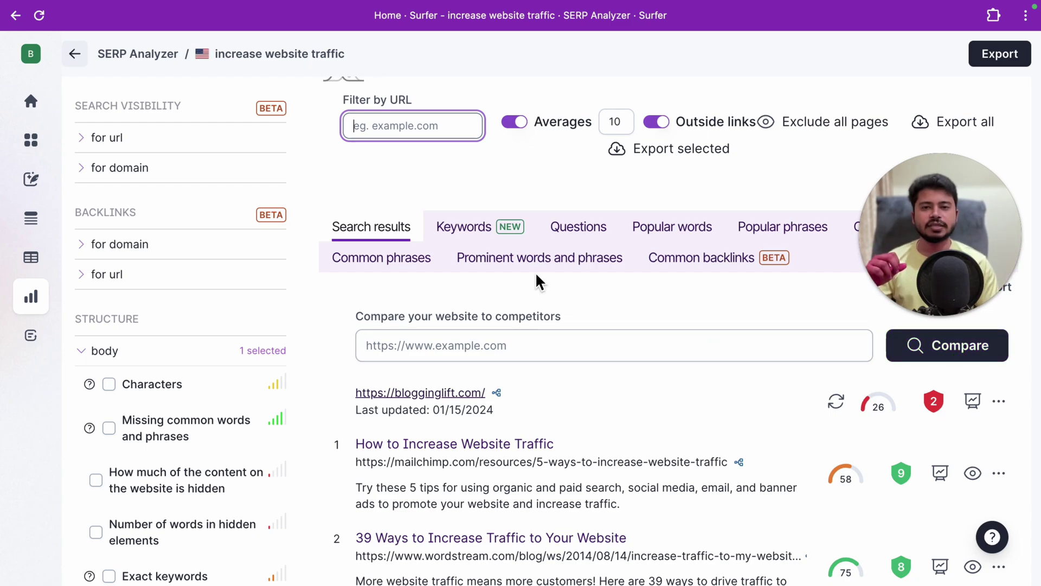
{"action": "scroll", "coordinate": [491, 235], "scroll_direction": "up", "scroll_amount": 8}
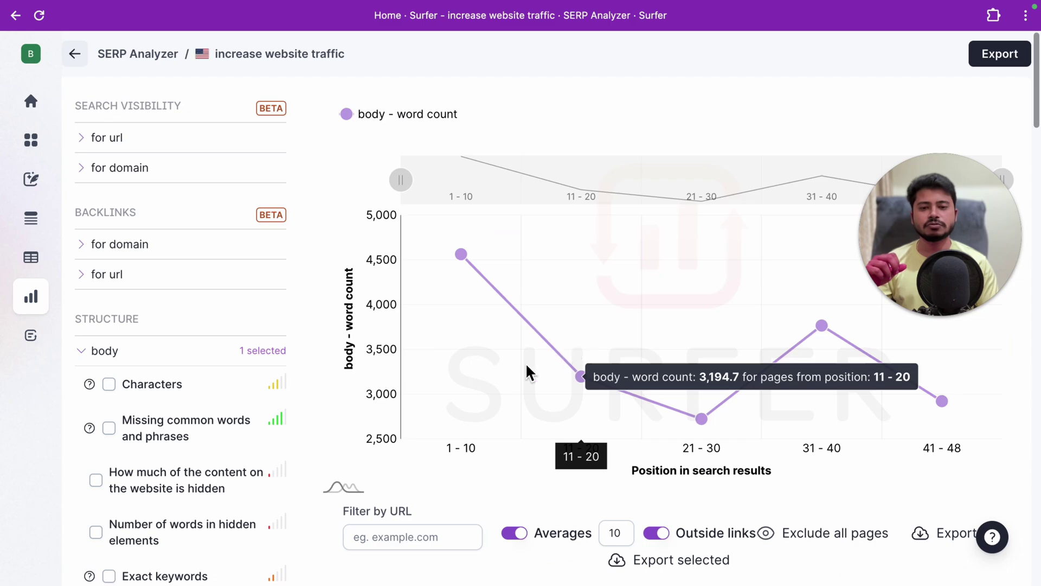
Show the common ranked keywords and browse their overlapping pages, search volume and relevance.
{"action": "scroll", "coordinate": [480, 383], "scroll_direction": "down", "scroll_amount": 10}
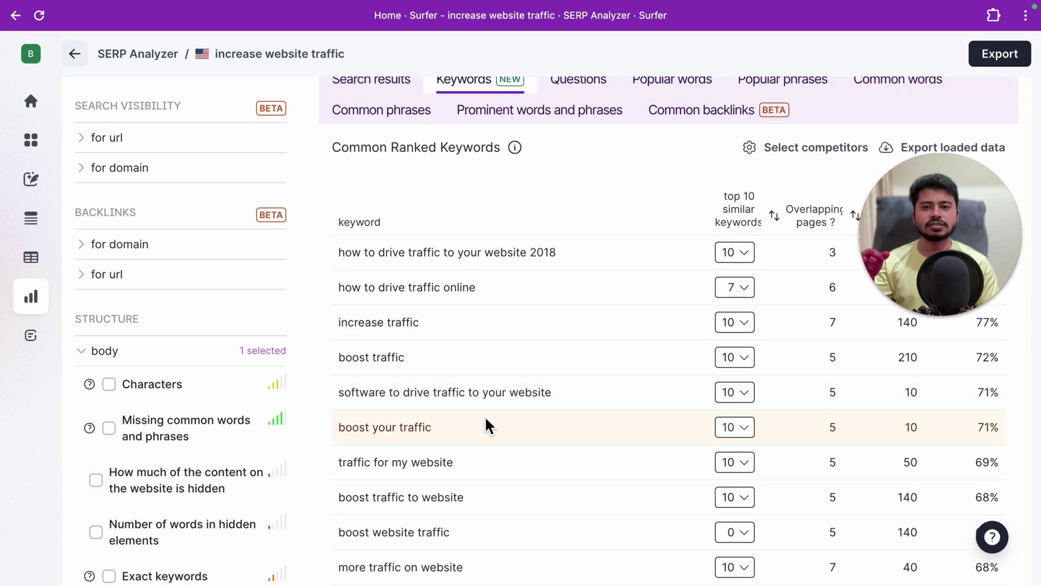
{"action": "scroll", "coordinate": [485, 415], "scroll_direction": "down", "scroll_amount": 2}
{"action": "scroll", "coordinate": [486, 418], "scroll_direction": "down", "scroll_amount": 4}
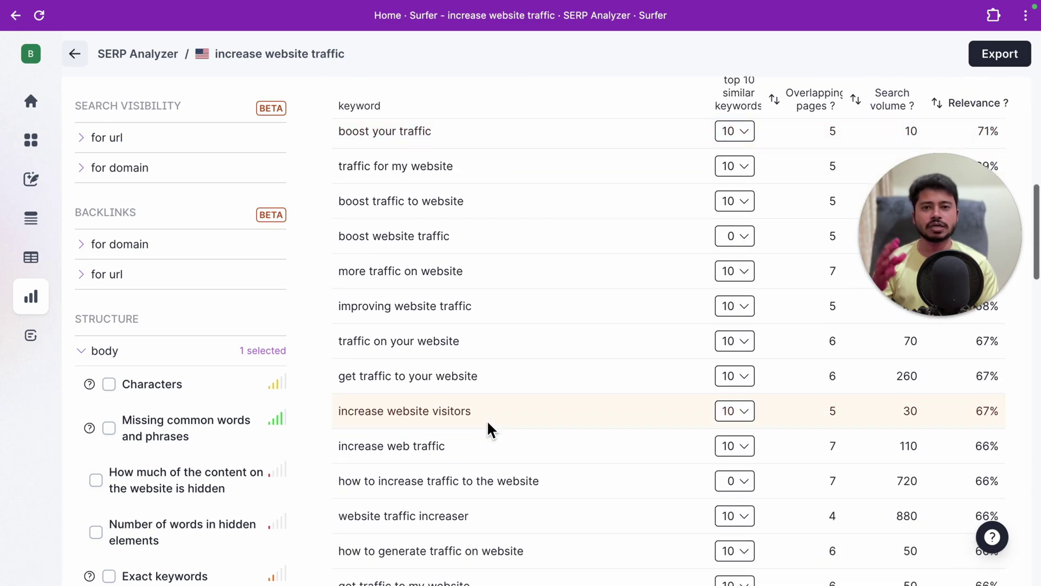
{"action": "scroll", "coordinate": [487, 418], "scroll_direction": "down", "scroll_amount": 15}
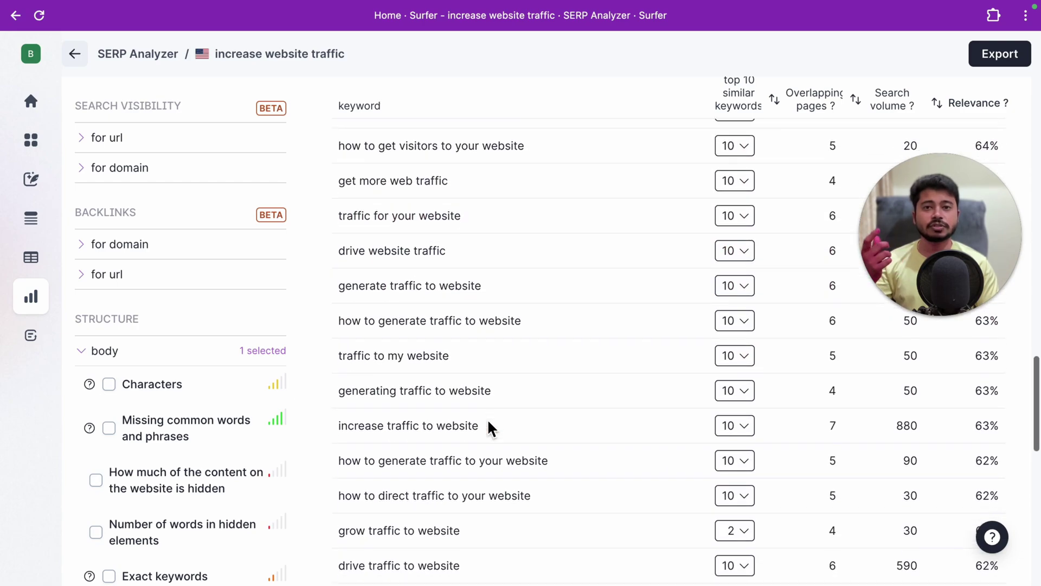
{"action": "scroll", "coordinate": [529, 437], "scroll_direction": "up", "scroll_amount": 20}
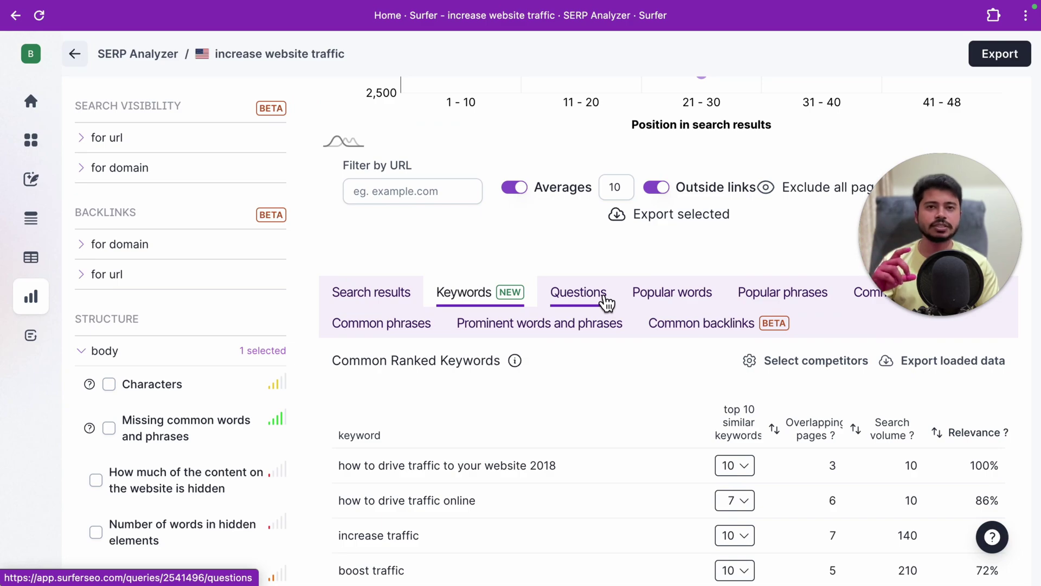
Show the similar questions for the query and browse their search volume and overlapping pages.
{"action": "left_click", "coordinate": [595, 304]}
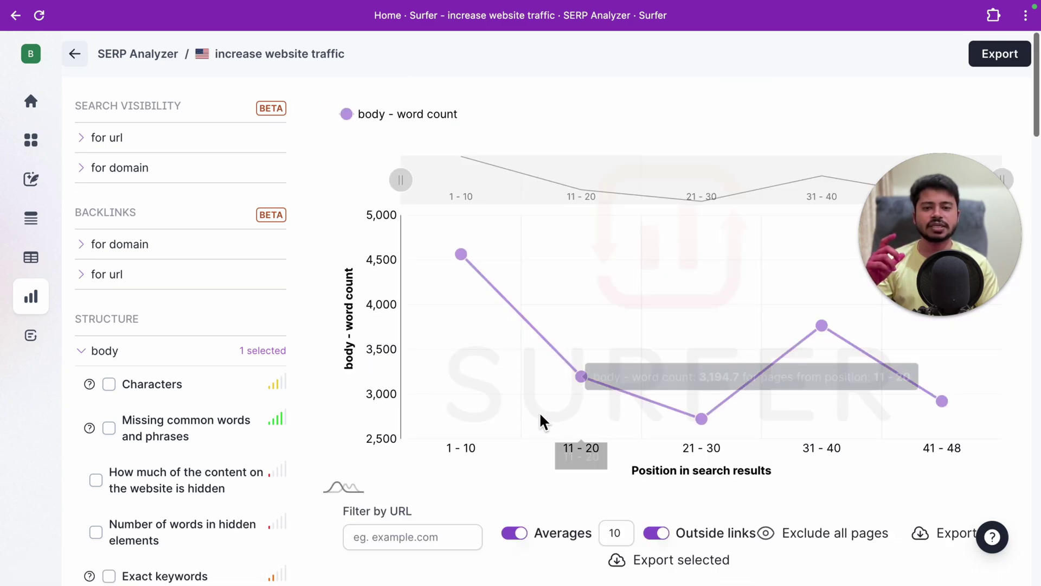
{"action": "scroll", "coordinate": [534, 455], "scroll_direction": "down", "scroll_amount": 4}
{"action": "scroll", "coordinate": [590, 149], "scroll_direction": "up", "scroll_amount": 1}
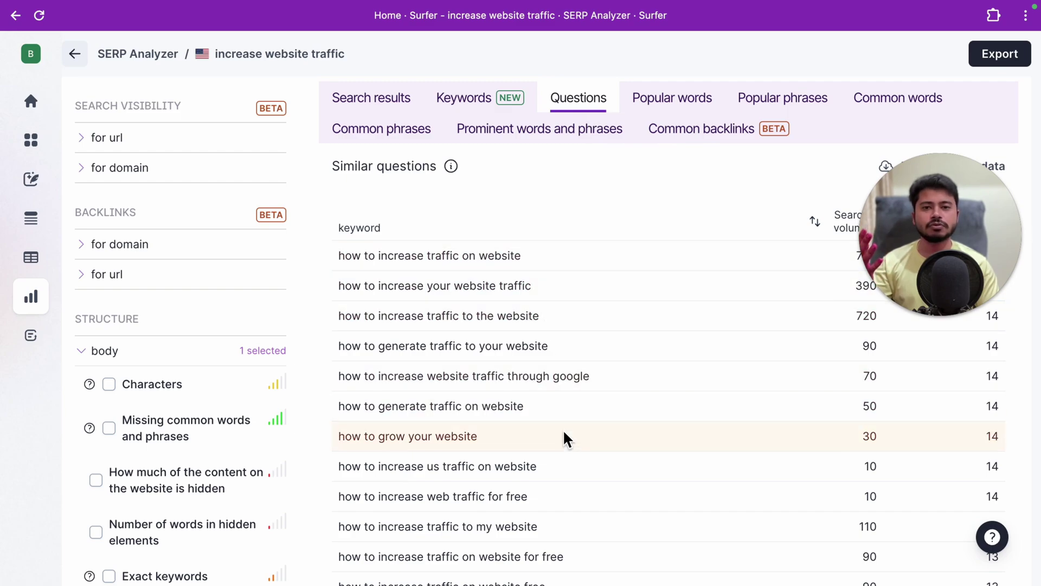
{"action": "scroll", "coordinate": [563, 434], "scroll_direction": "down", "scroll_amount": 5}
{"action": "scroll", "coordinate": [564, 433], "scroll_direction": "down", "scroll_amount": 10}
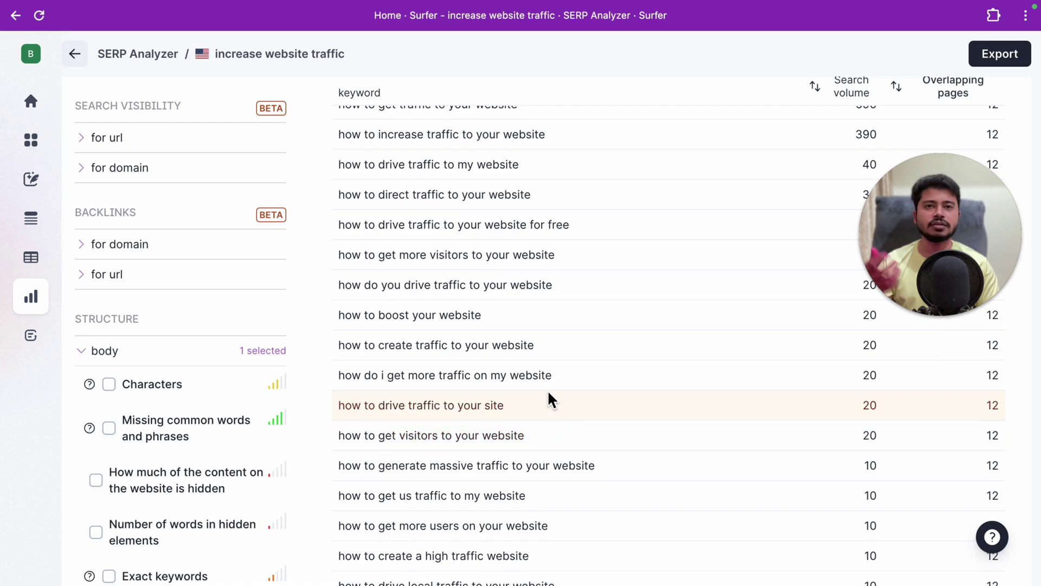
{"action": "scroll", "coordinate": [547, 384], "scroll_direction": "up", "scroll_amount": 12}
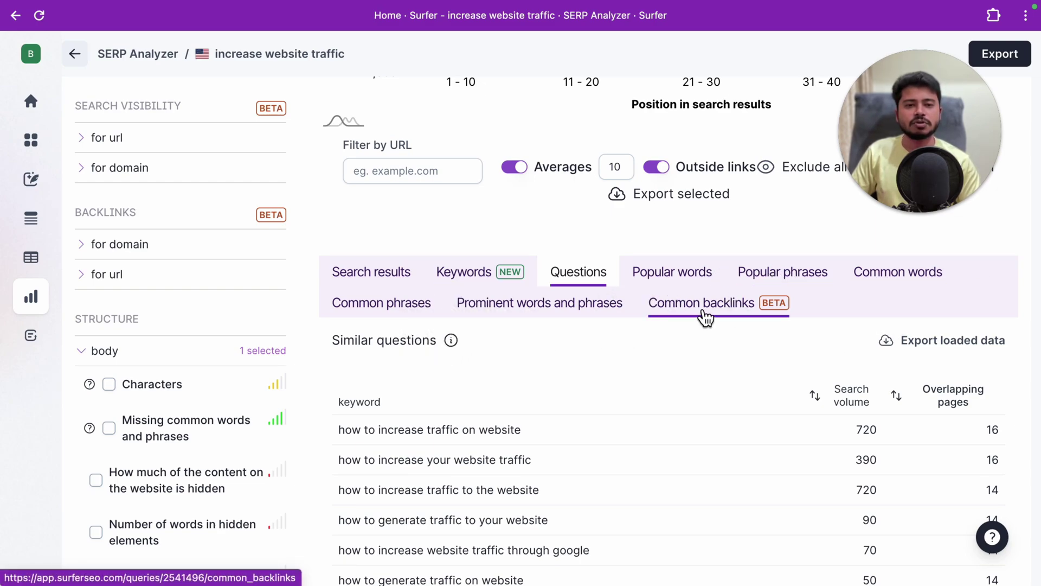
Review the ranking factors, collapsing the h2 to h6 and headings groups, and return to the SERP Analyzer query list.
{"action": "scroll", "coordinate": [703, 312], "scroll_direction": "up", "scroll_amount": 5}
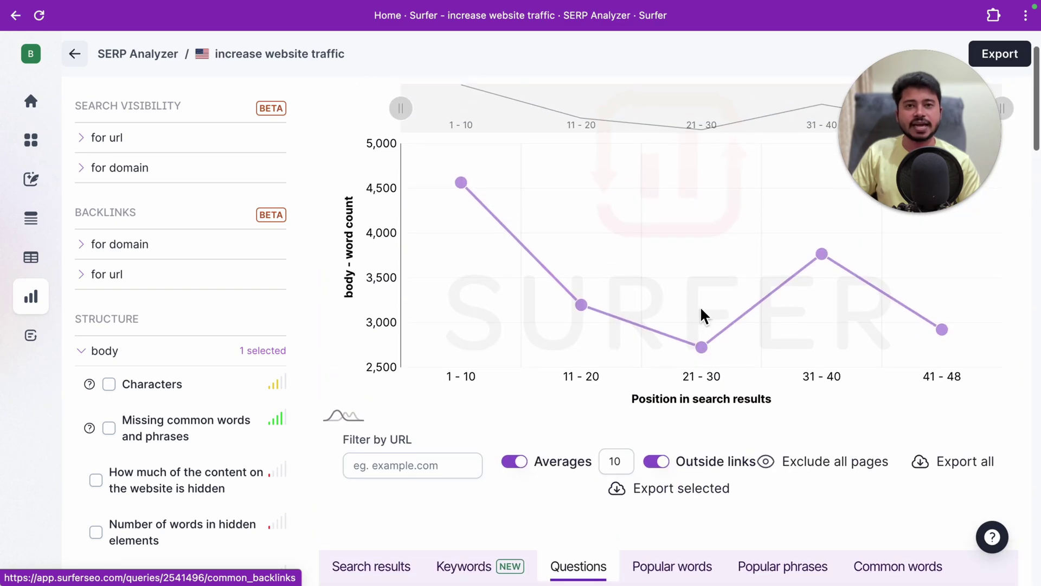
{"action": "scroll", "coordinate": [700, 306], "scroll_direction": "up", "scroll_amount": 2}
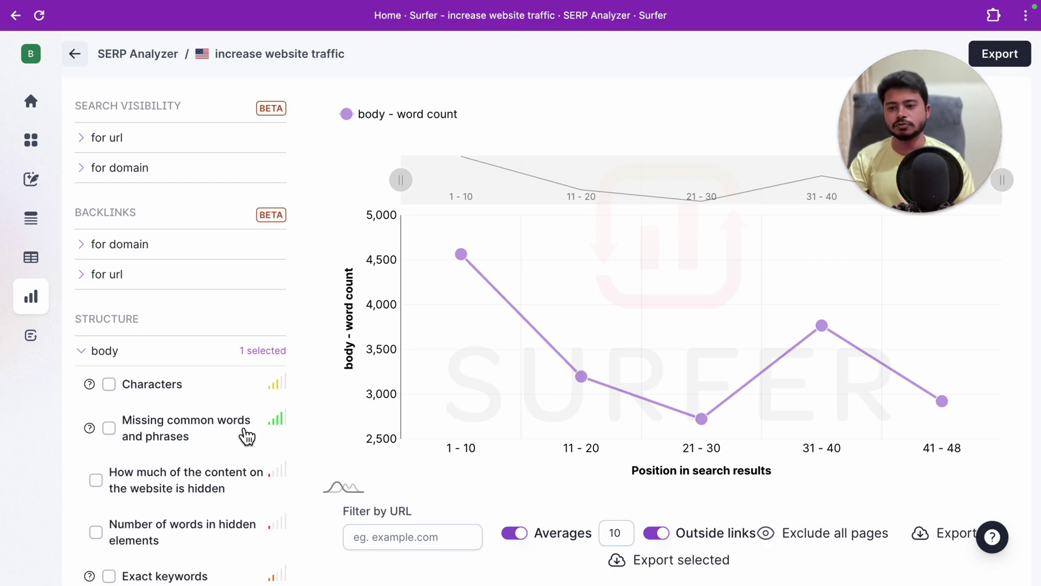
{"action": "scroll", "coordinate": [244, 435], "scroll_direction": "down", "scroll_amount": 10}
{"action": "scroll", "coordinate": [199, 274], "scroll_direction": "up", "scroll_amount": 3}
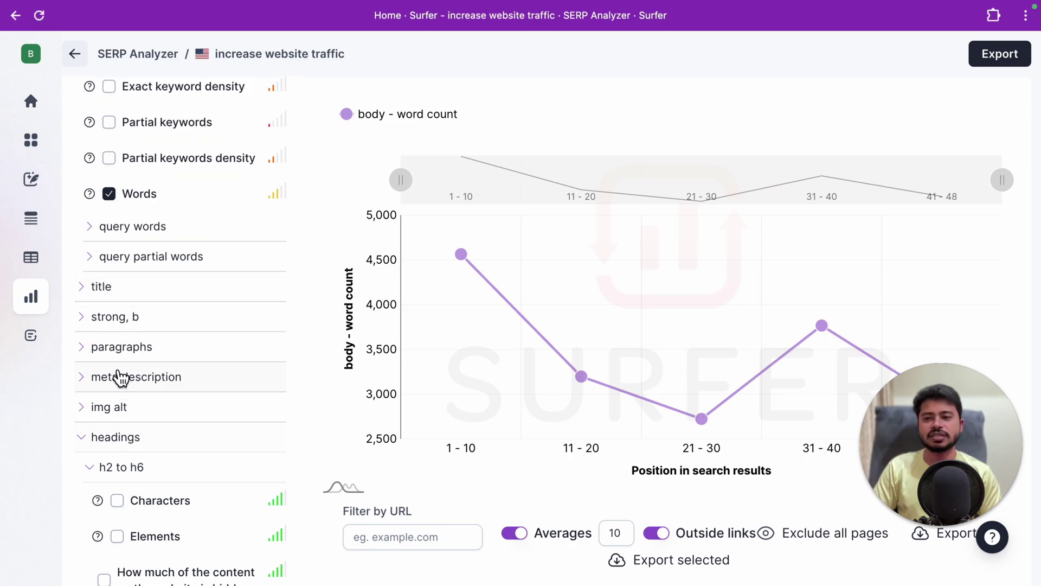
{"action": "left_click", "coordinate": [100, 468]}
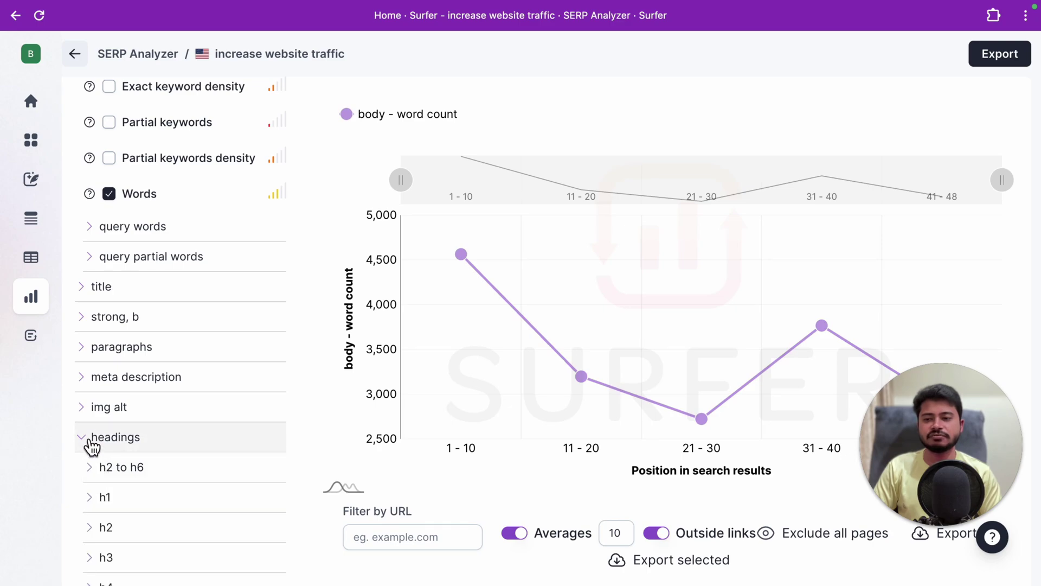
{"action": "left_click", "coordinate": [91, 443]}
{"action": "scroll", "coordinate": [175, 512], "scroll_direction": "down", "scroll_amount": 2}
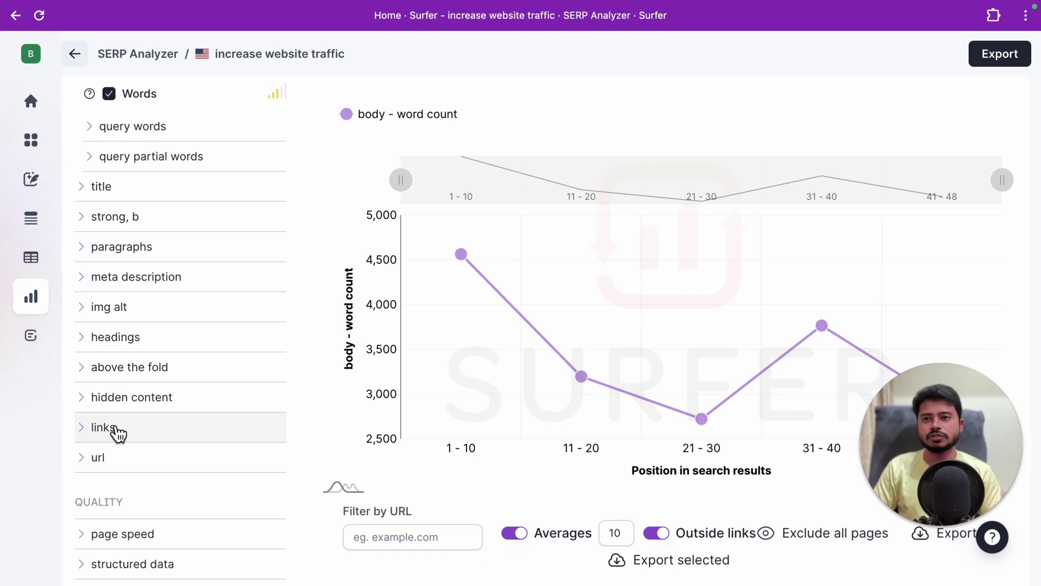
{"action": "left_click", "coordinate": [72, 56]}
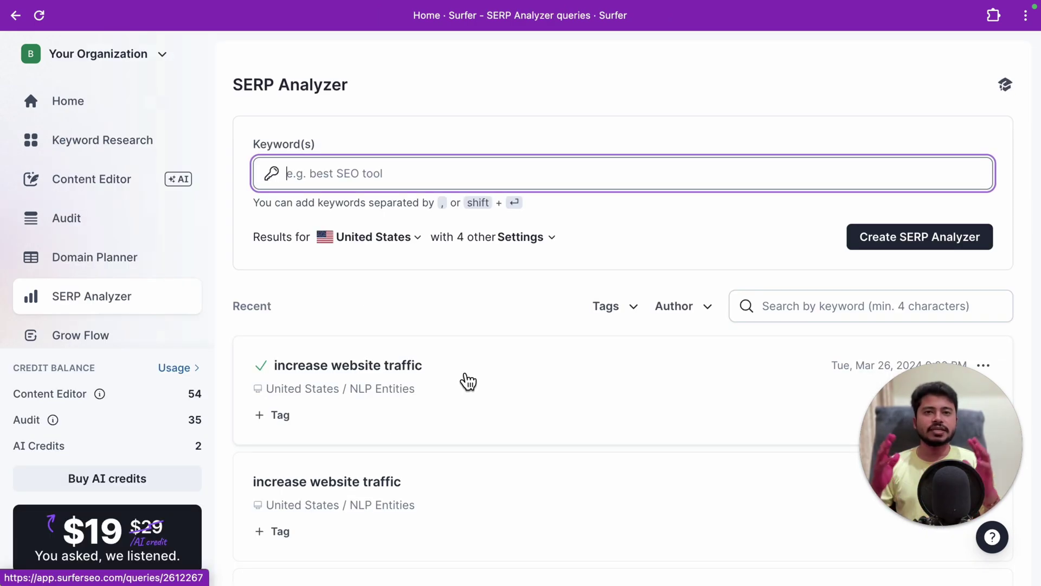